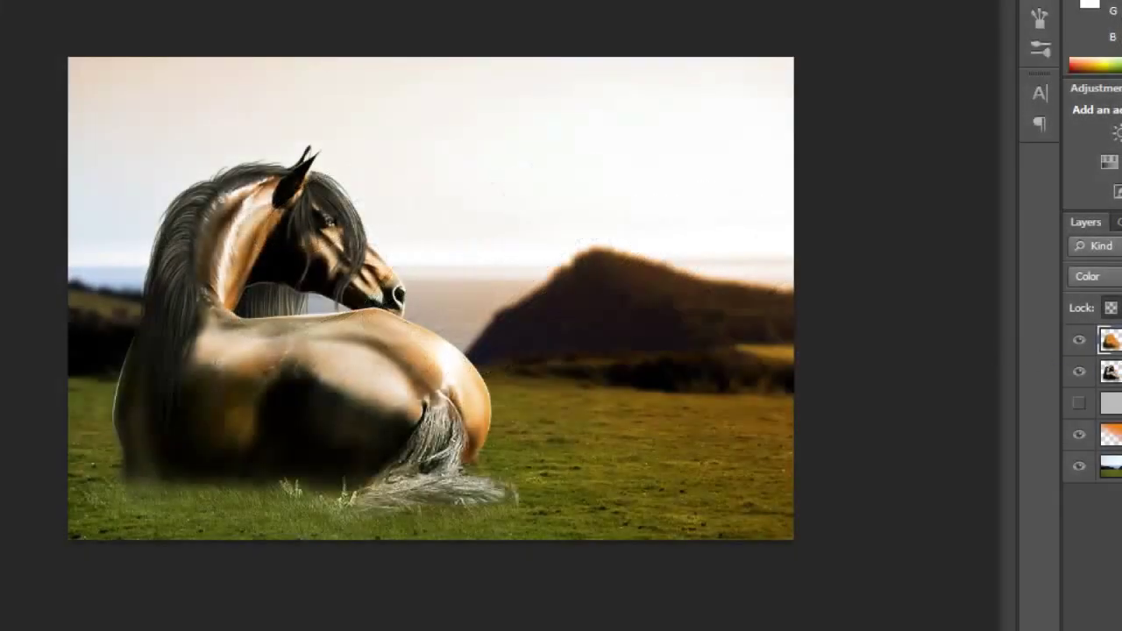
# Step: Add an empty layer above the horse, show the grey backdrop, and fade the horse to 30% opacity
pyautogui.hotkey('alt', '[')
pyautogui.hotkey('ctrl', 'shift', 'alt', 'n')
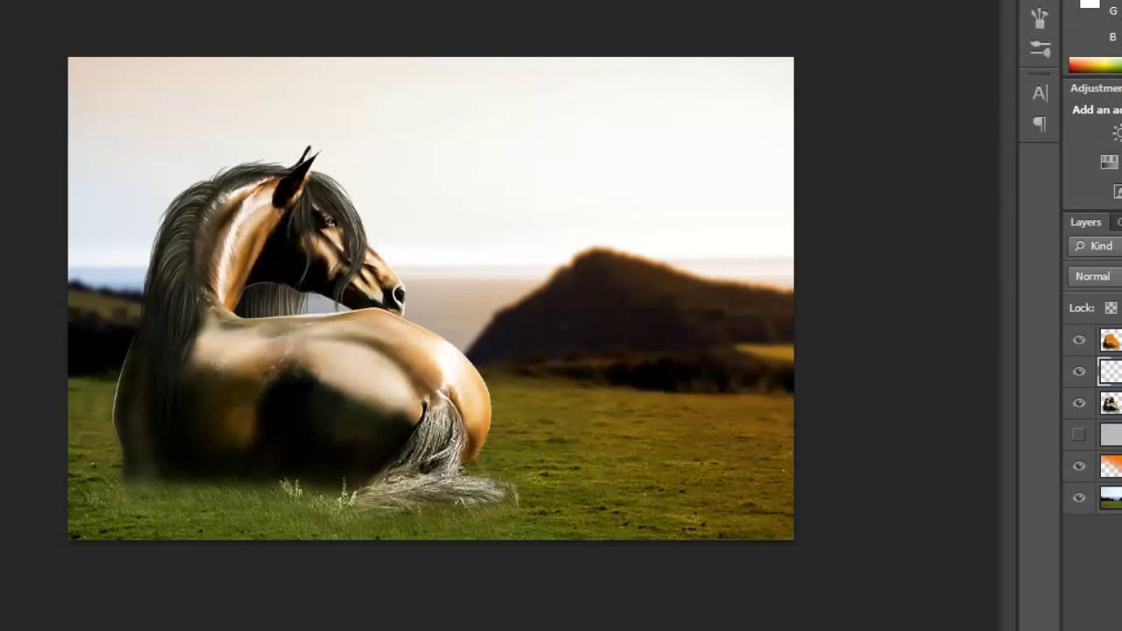
pyautogui.click(1079, 436)
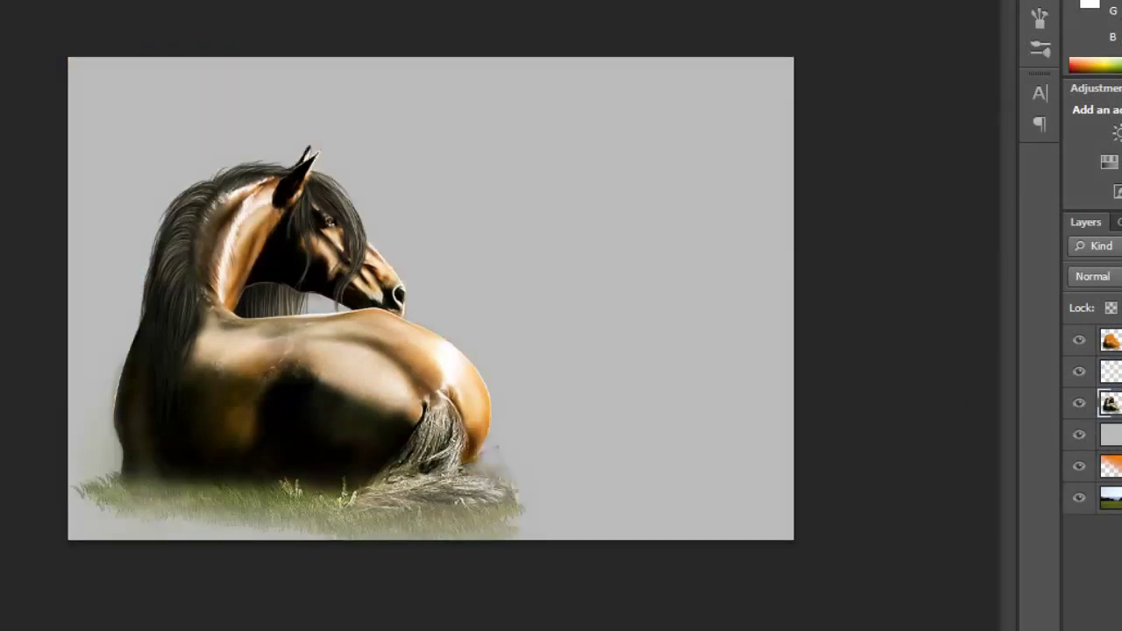
pyautogui.press('3')
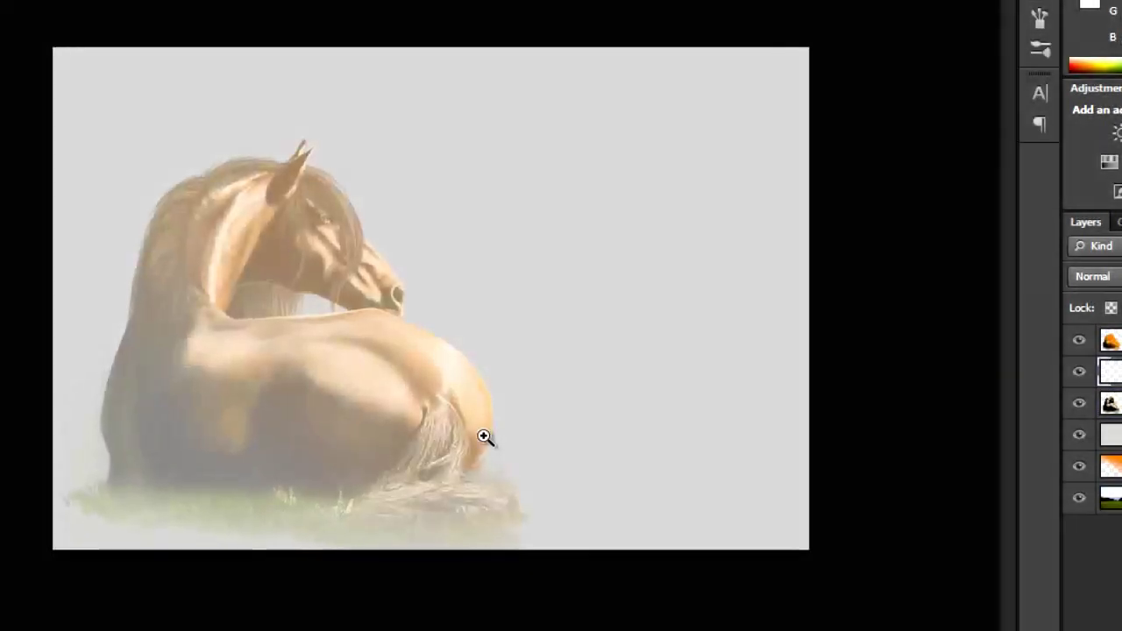
pyautogui.moveTo(484, 437); pyautogui.dragTo(49, 447)
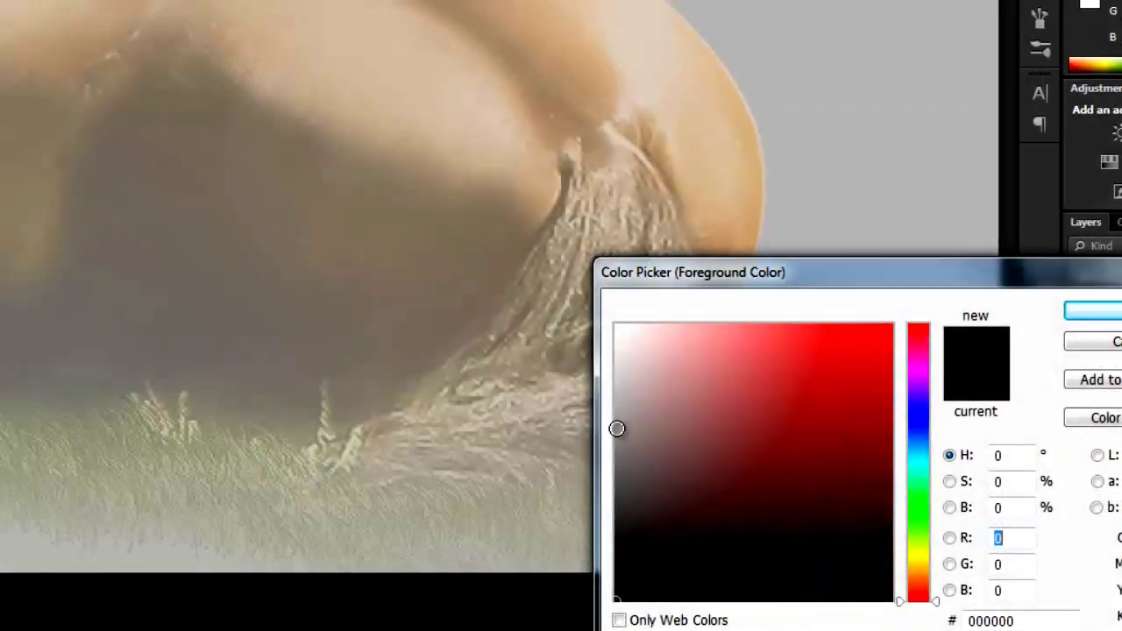
# Step: Set the foreground colour to dark grey #4c4c4c and pick a small round brush preset
pyautogui.moveTo(624, 478); pyautogui.dragTo(548, 519)
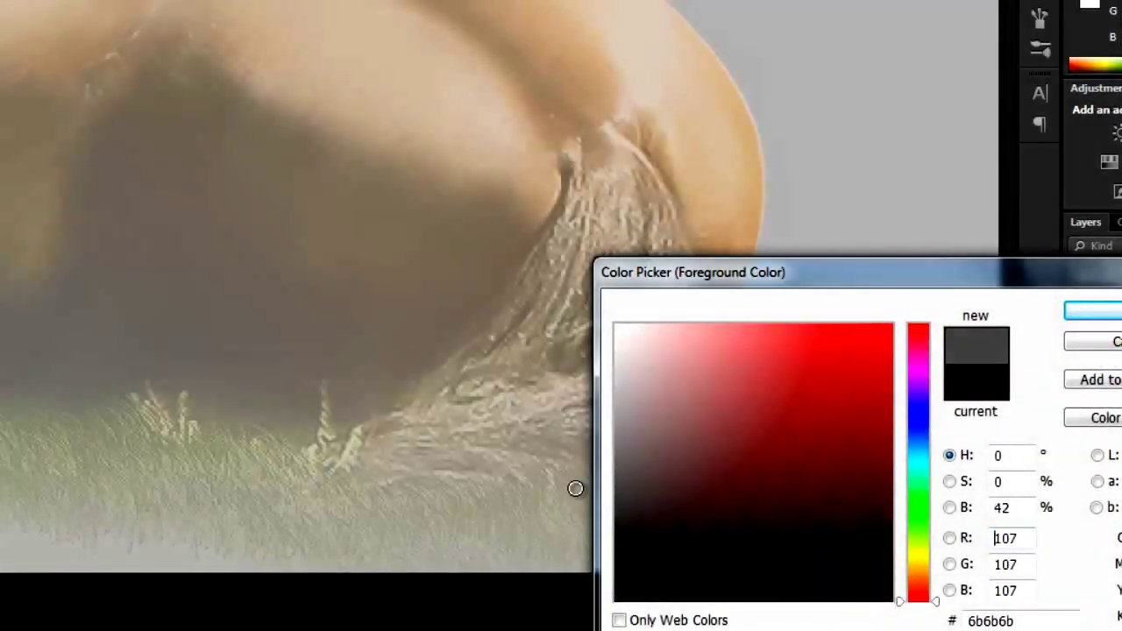
pyautogui.click(1092, 313)
pyautogui.rightClick(36, 53)
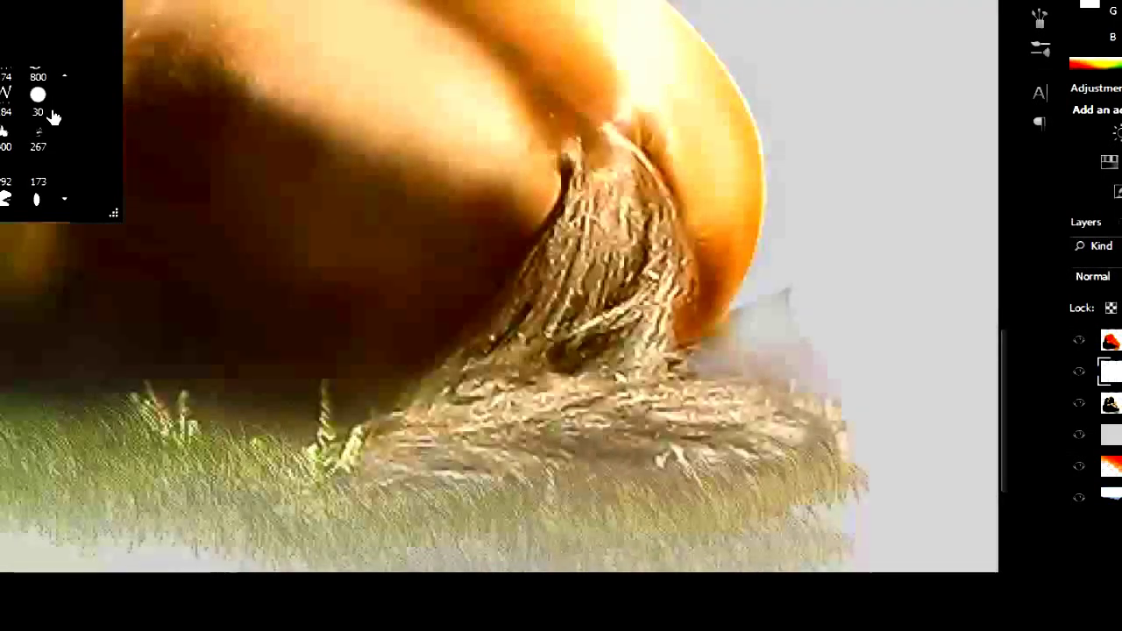
pyautogui.click(65, 77)
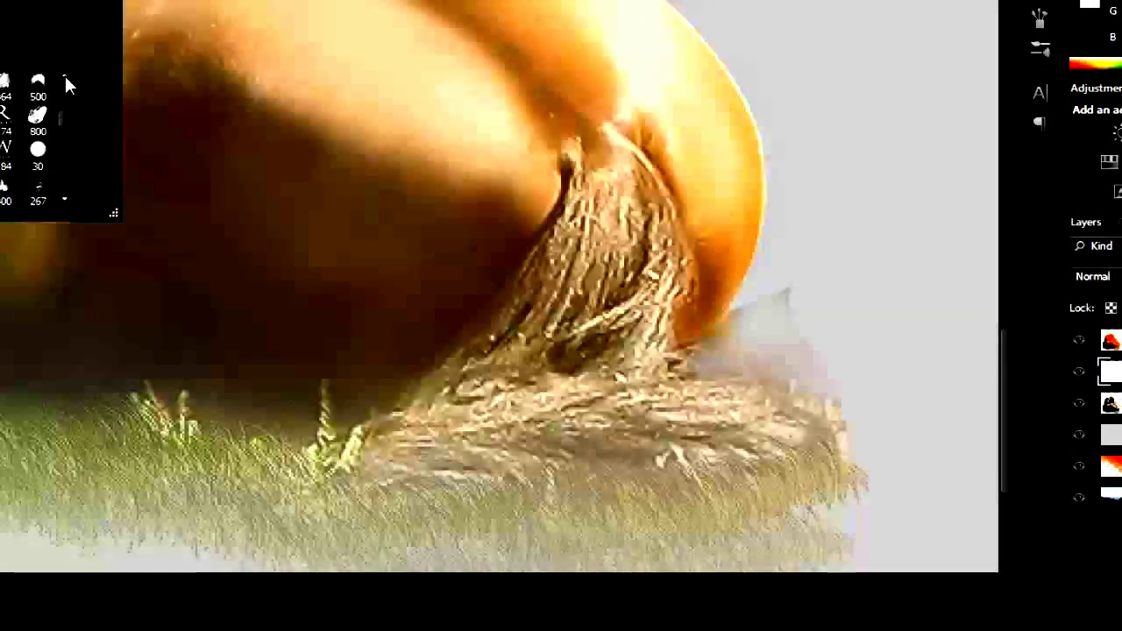
pyautogui.click(67, 76)
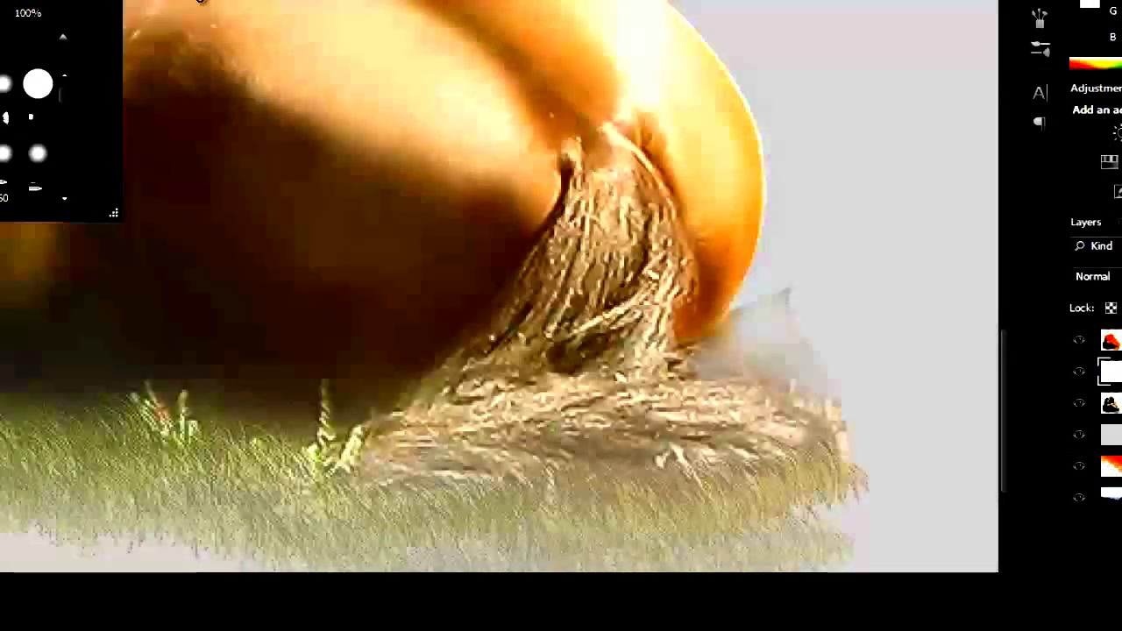
# Step: Paint the first dark hair strands down the tail's central groove
pyautogui.moveTo(621, 157)
pyautogui.mouseDown()
pyautogui.moveTo(627, 243)
pyautogui.moveTo(653, 308)
pyautogui.mouseUp()
pyautogui.moveTo(603, 132)
pyautogui.mouseDown()
pyautogui.moveTo(624, 309)
pyautogui.moveTo(649, 307)
pyautogui.mouseUp()
pyautogui.moveTo(633, 169); pyautogui.dragTo(665, 349)
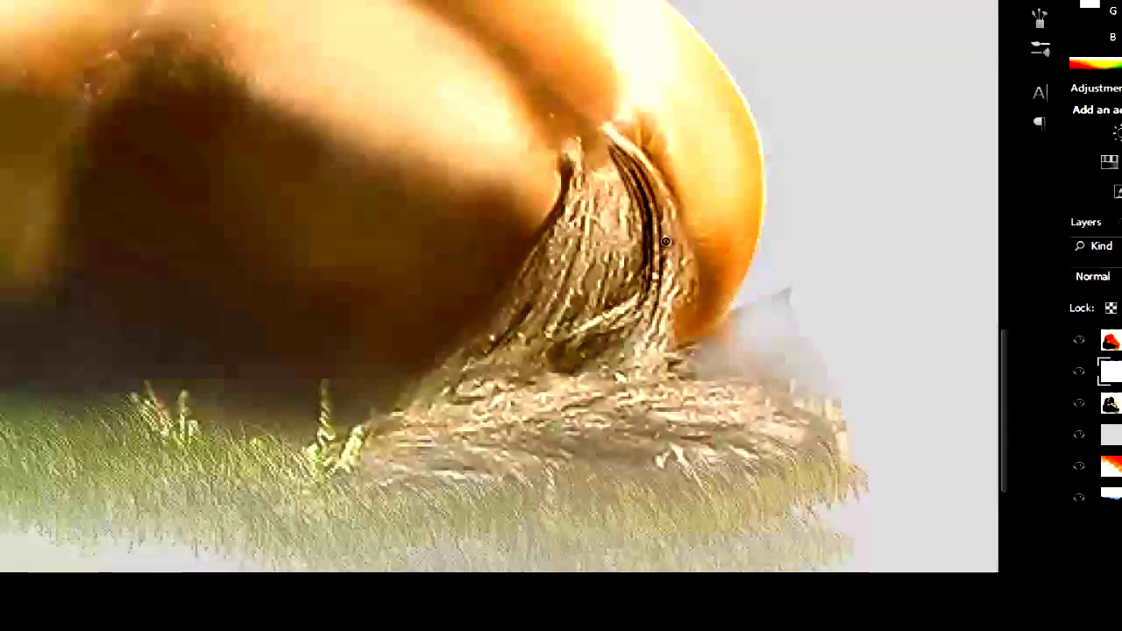
pyautogui.moveTo(619, 133); pyautogui.dragTo(676, 342)
pyautogui.moveTo(626, 156)
pyautogui.mouseDown()
pyautogui.moveTo(677, 363)
pyautogui.moveTo(670, 223)
pyautogui.moveTo(644, 338)
pyautogui.mouseUp()
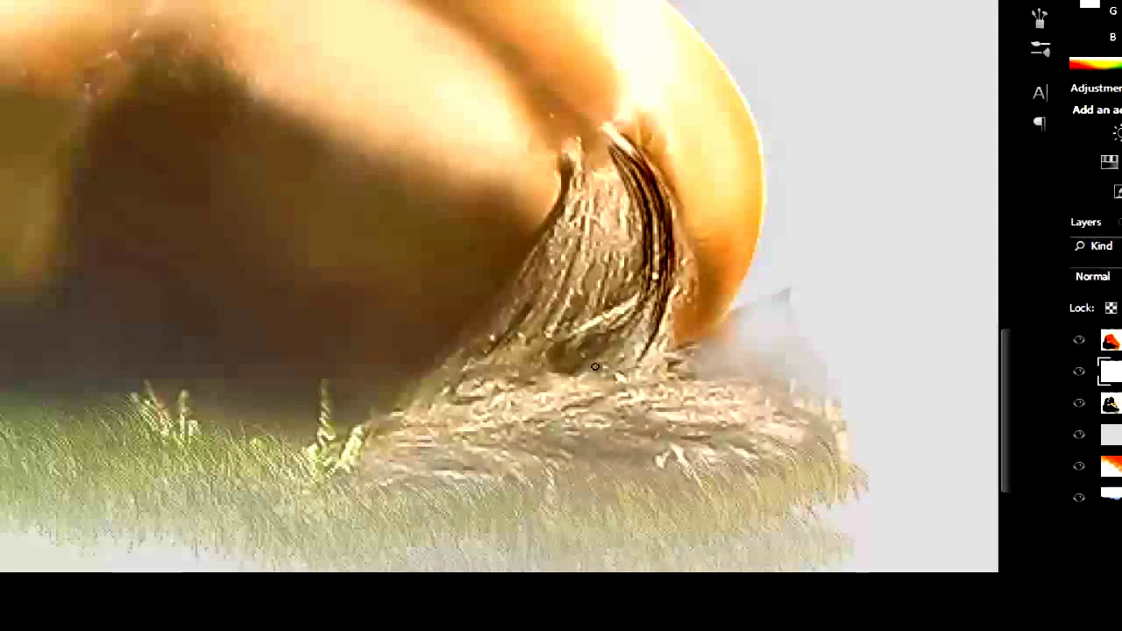
# Step: Add curved strands on the tail's right side and thicken the groove
pyautogui.moveTo(653, 241)
pyautogui.mouseDown()
pyautogui.moveTo(601, 373)
pyautogui.moveTo(584, 384)
pyautogui.mouseUp()
pyautogui.moveTo(630, 140); pyautogui.dragTo(677, 334)
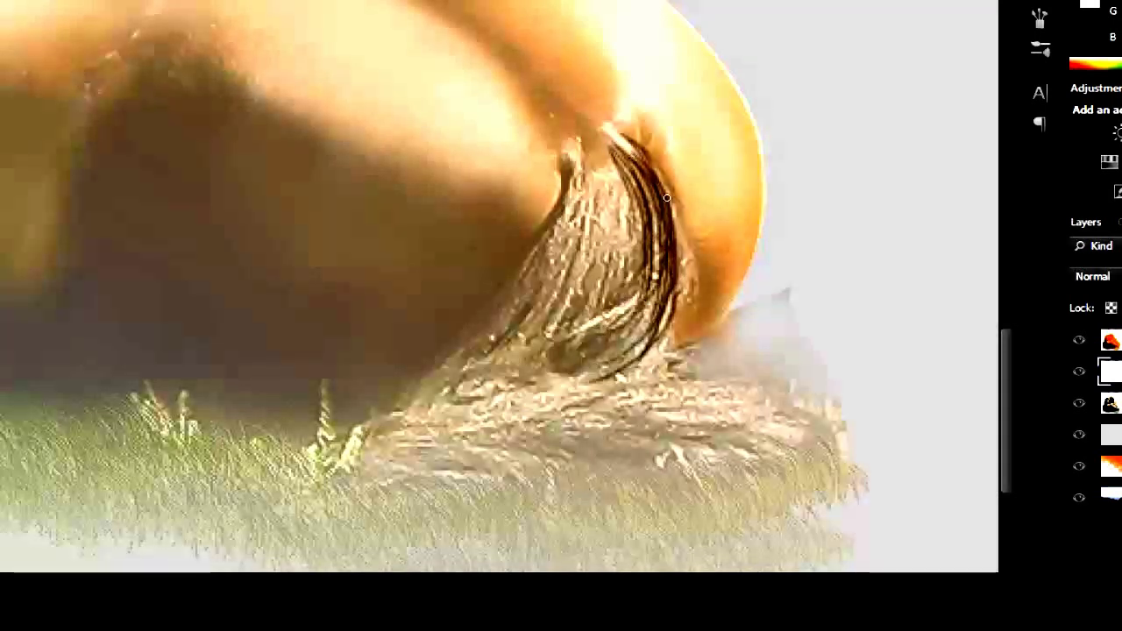
pyautogui.moveTo(641, 181); pyautogui.dragTo(681, 348)
pyautogui.moveTo(668, 195); pyautogui.dragTo(693, 338)
pyautogui.moveTo(618, 146); pyautogui.dragTo(684, 320)
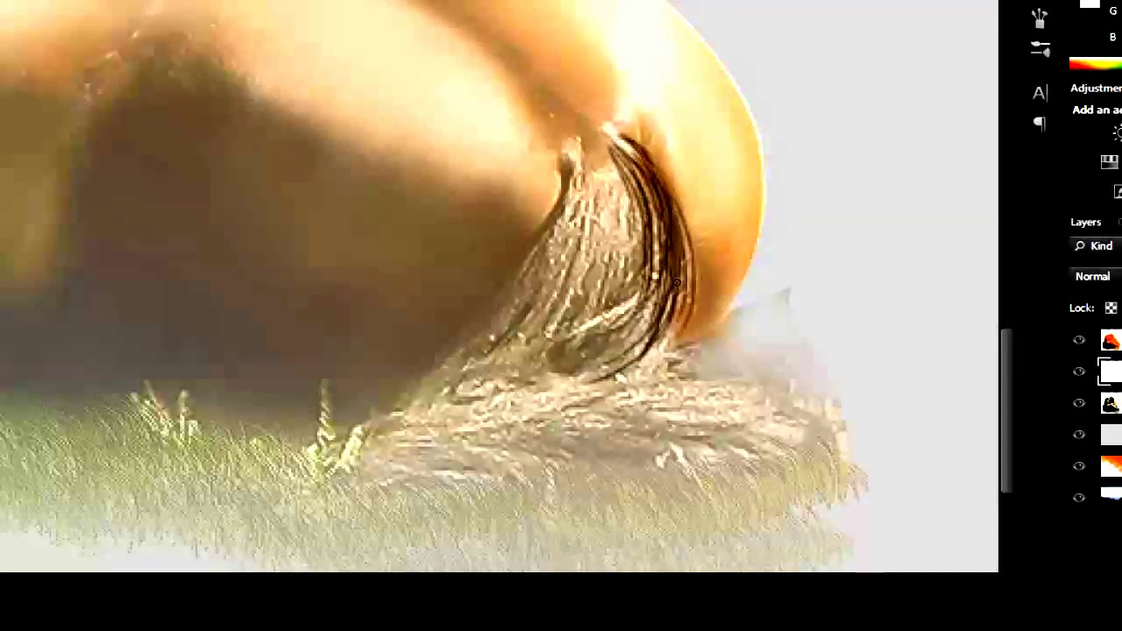
pyautogui.moveTo(624, 149); pyautogui.dragTo(693, 324)
pyautogui.moveTo(653, 226); pyautogui.dragTo(605, 351)
pyautogui.moveTo(570, 156); pyautogui.dragTo(561, 247)
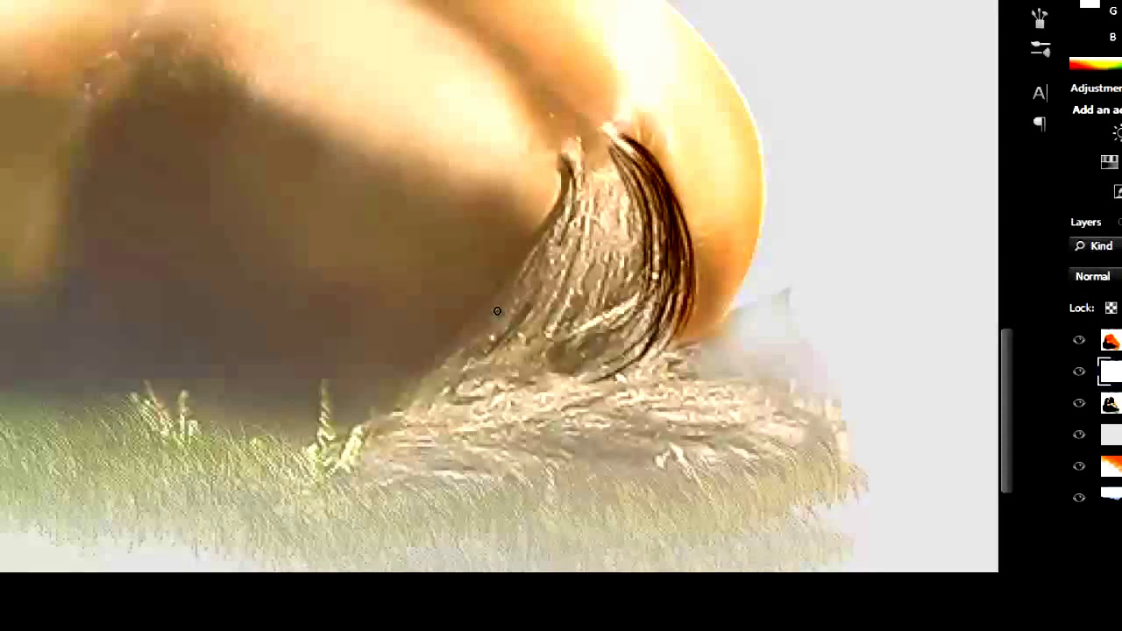
# Step: Paint strands along and down the tail's left edge
pyautogui.moveTo(569, 179); pyautogui.dragTo(413, 421)
pyautogui.moveTo(530, 268); pyautogui.dragTo(429, 380)
pyautogui.moveTo(567, 155); pyautogui.dragTo(492, 342)
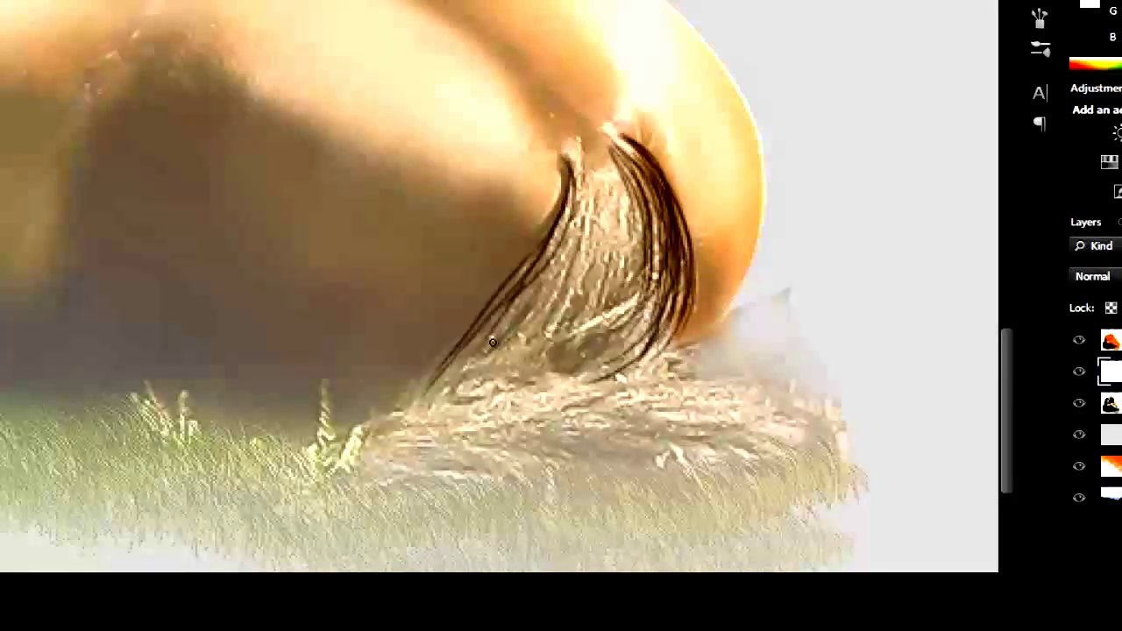
pyautogui.moveTo(504, 304); pyautogui.dragTo(398, 416)
pyautogui.moveTo(485, 324); pyautogui.dragTo(401, 412)
# Step: Fill the middle and lower middle of the tail, with a long strand curving toward the grass
pyautogui.moveTo(553, 208); pyautogui.dragTo(411, 393)
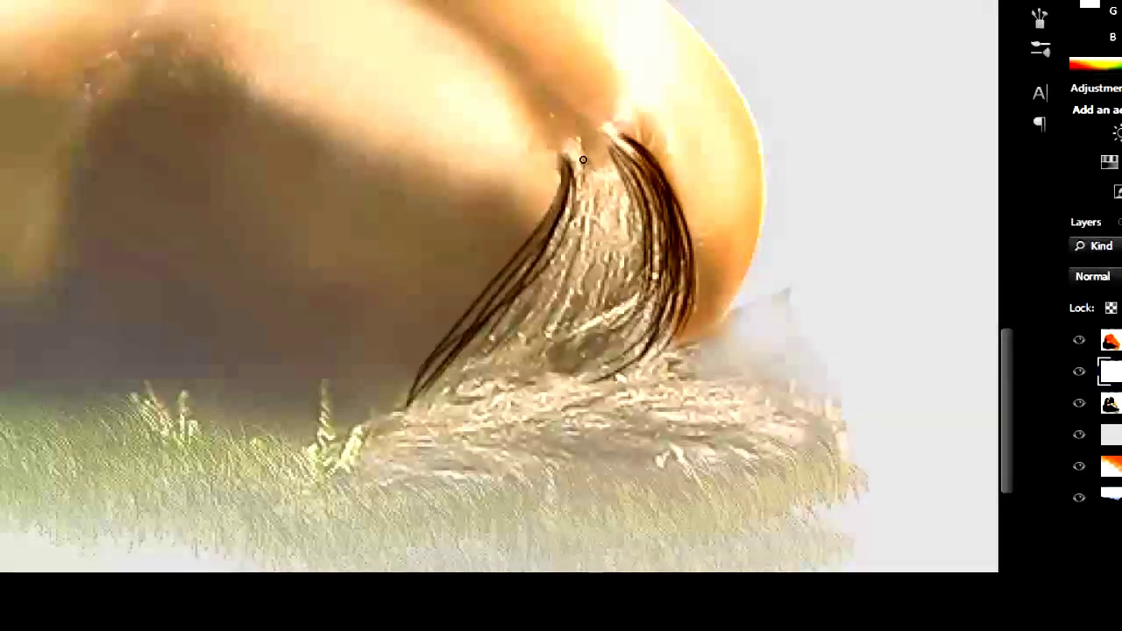
pyautogui.moveTo(586, 156)
pyautogui.mouseDown()
pyautogui.moveTo(522, 337)
pyautogui.moveTo(606, 324)
pyautogui.moveTo(619, 302)
pyautogui.moveTo(633, 331)
pyautogui.moveTo(642, 314)
pyautogui.moveTo(647, 368)
pyautogui.mouseUp()
pyautogui.moveTo(629, 170); pyautogui.dragTo(654, 372)
pyautogui.moveTo(649, 206); pyautogui.dragTo(580, 390)
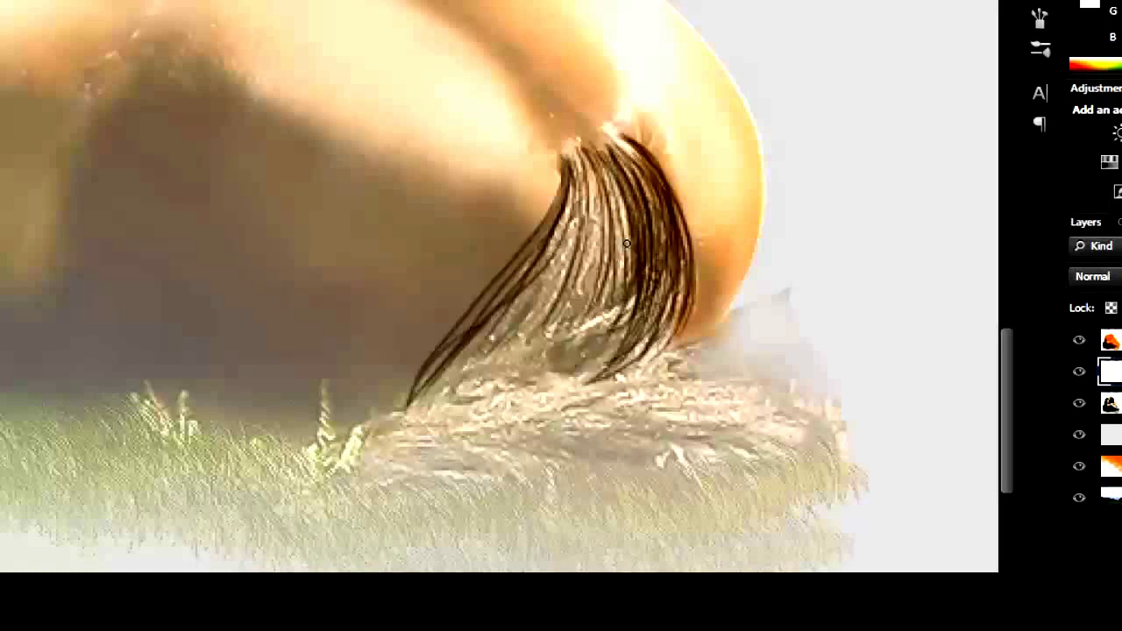
pyautogui.moveTo(653, 291); pyautogui.dragTo(561, 411)
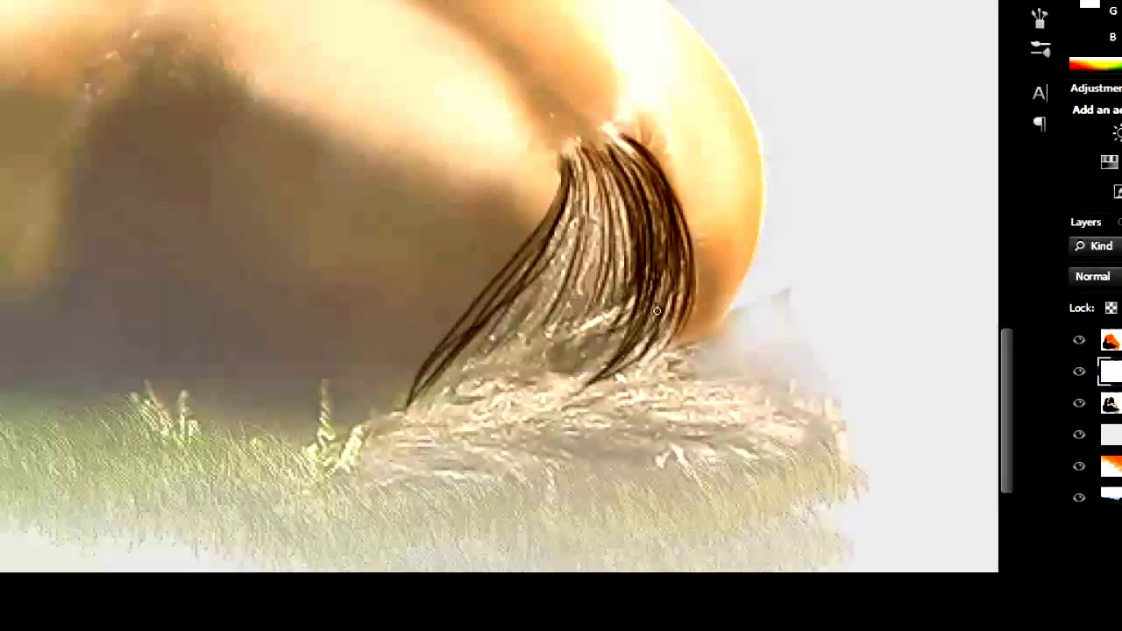
pyautogui.moveTo(658, 312); pyautogui.dragTo(491, 443)
# Step: Add curved strands down the groove and near the tail's root
pyautogui.moveTo(579, 173); pyautogui.dragTo(568, 375)
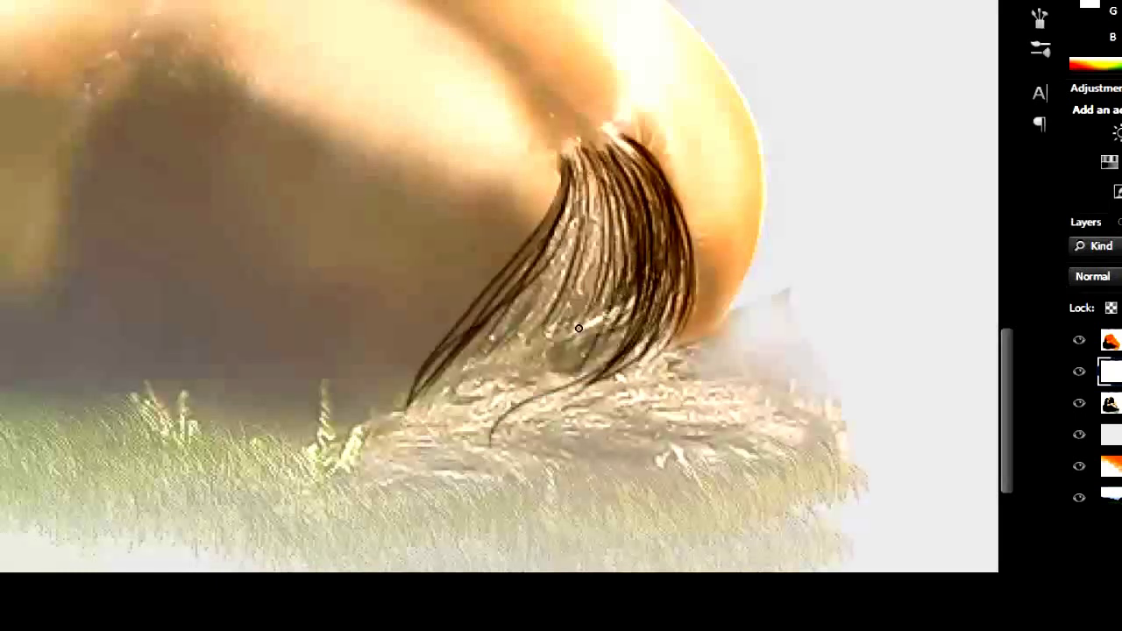
pyautogui.moveTo(605, 151); pyautogui.dragTo(589, 356)
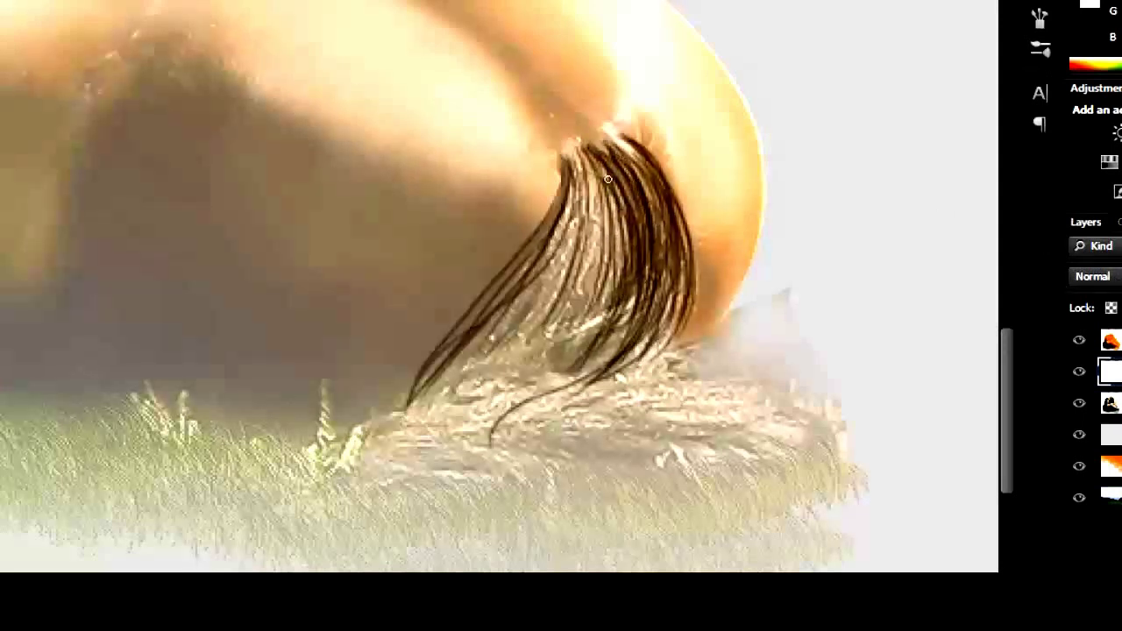
pyautogui.moveTo(613, 139)
pyautogui.mouseDown()
pyautogui.moveTo(667, 249)
pyautogui.moveTo(659, 291)
pyautogui.mouseUp()
pyautogui.moveTo(586, 149)
pyautogui.mouseDown()
pyautogui.moveTo(604, 298)
pyautogui.moveTo(589, 332)
pyautogui.moveTo(547, 350)
pyautogui.moveTo(532, 372)
pyautogui.moveTo(500, 348)
pyautogui.mouseUp()
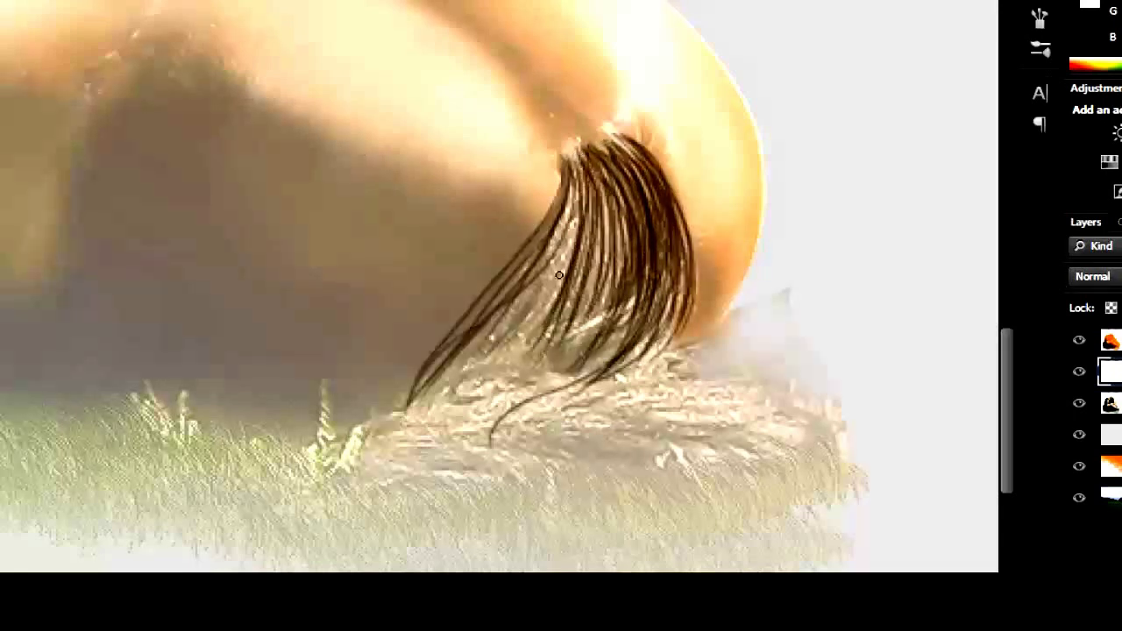
# Step: Add more curving strands across the tail's left and right sides
pyautogui.moveTo(574, 162); pyautogui.dragTo(495, 373)
pyautogui.moveTo(570, 202)
pyautogui.mouseDown()
pyautogui.moveTo(439, 399)
pyautogui.moveTo(417, 394)
pyautogui.mouseUp()
pyautogui.moveTo(575, 223); pyautogui.dragTo(420, 394)
pyautogui.moveTo(578, 193)
pyautogui.mouseDown()
pyautogui.moveTo(470, 377)
pyautogui.moveTo(508, 377)
pyautogui.mouseUp()
pyautogui.moveTo(605, 176)
pyautogui.mouseDown()
pyautogui.moveTo(540, 364)
pyautogui.moveTo(564, 374)
pyautogui.mouseUp()
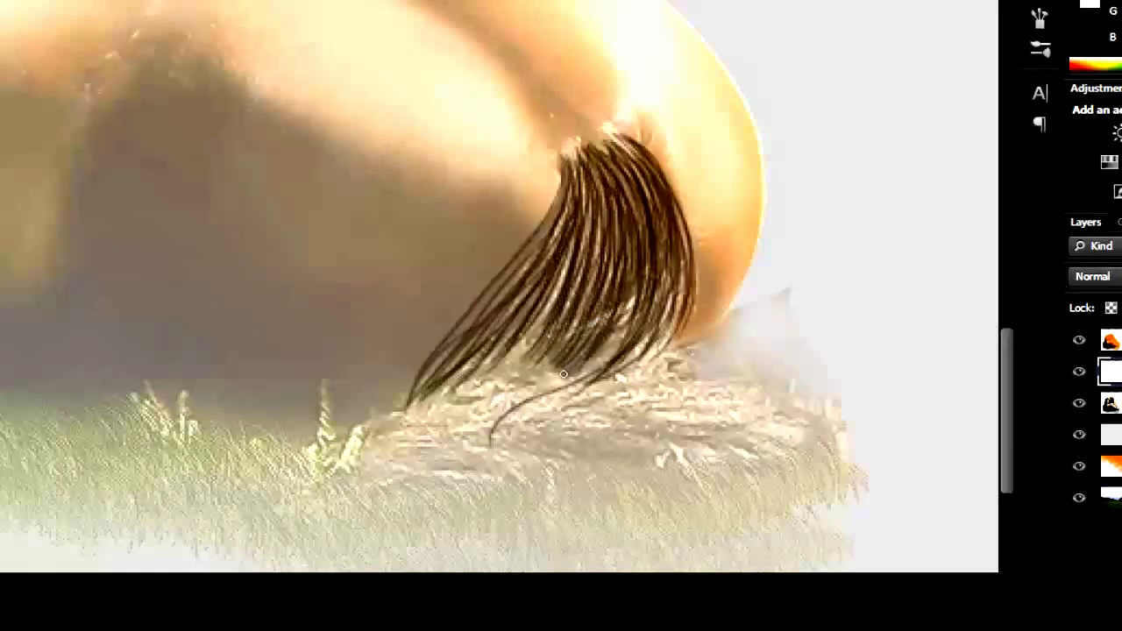
pyautogui.moveTo(640, 221); pyautogui.dragTo(577, 376)
pyautogui.moveTo(660, 241)
pyautogui.mouseDown()
pyautogui.moveTo(574, 390)
pyautogui.moveTo(586, 390)
pyautogui.mouseUp()
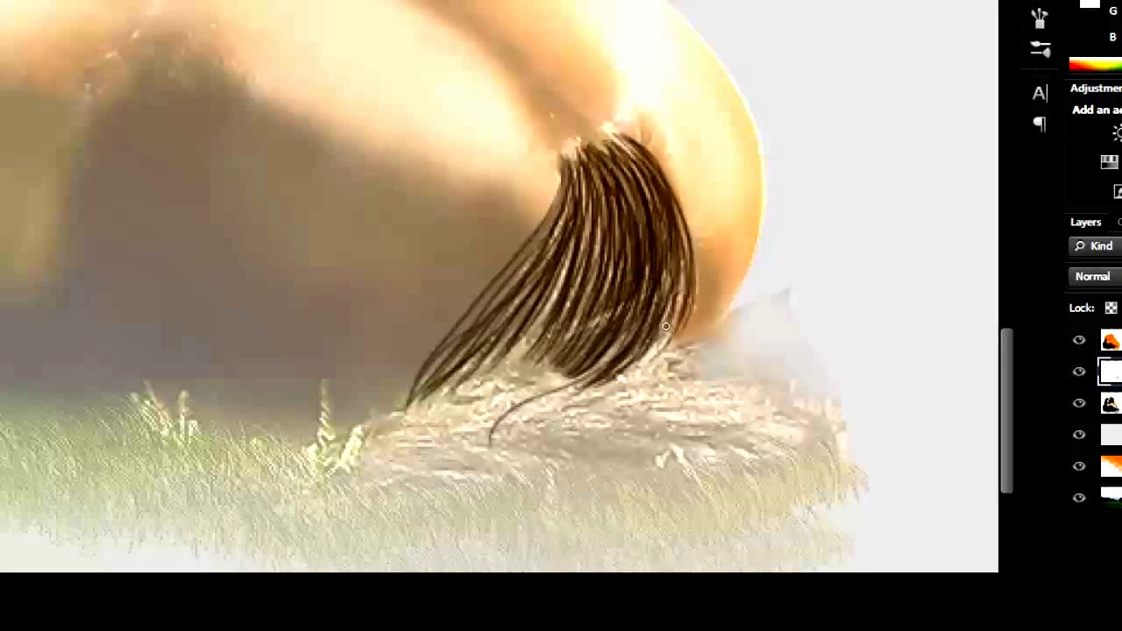
# Step: Paint strands along the tail's lower edge, one curling into the grass
pyautogui.moveTo(632, 337); pyautogui.dragTo(505, 402)
pyautogui.moveTo(605, 370); pyautogui.dragTo(423, 428)
pyautogui.moveTo(570, 377); pyautogui.dragTo(405, 439)
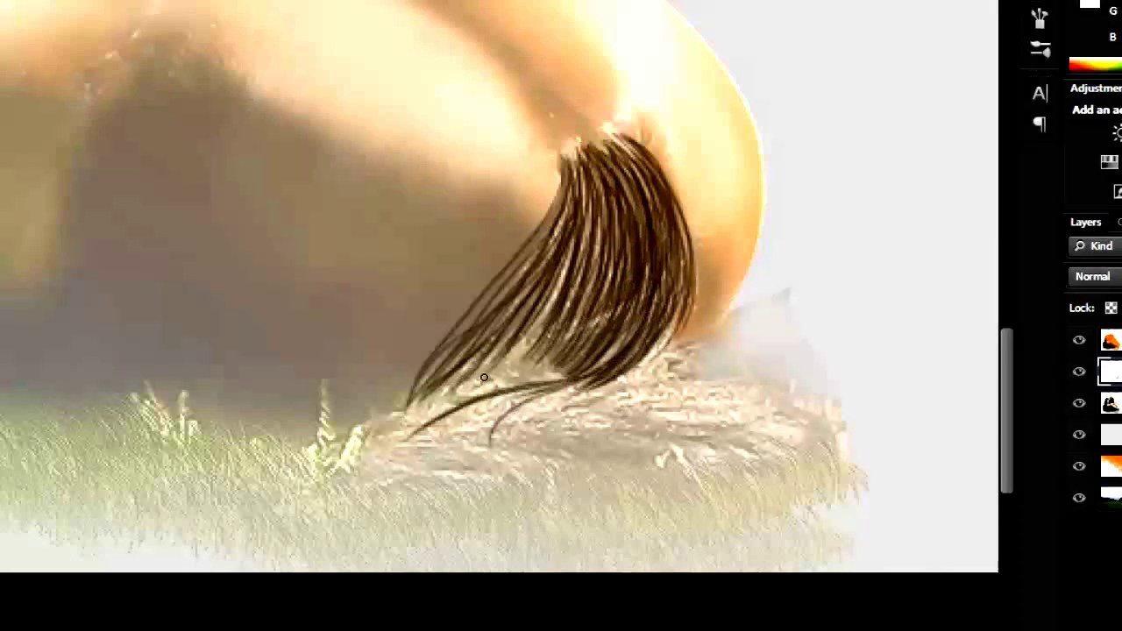
pyautogui.moveTo(462, 407); pyautogui.dragTo(358, 476)
pyautogui.moveTo(561, 378); pyautogui.dragTo(361, 481)
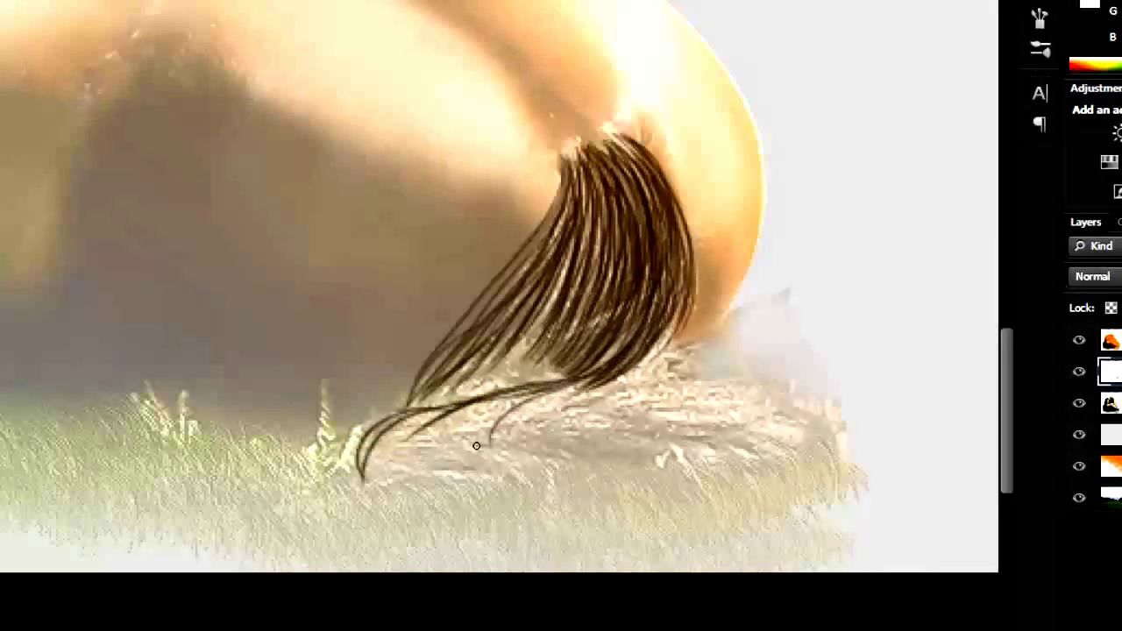
pyautogui.moveTo(410, 414)
pyautogui.mouseDown()
pyautogui.moveTo(363, 449)
pyautogui.moveTo(396, 504)
pyautogui.mouseUp()
pyautogui.moveTo(583, 347); pyautogui.dragTo(500, 395)
pyautogui.moveTo(547, 339); pyautogui.dragTo(447, 393)
# Step: Darken the tail with strands across its lower and lower-right parts
pyautogui.moveTo(542, 287); pyautogui.dragTo(433, 399)
pyautogui.moveTo(586, 235)
pyautogui.mouseDown()
pyautogui.moveTo(456, 398)
pyautogui.moveTo(467, 399)
pyautogui.mouseUp()
pyautogui.moveTo(583, 313)
pyautogui.mouseDown()
pyautogui.moveTo(477, 398)
pyautogui.moveTo(491, 393)
pyautogui.mouseUp()
pyautogui.moveTo(638, 305)
pyautogui.mouseDown()
pyautogui.moveTo(522, 391)
pyautogui.moveTo(550, 384)
pyautogui.mouseUp()
pyautogui.moveTo(684, 289); pyautogui.dragTo(571, 384)
pyautogui.moveTo(667, 313); pyautogui.dragTo(581, 386)
pyautogui.moveTo(579, 324); pyautogui.dragTo(440, 412)
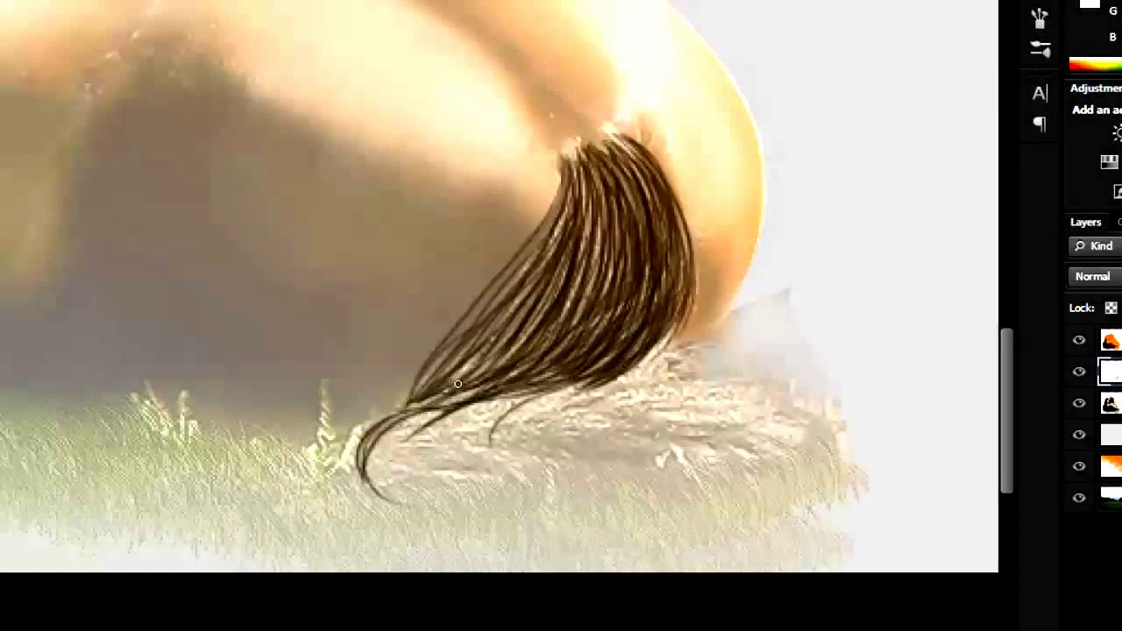
pyautogui.moveTo(525, 368); pyautogui.dragTo(409, 409)
pyautogui.moveTo(491, 386); pyautogui.dragTo(410, 417)
# Step: Add strands down through the body of the tail
pyautogui.moveTo(539, 328); pyautogui.dragTo(456, 385)
pyautogui.moveTo(582, 228); pyautogui.dragTo(465, 377)
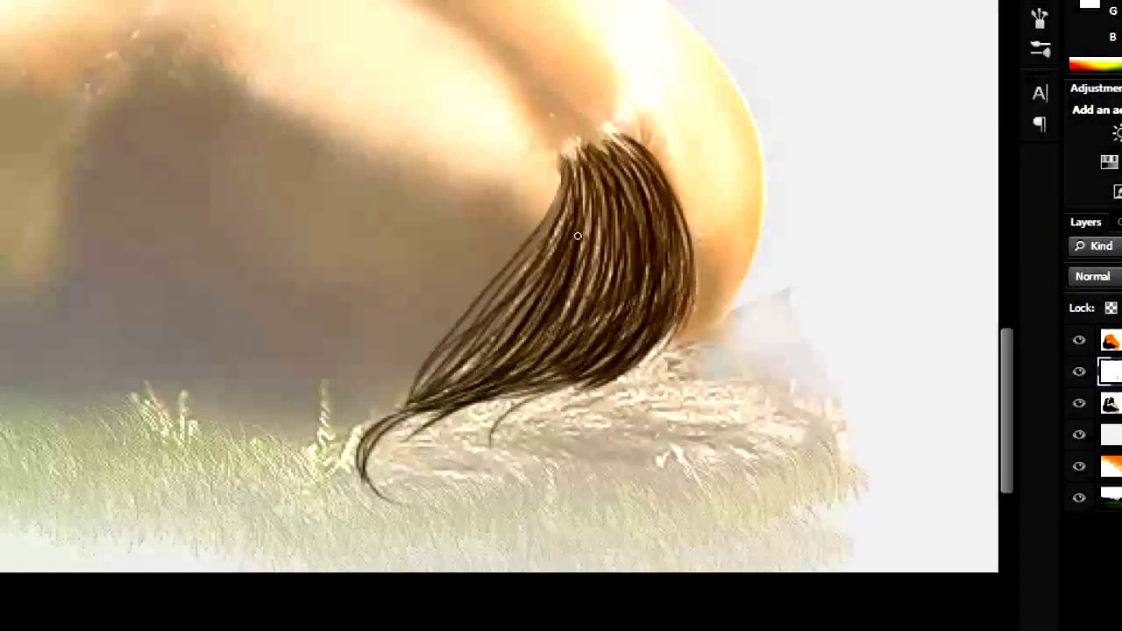
pyautogui.moveTo(586, 186)
pyautogui.mouseDown()
pyautogui.moveTo(472, 370)
pyautogui.moveTo(517, 376)
pyautogui.moveTo(583, 339)
pyautogui.mouseUp()
pyautogui.moveTo(624, 184)
pyautogui.mouseDown()
pyautogui.moveTo(565, 368)
pyautogui.moveTo(621, 367)
pyautogui.mouseUp()
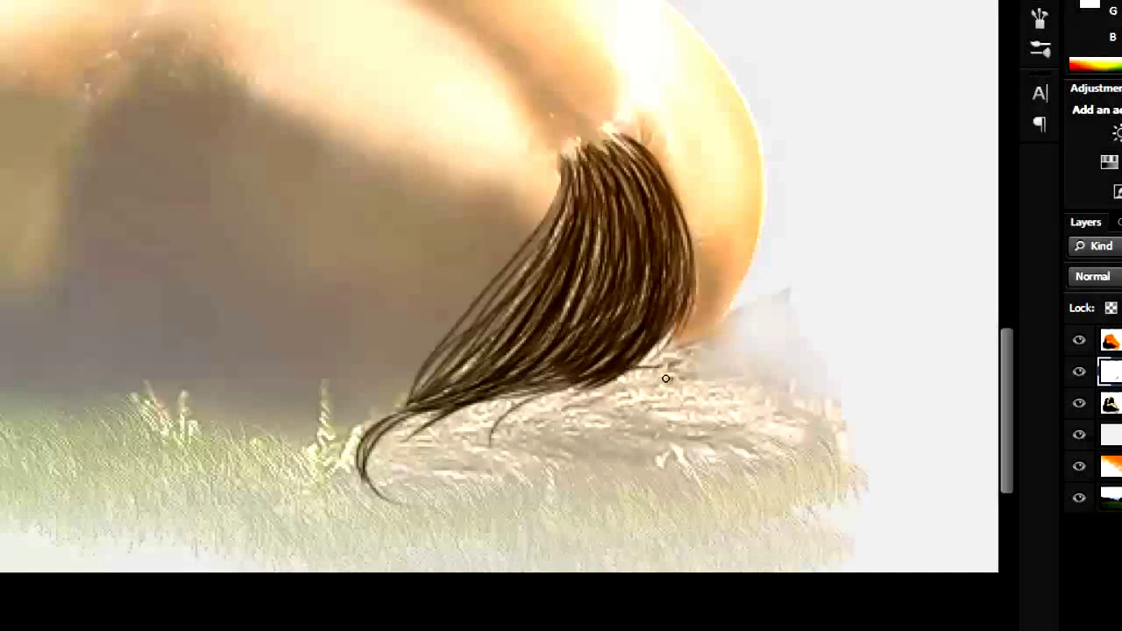
# Step: Paint long strands sweeping right across the grass and down on the left
pyautogui.moveTo(654, 365); pyautogui.dragTo(763, 385)
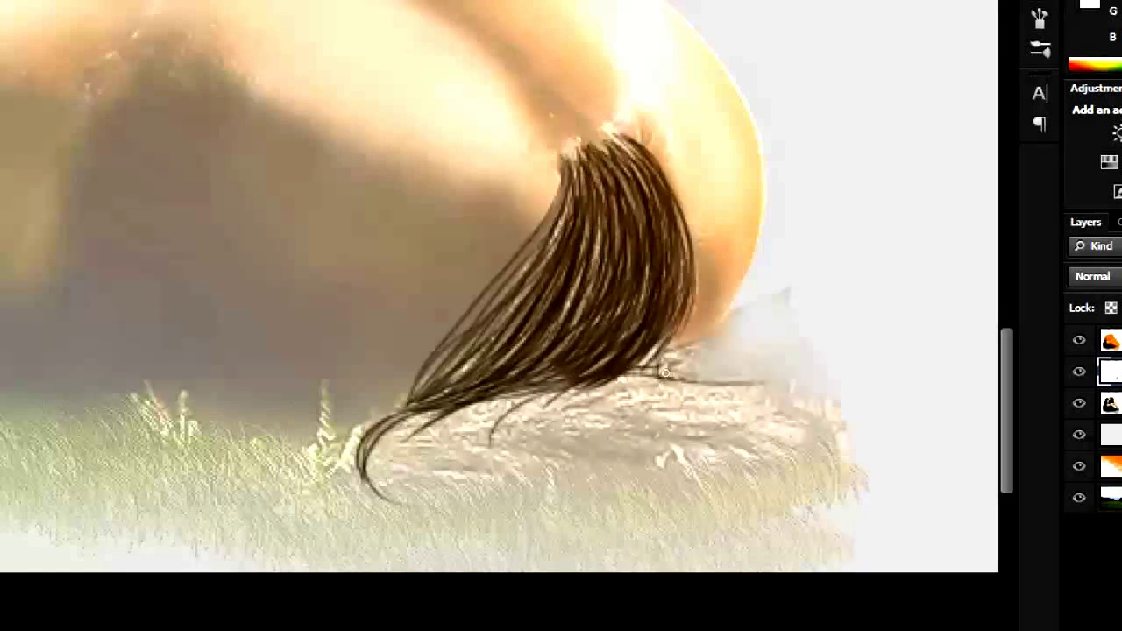
pyautogui.moveTo(665, 342); pyautogui.dragTo(846, 469)
pyautogui.moveTo(667, 338)
pyautogui.mouseDown()
pyautogui.moveTo(767, 399)
pyautogui.moveTo(852, 473)
pyautogui.mouseUp()
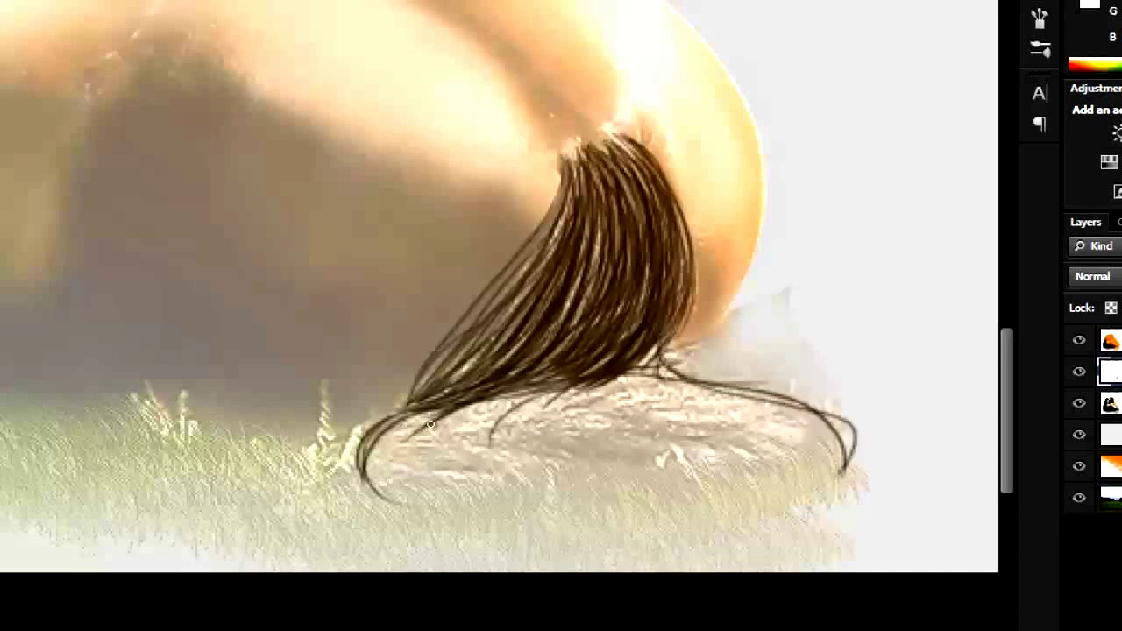
pyautogui.moveTo(443, 410)
pyautogui.mouseDown()
pyautogui.moveTo(373, 477)
pyautogui.moveTo(447, 522)
pyautogui.mouseUp()
# Step: Sweep dark strands from the lower left rightward across the lower hair
pyautogui.moveTo(375, 458); pyautogui.dragTo(468, 466)
pyautogui.moveTo(438, 419)
pyautogui.mouseDown()
pyautogui.moveTo(559, 489)
pyautogui.moveTo(534, 491)
pyautogui.moveTo(584, 478)
pyautogui.mouseUp()
pyautogui.moveTo(491, 456); pyautogui.dragTo(640, 513)
pyautogui.moveTo(534, 455); pyautogui.dragTo(754, 478)
pyautogui.moveTo(676, 456); pyautogui.dragTo(807, 480)
pyautogui.moveTo(728, 448); pyautogui.dragTo(835, 458)
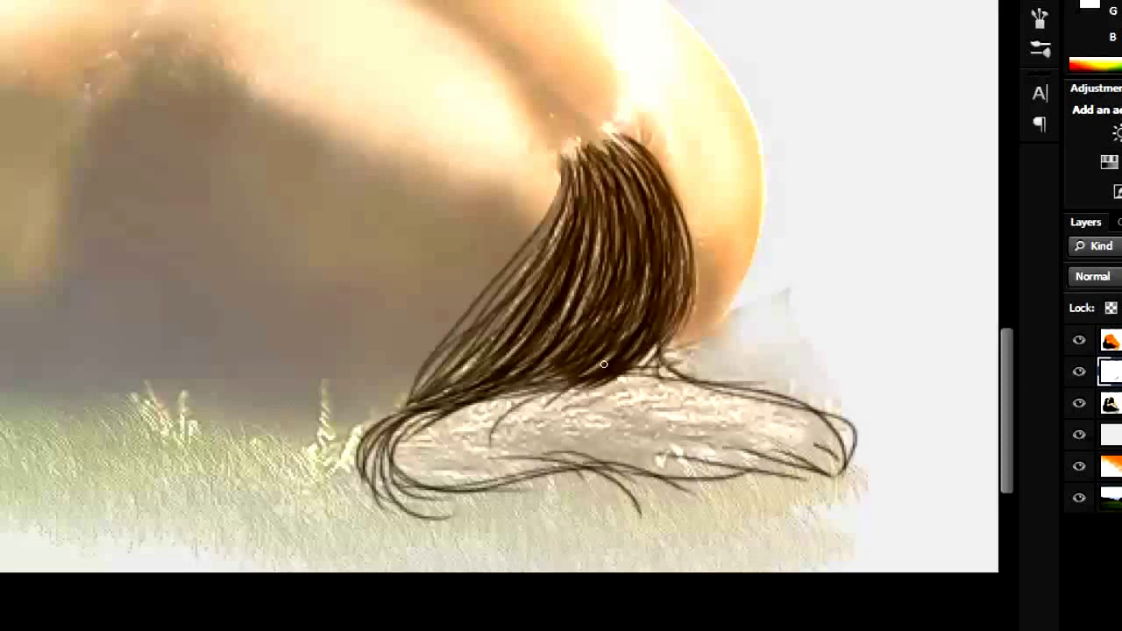
pyautogui.moveTo(428, 430); pyautogui.dragTo(509, 456)
pyautogui.moveTo(624, 368); pyautogui.dragTo(746, 411)
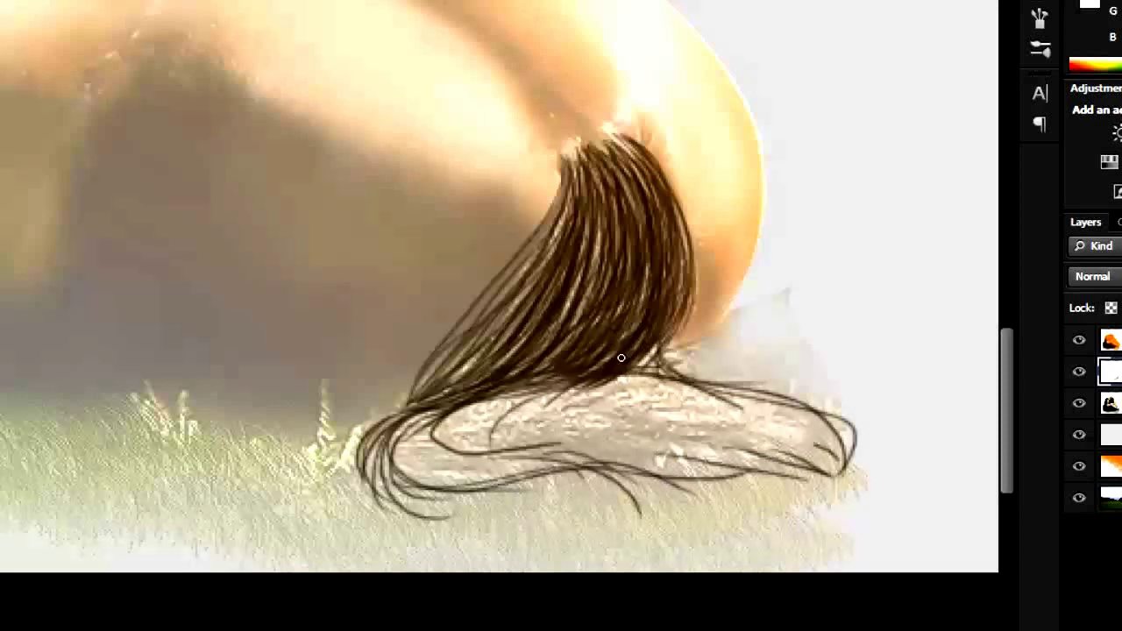
# Step: Thicken the lower-left hair mass with dense strands
pyautogui.moveTo(416, 482)
pyautogui.mouseDown()
pyautogui.moveTo(501, 427)
pyautogui.moveTo(412, 491)
pyautogui.mouseUp()
pyautogui.moveTo(482, 410)
pyautogui.mouseDown()
pyautogui.moveTo(409, 490)
pyautogui.moveTo(407, 471)
pyautogui.moveTo(469, 408)
pyautogui.moveTo(434, 490)
pyautogui.mouseUp()
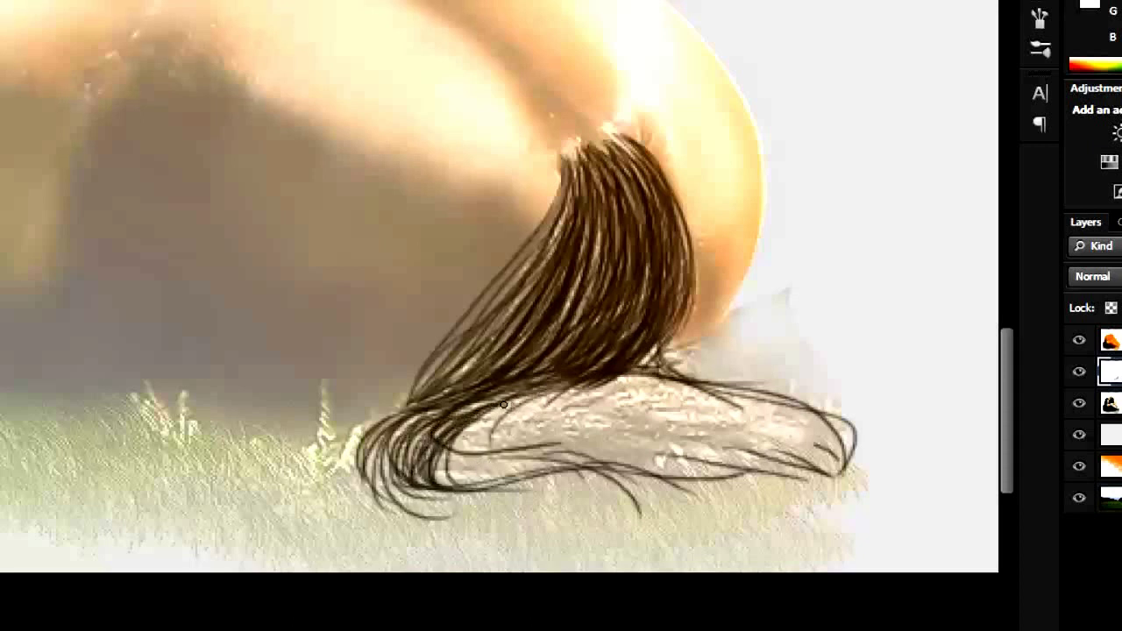
pyautogui.moveTo(531, 399)
pyautogui.mouseDown()
pyautogui.moveTo(449, 491)
pyautogui.moveTo(466, 497)
pyautogui.mouseUp()
pyautogui.moveTo(557, 450); pyautogui.dragTo(473, 495)
pyautogui.moveTo(535, 403); pyautogui.dragTo(478, 491)
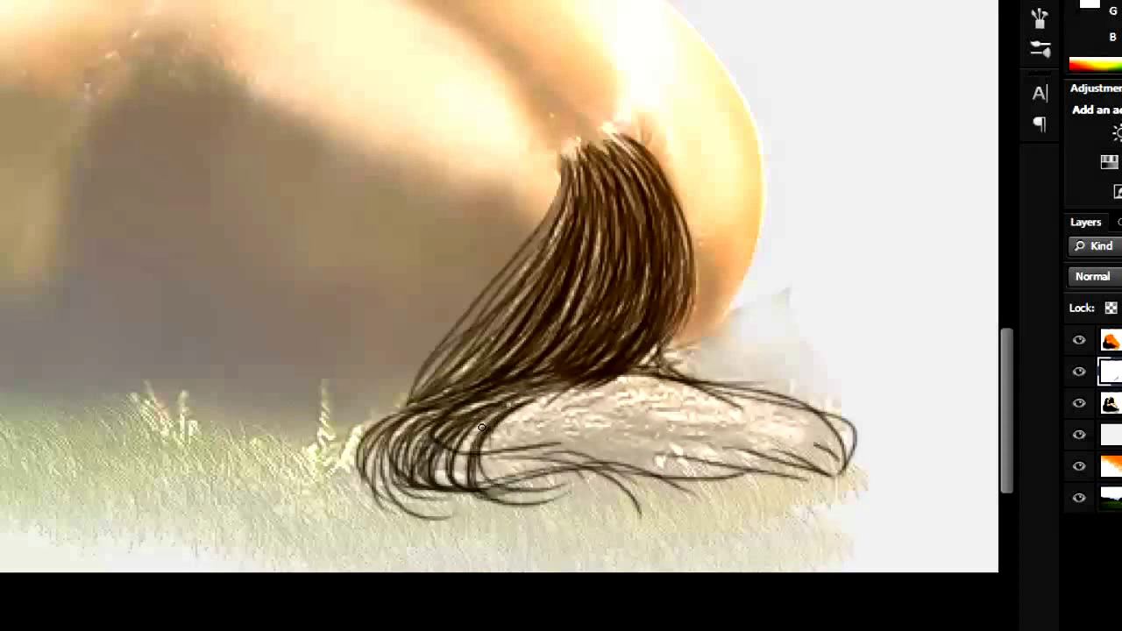
pyautogui.moveTo(583, 393); pyautogui.dragTo(478, 492)
pyautogui.moveTo(552, 448); pyautogui.dragTo(478, 499)
# Step: Add further strands to the lower-left hair's downward curl
pyautogui.moveTo(529, 403); pyautogui.dragTo(474, 487)
pyautogui.moveTo(542, 443); pyautogui.dragTo(475, 510)
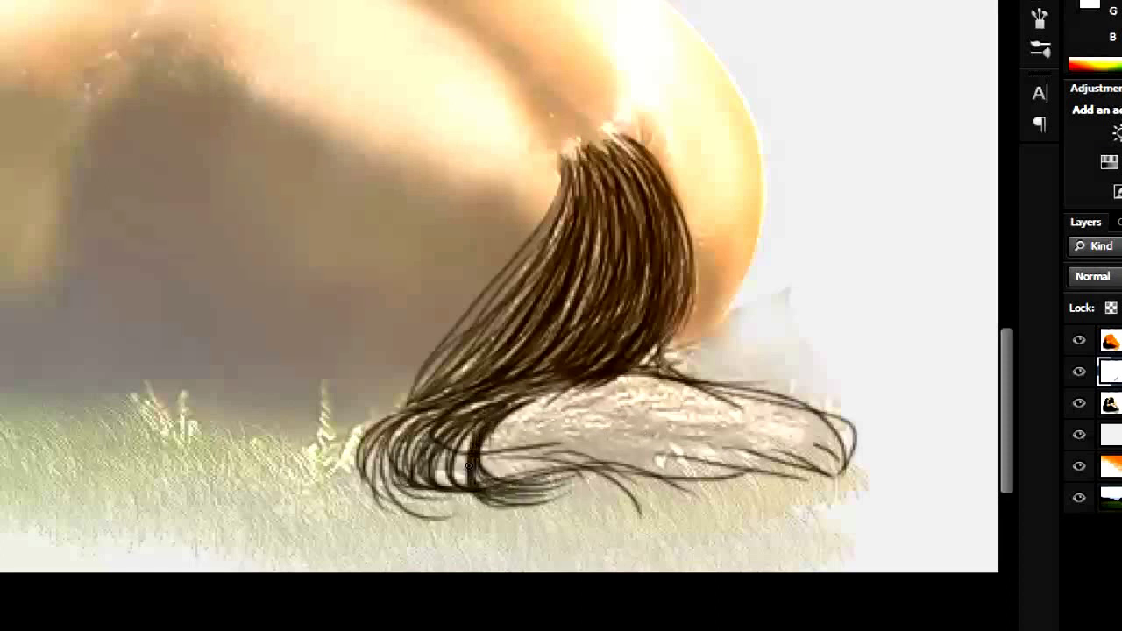
pyautogui.moveTo(487, 413); pyautogui.dragTo(453, 507)
pyautogui.moveTo(493, 412)
pyautogui.mouseDown()
pyautogui.moveTo(451, 507)
pyautogui.moveTo(421, 499)
pyautogui.mouseUp()
pyautogui.moveTo(443, 409)
pyautogui.mouseDown()
pyautogui.moveTo(396, 504)
pyautogui.moveTo(372, 513)
pyautogui.mouseUp()
# Step: Paint strands at the far left edge and along the lower hair
pyautogui.moveTo(428, 434); pyautogui.dragTo(377, 508)
pyautogui.moveTo(429, 451); pyautogui.dragTo(404, 513)
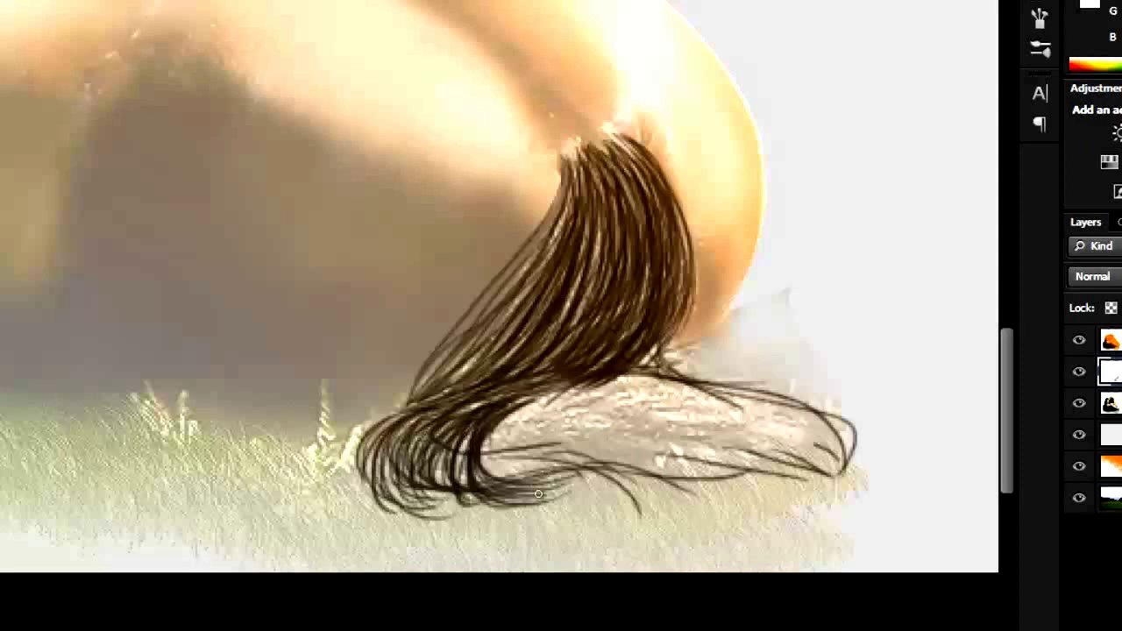
pyautogui.moveTo(569, 387); pyautogui.dragTo(488, 491)
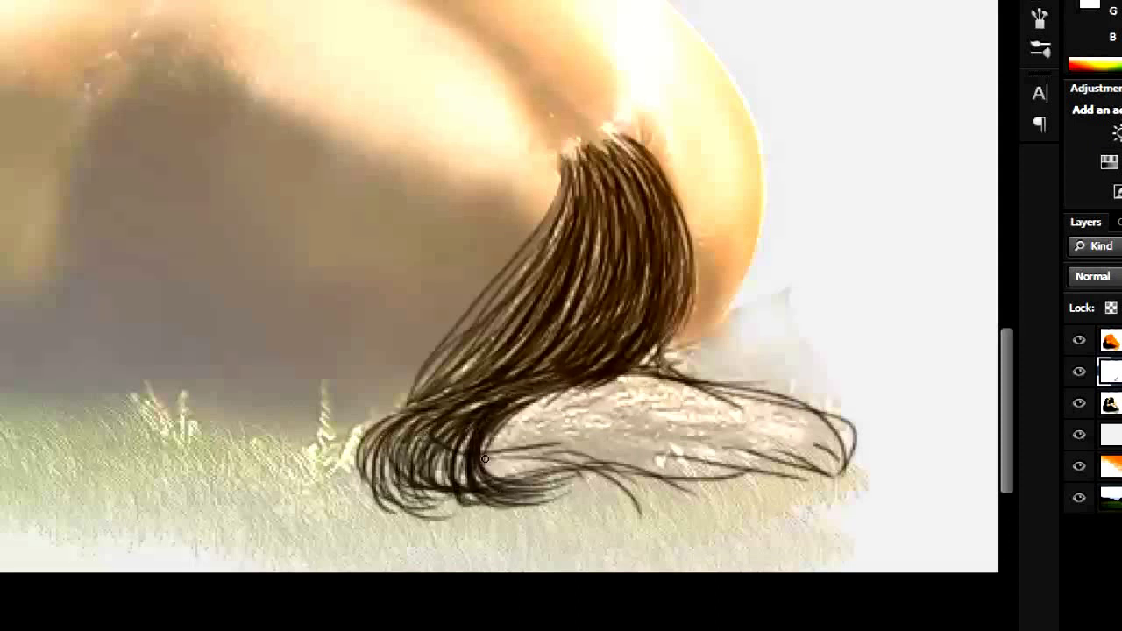
pyautogui.moveTo(607, 394)
pyautogui.mouseDown()
pyautogui.moveTo(491, 492)
pyautogui.moveTo(535, 500)
pyautogui.mouseUp()
# Step: Cover the light hair area with strands sweeping toward the right tip
pyautogui.moveTo(550, 389)
pyautogui.mouseDown()
pyautogui.moveTo(496, 458)
pyautogui.moveTo(768, 456)
pyautogui.mouseUp()
pyautogui.moveTo(540, 408); pyautogui.dragTo(781, 451)
pyautogui.moveTo(590, 400); pyautogui.dragTo(814, 439)
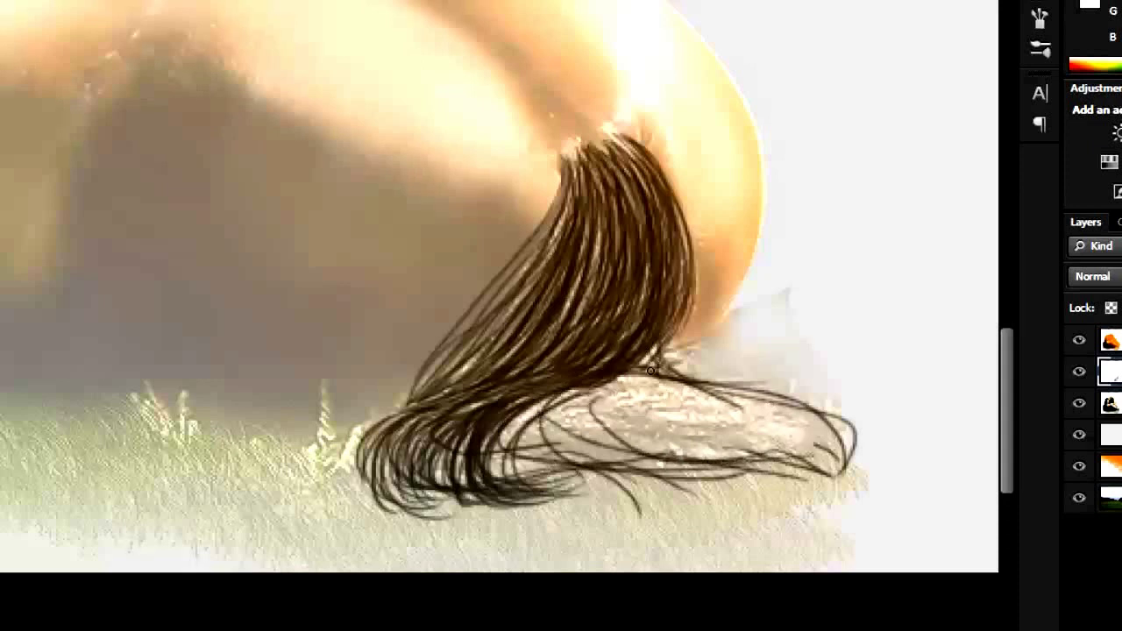
pyautogui.moveTo(651, 371)
pyautogui.mouseDown()
pyautogui.moveTo(585, 456)
pyautogui.moveTo(751, 466)
pyautogui.mouseUp()
pyautogui.moveTo(684, 375)
pyautogui.mouseDown()
pyautogui.moveTo(758, 465)
pyautogui.moveTo(810, 465)
pyautogui.moveTo(590, 481)
pyautogui.mouseUp()
# Step: Thicken the lower hair with strands running across it
pyautogui.moveTo(624, 380)
pyautogui.mouseDown()
pyautogui.moveTo(576, 473)
pyautogui.moveTo(551, 473)
pyautogui.mouseUp()
pyautogui.moveTo(588, 394)
pyautogui.mouseDown()
pyautogui.moveTo(535, 435)
pyautogui.moveTo(523, 477)
pyautogui.moveTo(507, 484)
pyautogui.mouseUp()
pyautogui.moveTo(554, 400); pyautogui.dragTo(496, 481)
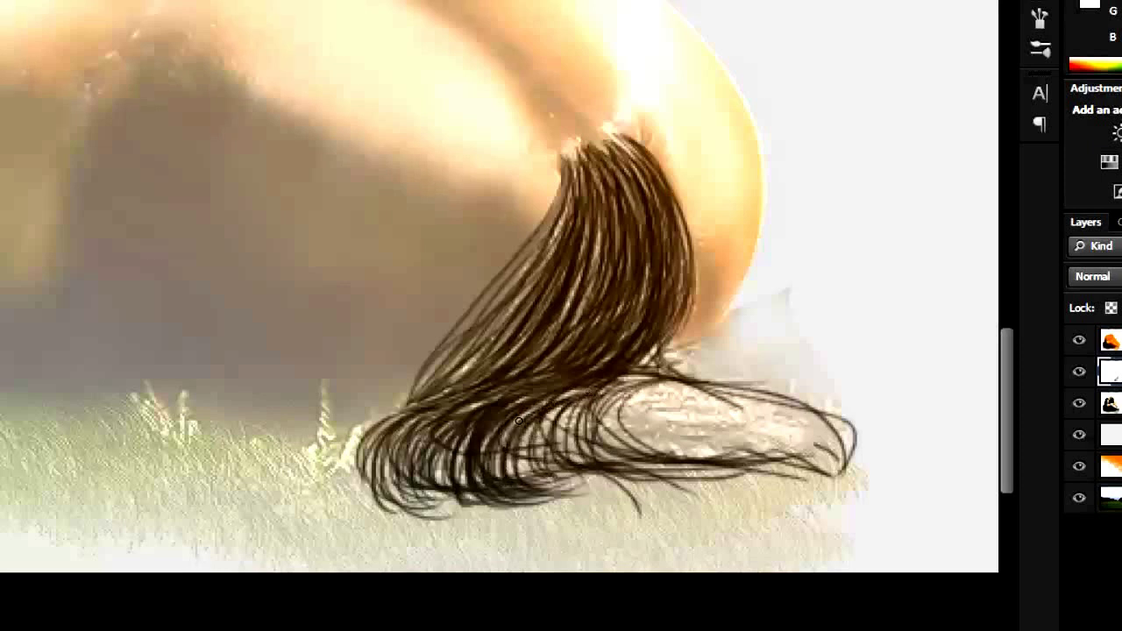
pyautogui.moveTo(520, 422); pyautogui.dragTo(575, 480)
pyautogui.moveTo(605, 441)
pyautogui.mouseDown()
pyautogui.moveTo(660, 475)
pyautogui.moveTo(742, 459)
pyautogui.mouseUp()
# Step: Paint long strands over the lighter lower-right hair
pyautogui.moveTo(673, 394); pyautogui.dragTo(794, 433)
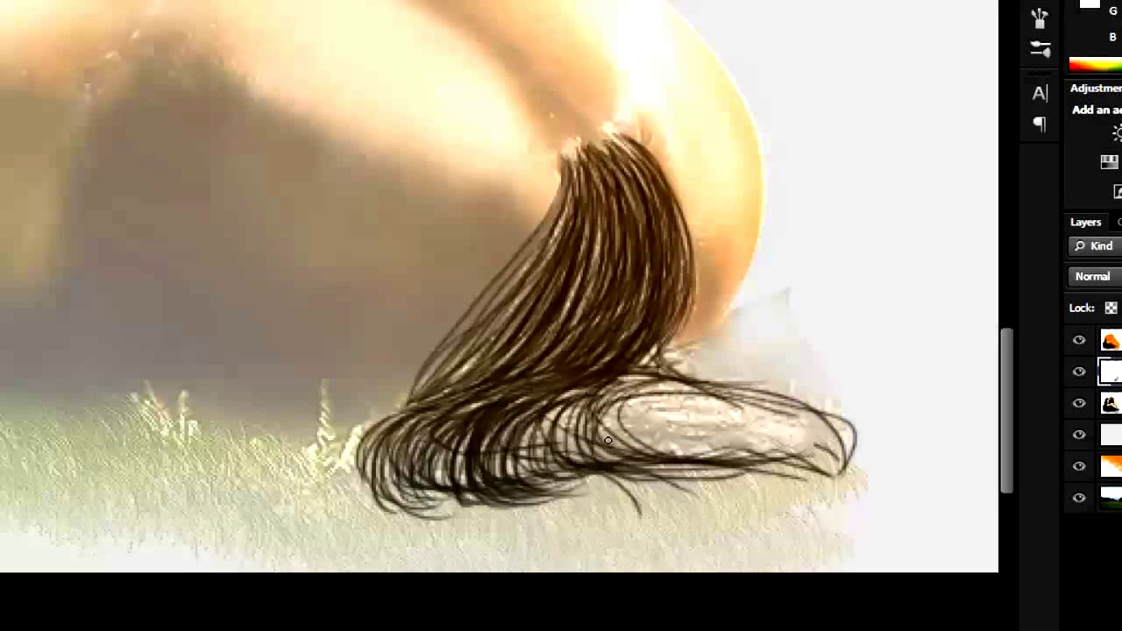
pyautogui.moveTo(617, 384); pyautogui.dragTo(666, 470)
pyautogui.moveTo(660, 394); pyautogui.dragTo(841, 465)
pyautogui.moveTo(701, 447); pyautogui.dragTo(830, 475)
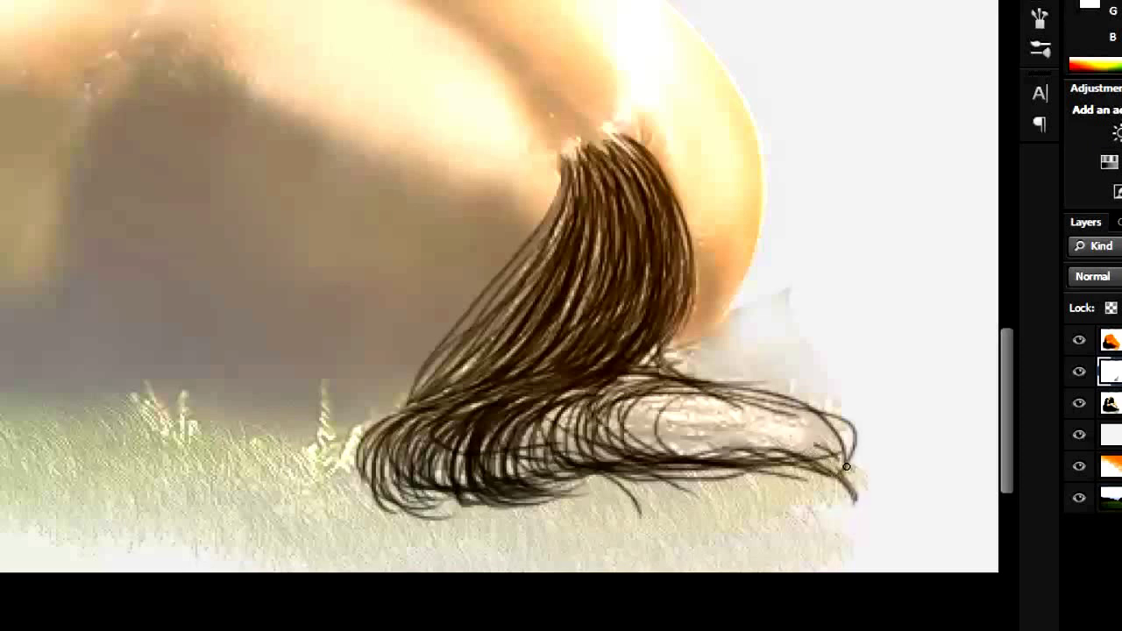
pyautogui.moveTo(658, 393)
pyautogui.mouseDown()
pyautogui.moveTo(845, 456)
pyautogui.moveTo(795, 417)
pyautogui.mouseUp()
pyautogui.moveTo(693, 397)
pyautogui.mouseDown()
pyautogui.moveTo(649, 339)
pyautogui.moveTo(750, 407)
pyautogui.moveTo(606, 465)
pyautogui.mouseUp()
# Step: Fill the middle of the lower hair with down-curving strands
pyautogui.moveTo(649, 391); pyautogui.dragTo(584, 431)
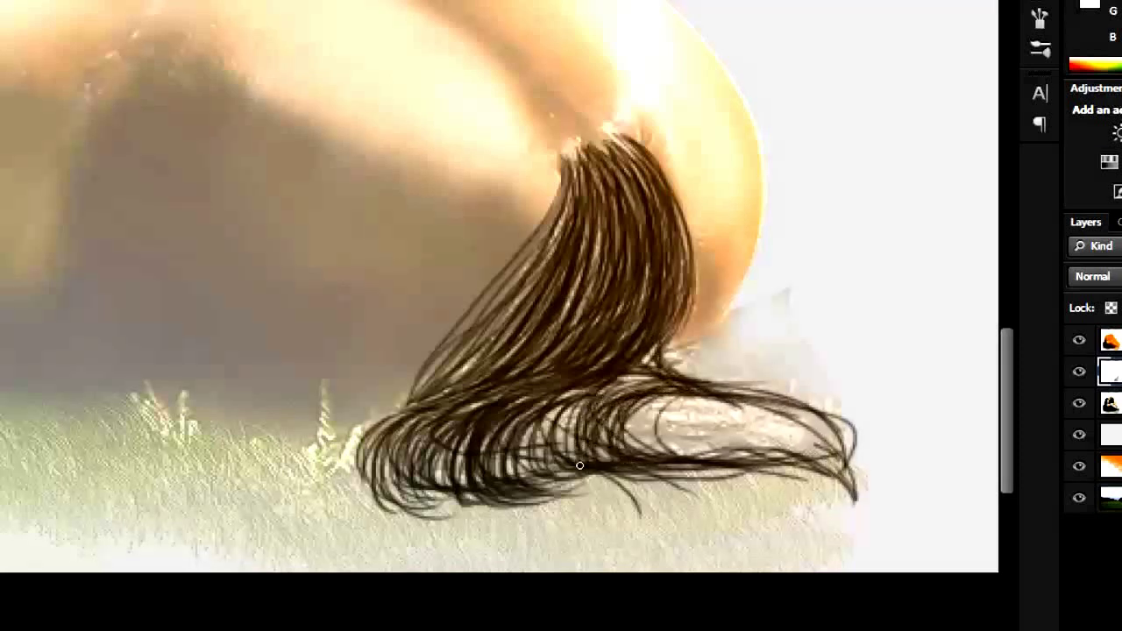
pyautogui.moveTo(608, 389); pyautogui.dragTo(565, 470)
pyautogui.moveTo(612, 389); pyautogui.dragTo(571, 462)
pyautogui.moveTo(569, 405); pyautogui.dragTo(530, 470)
pyautogui.moveTo(584, 397); pyautogui.dragTo(521, 473)
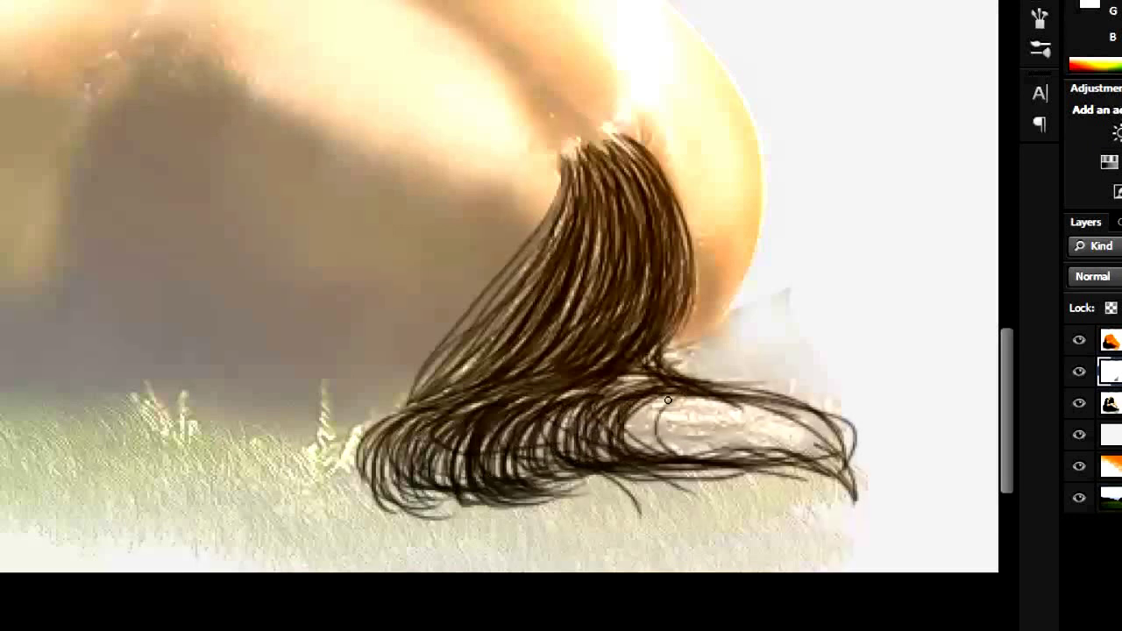
# Step: Extend strands past the right tip, curling them downward
pyautogui.moveTo(668, 396)
pyautogui.mouseDown()
pyautogui.moveTo(653, 460)
pyautogui.moveTo(851, 465)
pyautogui.mouseUp()
pyautogui.moveTo(722, 430); pyautogui.dragTo(886, 516)
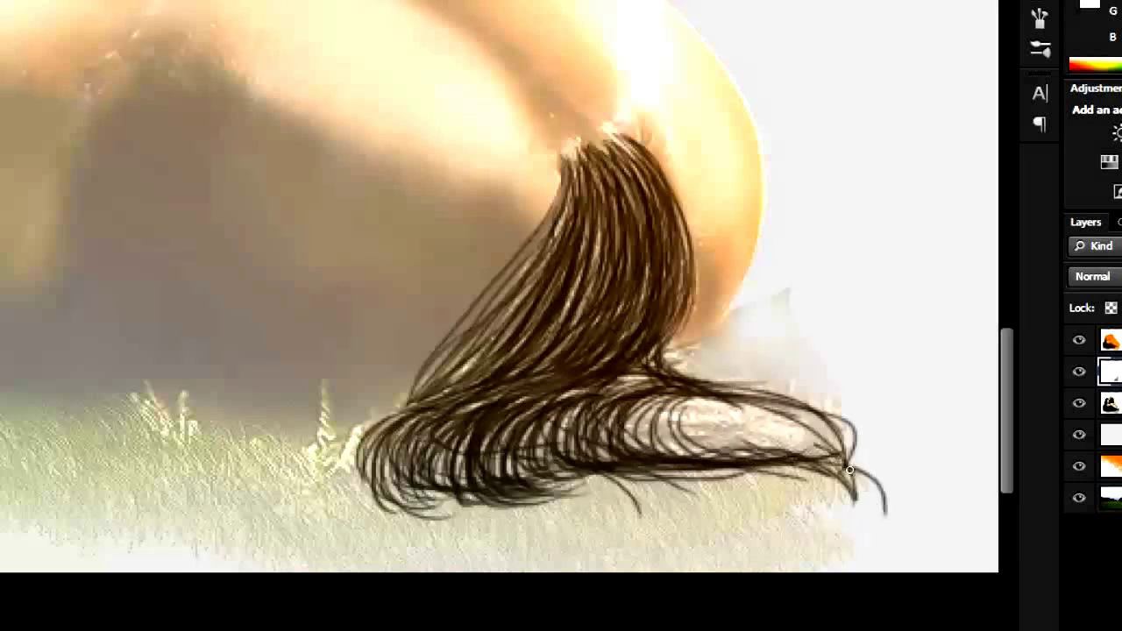
pyautogui.moveTo(731, 399); pyautogui.dragTo(855, 472)
pyautogui.moveTo(787, 399); pyautogui.dragTo(868, 496)
pyautogui.moveTo(835, 443); pyautogui.dragTo(875, 535)
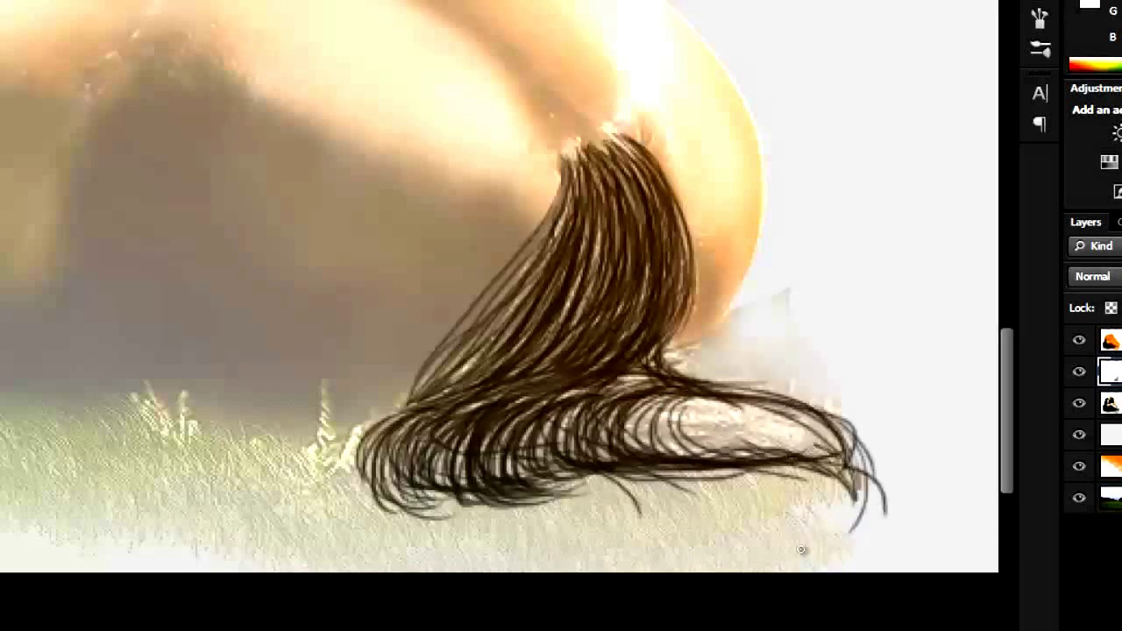
pyautogui.moveTo(864, 491); pyautogui.dragTo(820, 548)
# Step: Densely fill the right hair section with strands
pyautogui.moveTo(648, 396); pyautogui.dragTo(824, 449)
pyautogui.moveTo(730, 399)
pyautogui.mouseDown()
pyautogui.moveTo(847, 484)
pyautogui.moveTo(849, 462)
pyautogui.mouseUp()
pyautogui.moveTo(663, 409); pyautogui.dragTo(829, 457)
pyautogui.moveTo(626, 445); pyautogui.dragTo(796, 461)
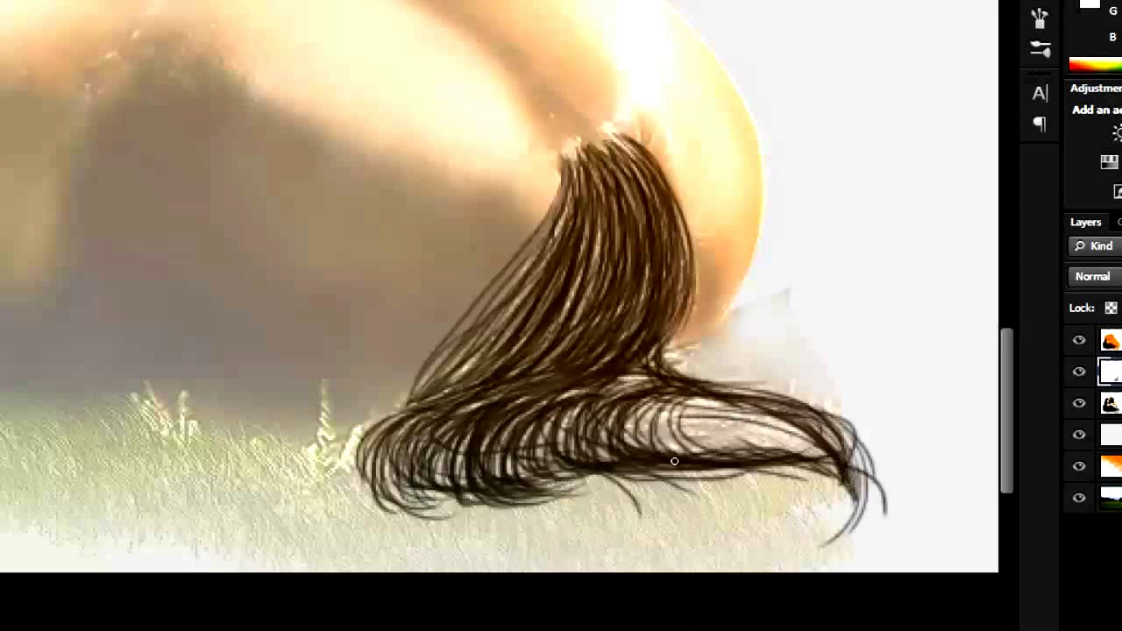
pyautogui.moveTo(649, 397)
pyautogui.mouseDown()
pyautogui.moveTo(715, 455)
pyautogui.moveTo(770, 456)
pyautogui.mouseUp()
pyautogui.moveTo(687, 403)
pyautogui.mouseDown()
pyautogui.moveTo(833, 456)
pyautogui.moveTo(820, 456)
pyautogui.mouseUp()
pyautogui.moveTo(741, 402); pyautogui.dragTo(829, 455)
pyautogui.moveTo(697, 386)
pyautogui.mouseDown()
pyautogui.moveTo(794, 452)
pyautogui.moveTo(727, 456)
pyautogui.mouseUp()
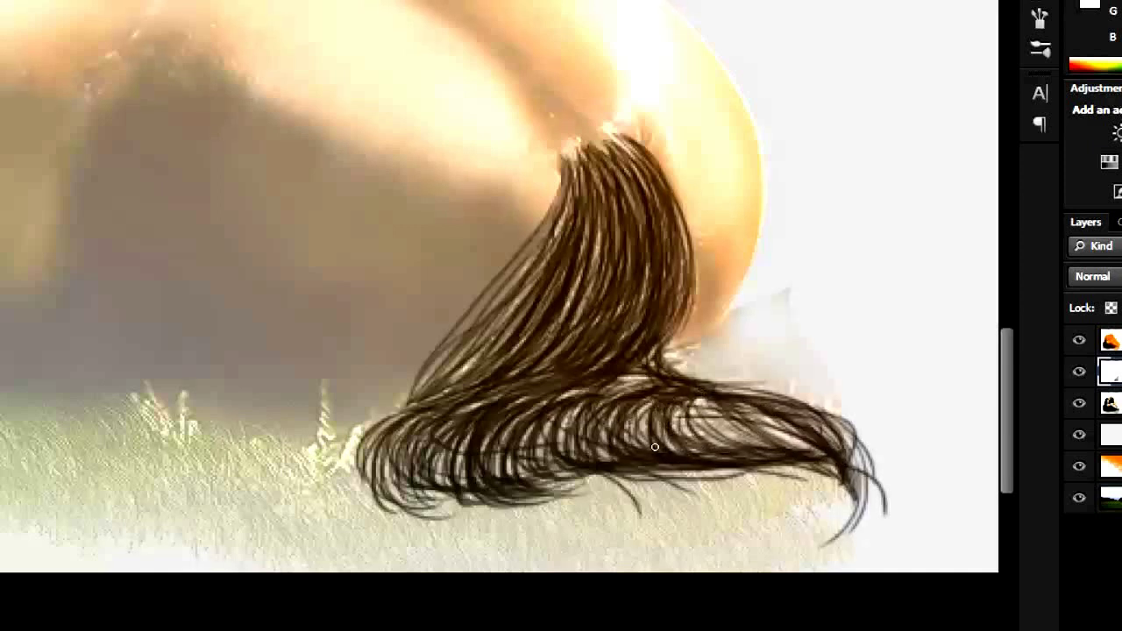
pyautogui.moveTo(694, 398)
pyautogui.mouseDown()
pyautogui.moveTo(791, 451)
pyautogui.moveTo(840, 451)
pyautogui.mouseUp()
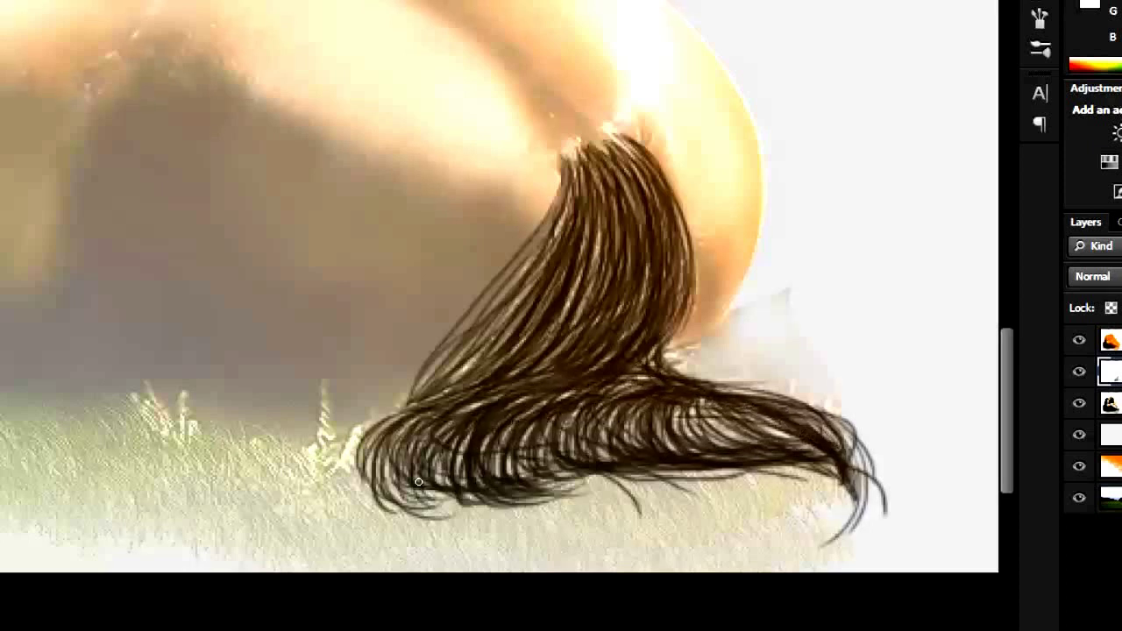
# Step: Add strands on the left hair and undo a stray strand below it
pyautogui.moveTo(409, 422); pyautogui.dragTo(373, 503)
pyautogui.moveTo(453, 416); pyautogui.dragTo(405, 486)
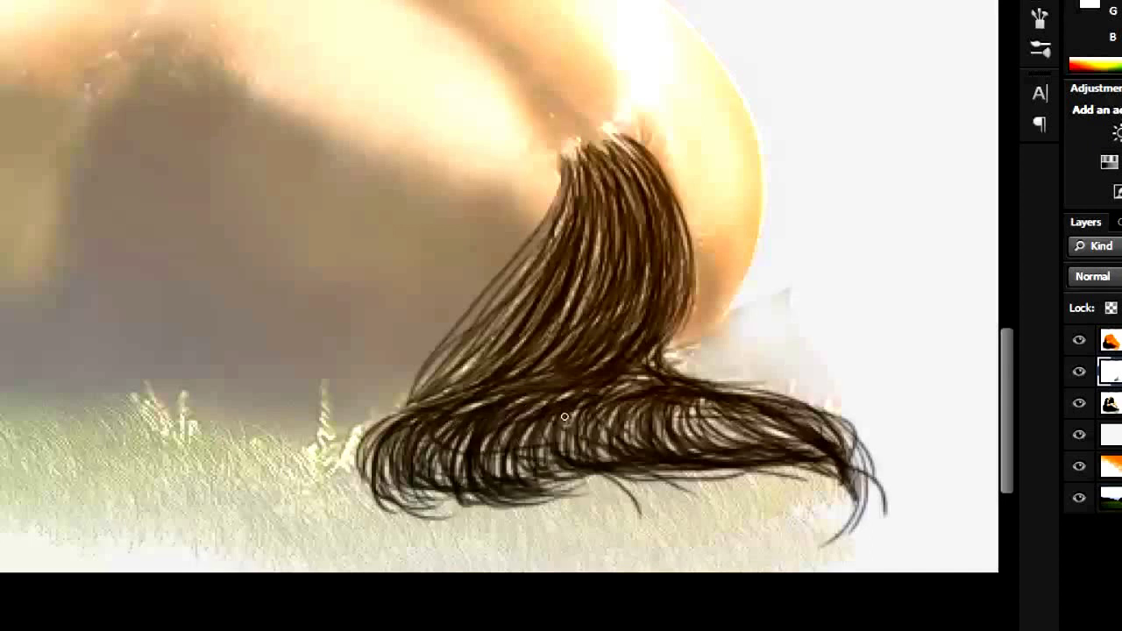
pyautogui.moveTo(605, 473); pyautogui.dragTo(670, 533)
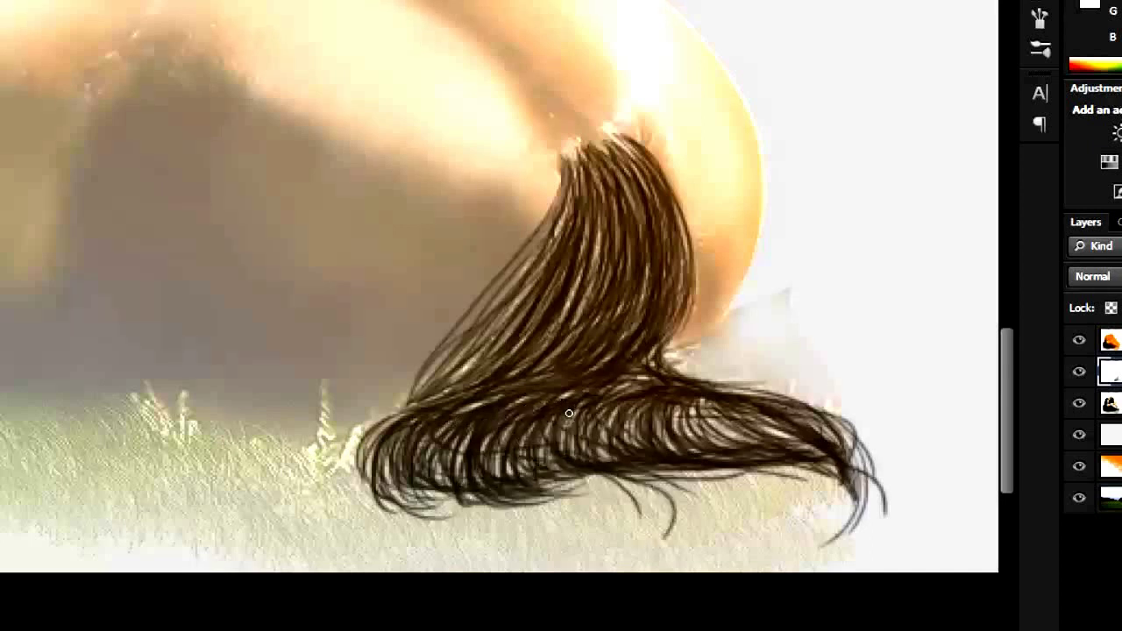
pyautogui.hotkey('ctrl', 'z')
# Step: Add strands across the right part of the hair and down its right edge
pyautogui.moveTo(700, 402)
pyautogui.mouseDown()
pyautogui.moveTo(742, 447)
pyautogui.moveTo(783, 444)
pyautogui.mouseUp()
pyautogui.moveTo(747, 409); pyautogui.dragTo(830, 451)
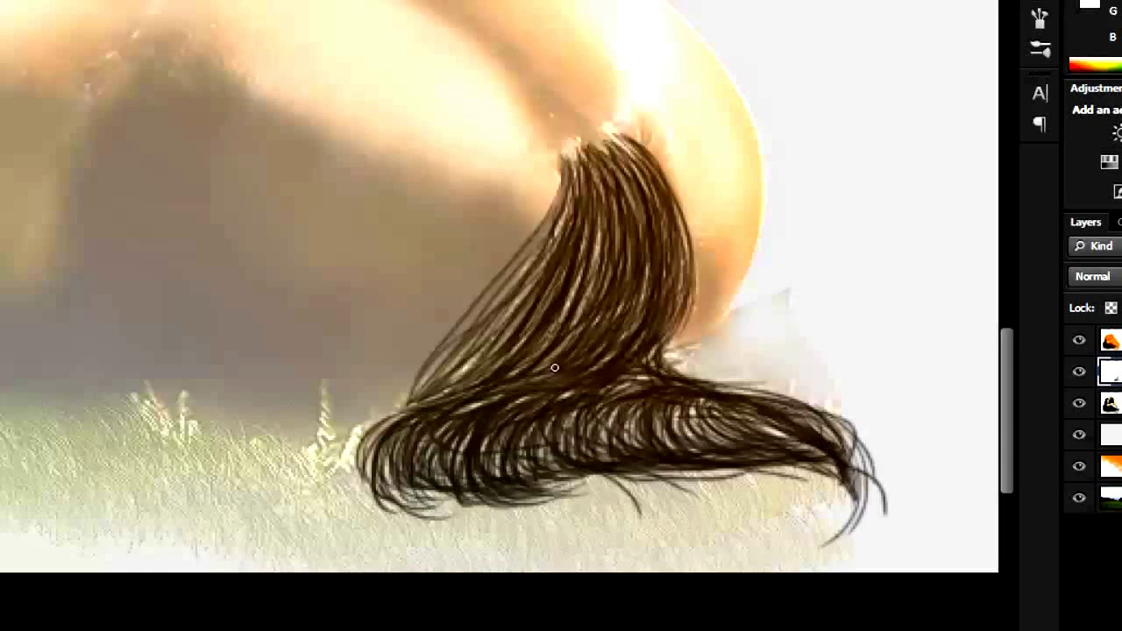
pyautogui.moveTo(625, 140); pyautogui.dragTo(690, 280)
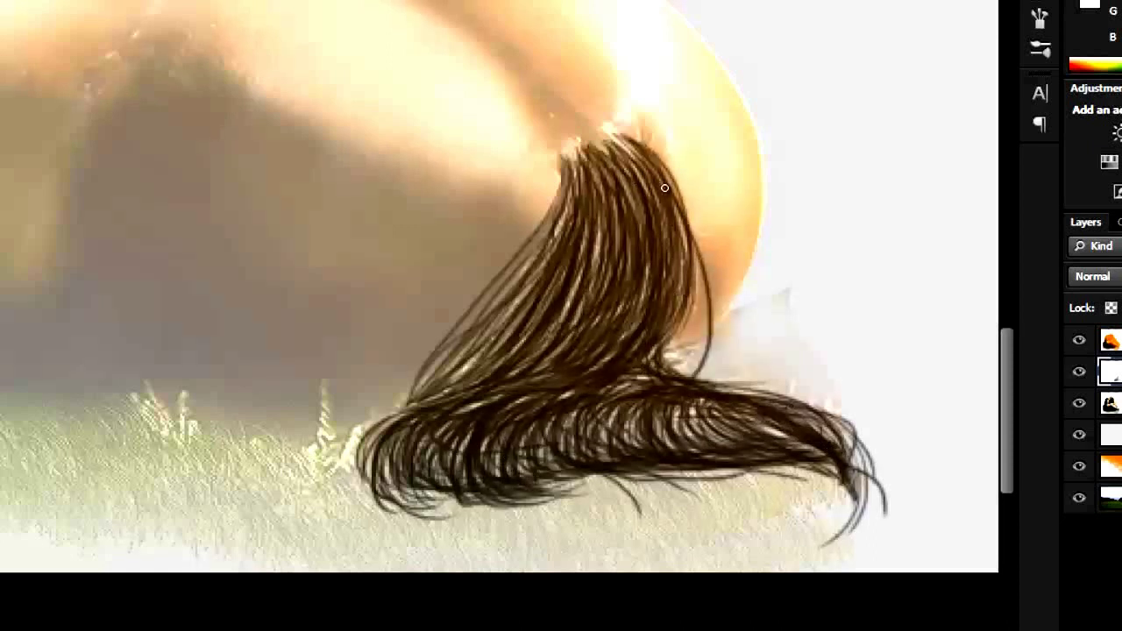
pyautogui.moveTo(690, 233); pyautogui.dragTo(691, 379)
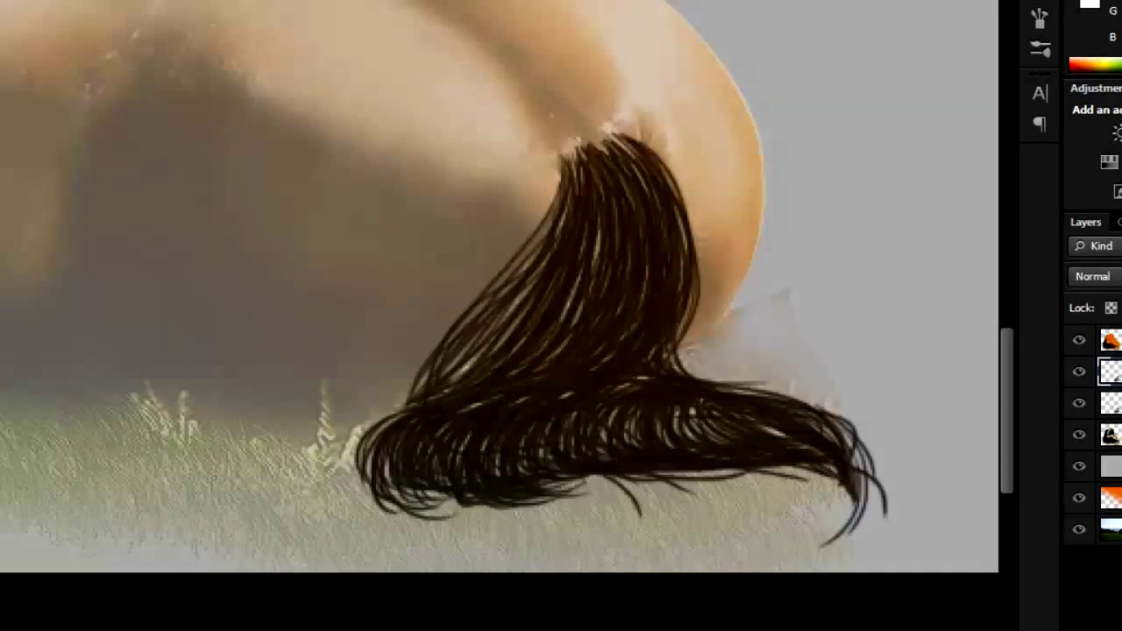
# Step: Soften the hair strands with a 1.5 px Gaussian blur
pyautogui.click(87, 253)
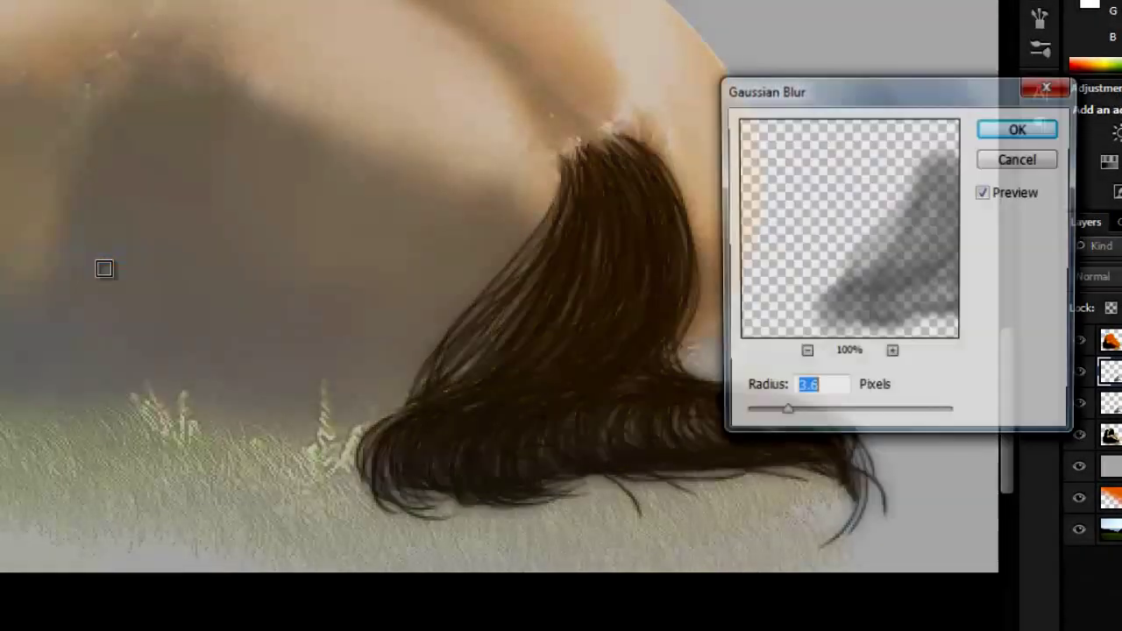
pyautogui.write('1.5')
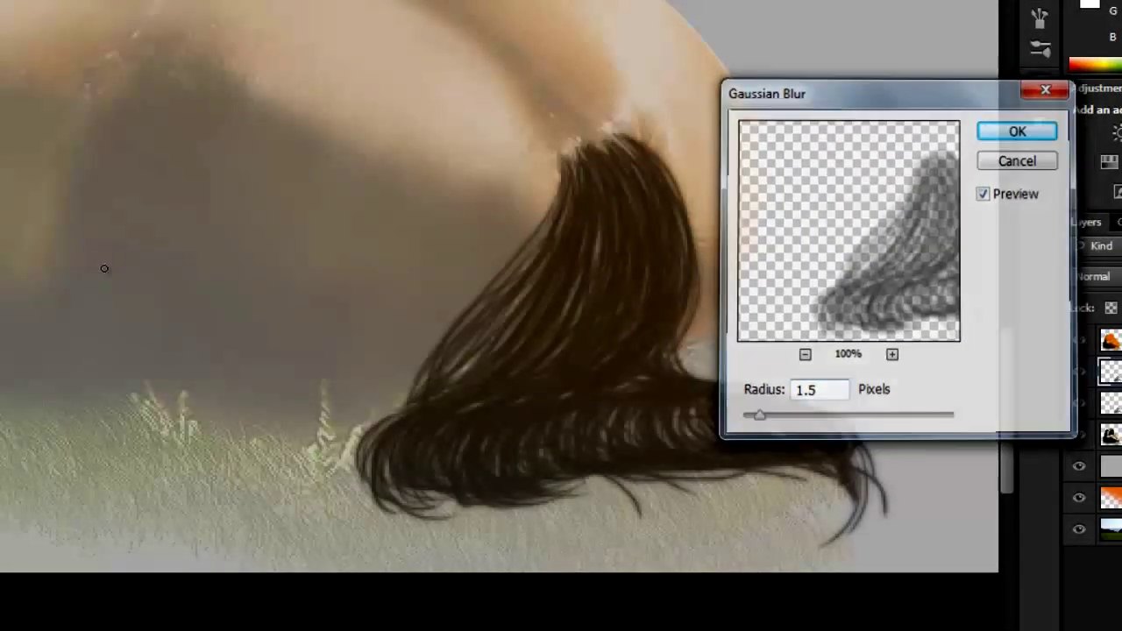
pyautogui.press('Return')
pyautogui.hotkey('ctrl', 'j')
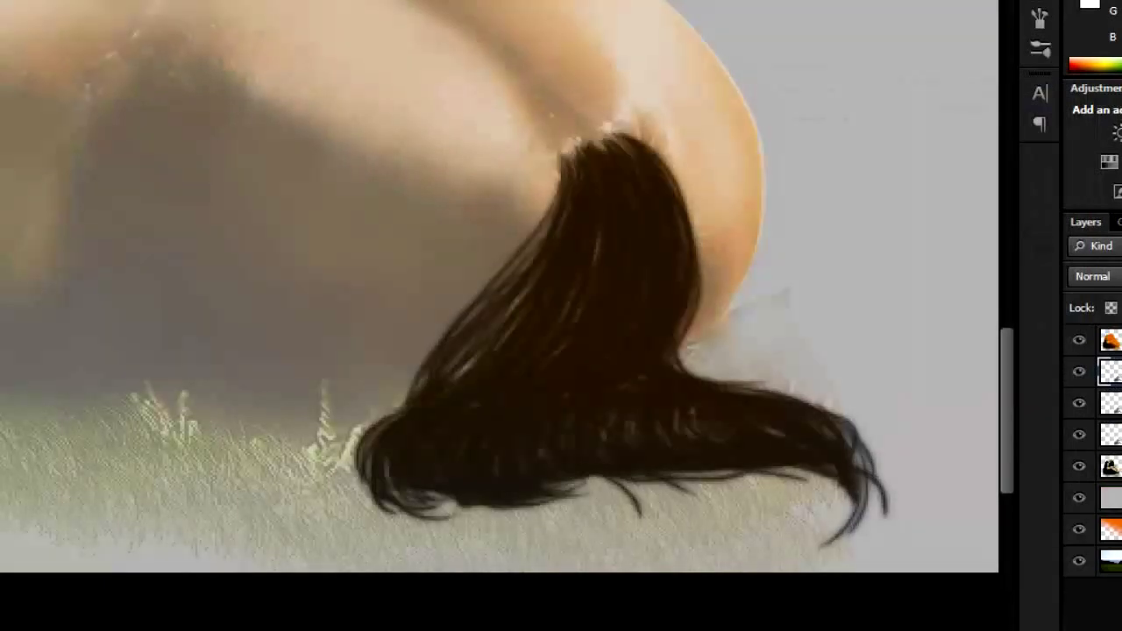
# Step: Merge the hair layers, fill strand gaps with dark hair, merge again, then select the horse layer
pyautogui.hotkey('ctrl', 'e')
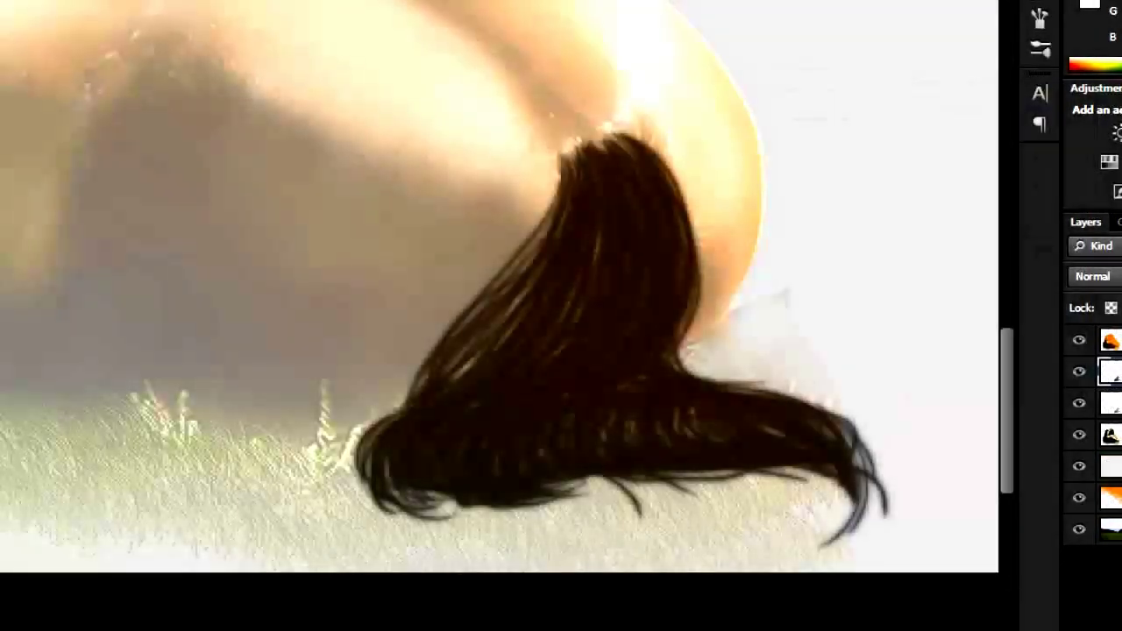
pyautogui.moveTo(541, 149)
pyautogui.mouseDown()
pyautogui.moveTo(404, 410)
pyautogui.moveTo(476, 531)
pyautogui.moveTo(506, 514)
pyautogui.moveTo(826, 490)
pyautogui.moveTo(801, 420)
pyautogui.moveTo(701, 369)
pyautogui.moveTo(671, 145)
pyautogui.moveTo(628, 69)
pyautogui.mouseUp()
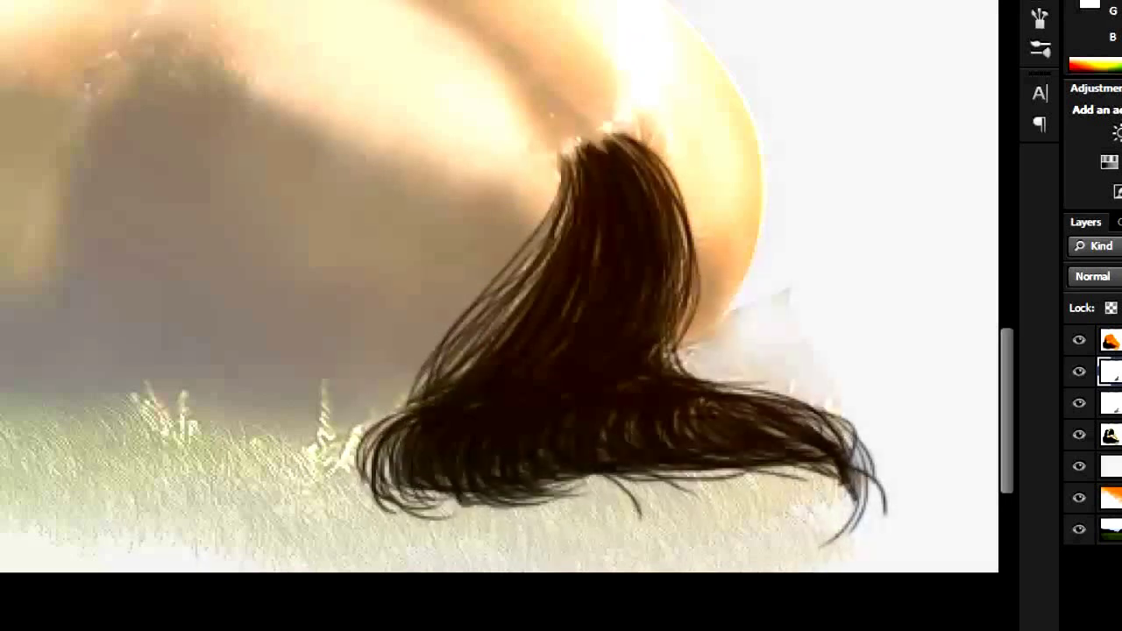
pyautogui.hotkey('ctrl', 'e')
pyautogui.keyDown('alt'); pyautogui.click(1078, 405); pyautogui.keyUp('alt')
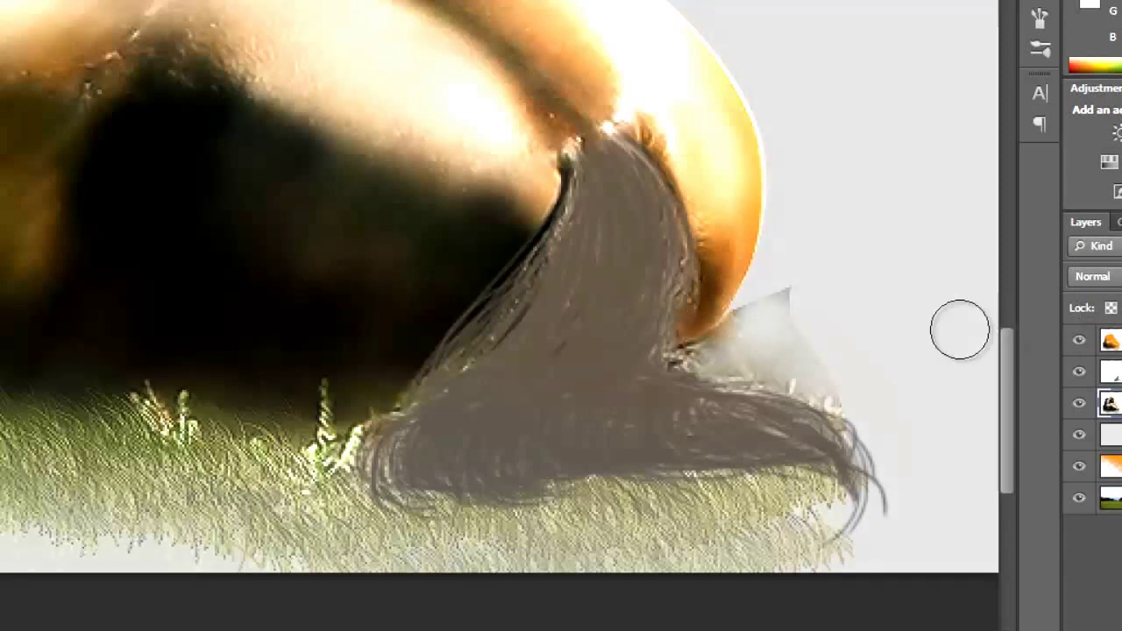
# Step: Lighten the haze by the hair tip, hide the white layer to show the grass, and pick near-black 0a0a0a
pyautogui.moveTo(749, 331)
pyautogui.mouseDown()
pyautogui.moveTo(763, 321)
pyautogui.moveTo(801, 358)
pyautogui.mouseUp()
pyautogui.moveTo(713, 354); pyautogui.dragTo(732, 342)
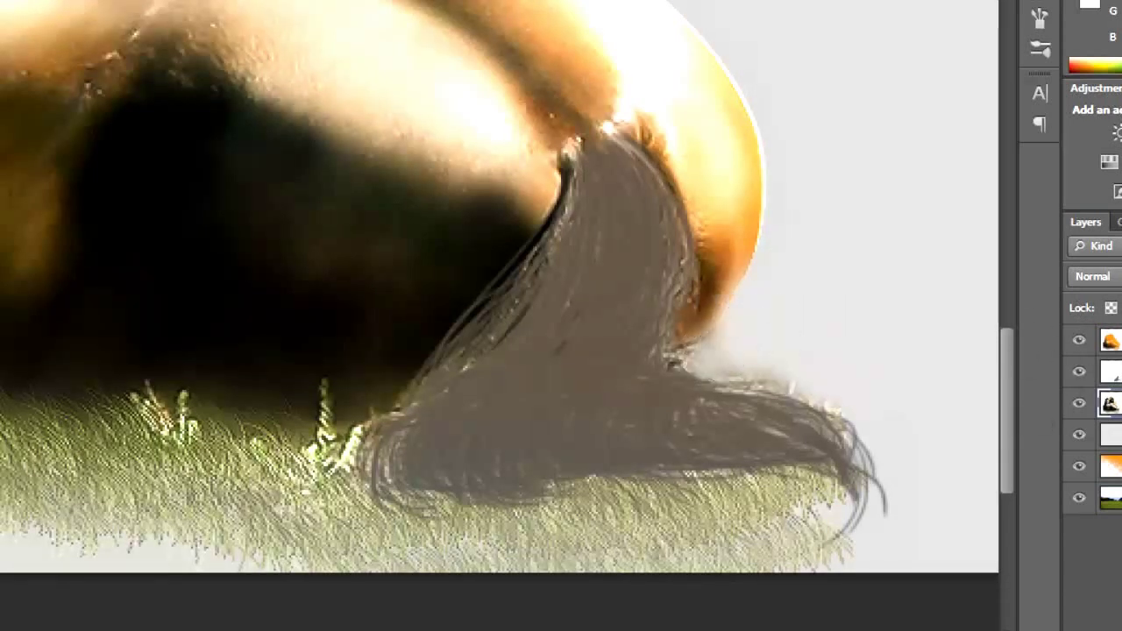
pyautogui.click(1079, 434)
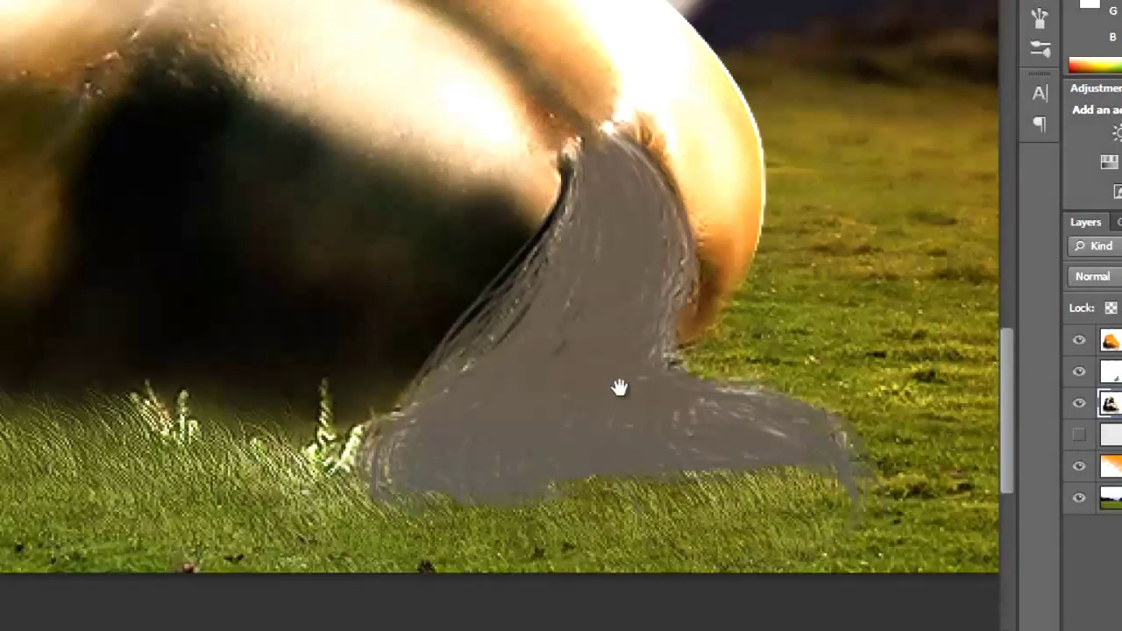
pyautogui.moveTo(619, 387); pyautogui.dragTo(742, 370)
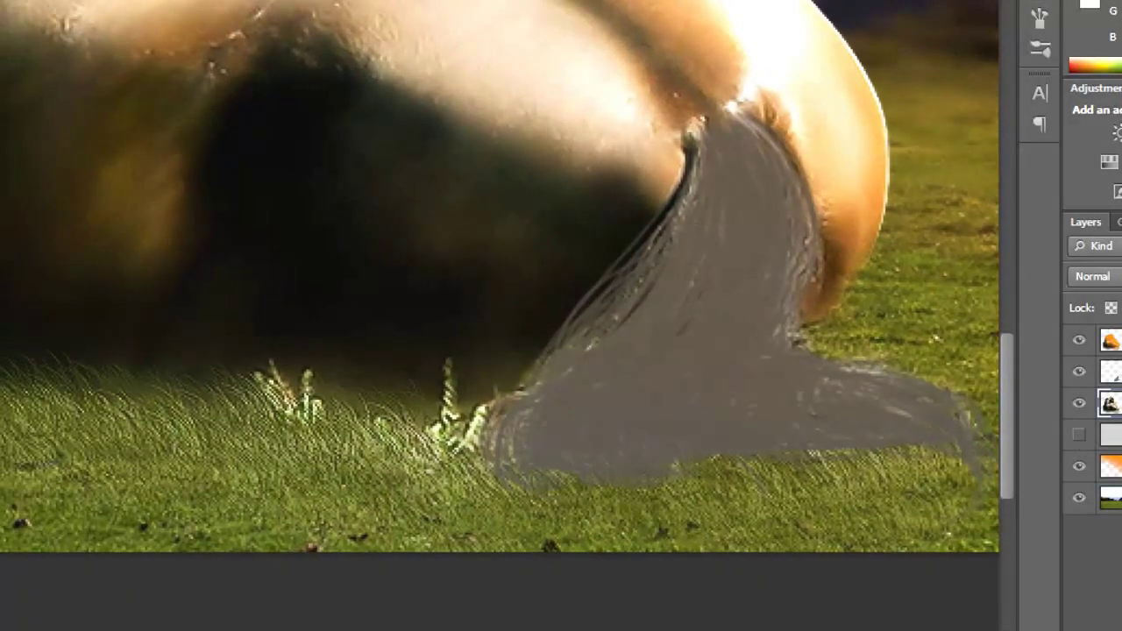
pyautogui.moveTo(621, 586); pyautogui.dragTo(544, 576)
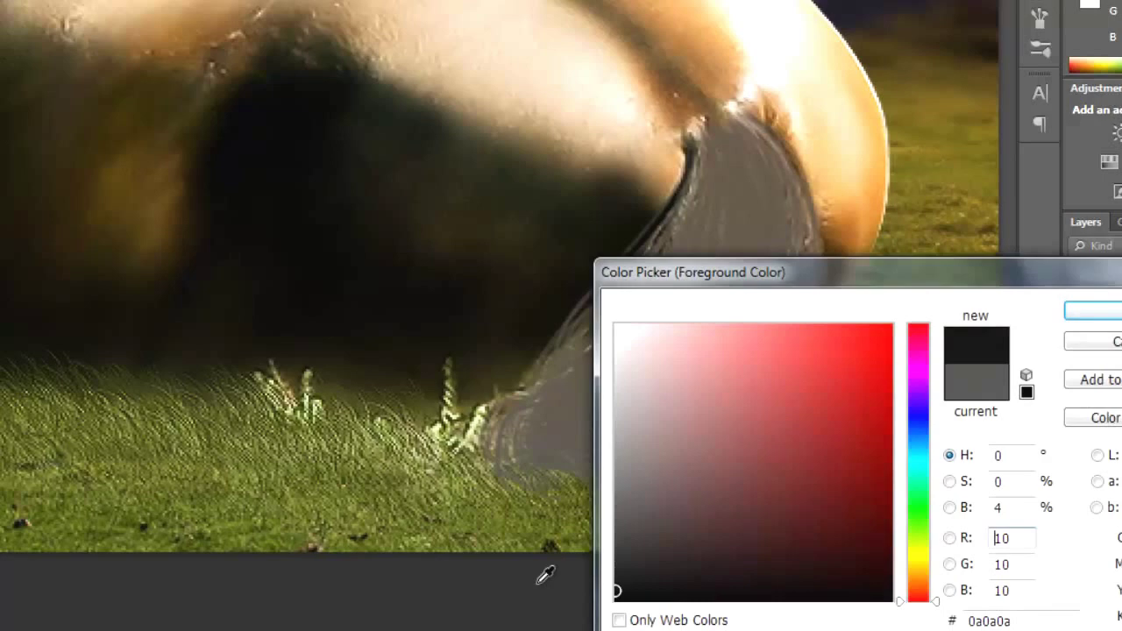
# Step: Confirm 0a0a0a, shrink the brush, and paint thin dark strands down the tail
pyautogui.click(1118, 311)
pyautogui.press('[')
pyautogui.press('[')
pyautogui.press('[')
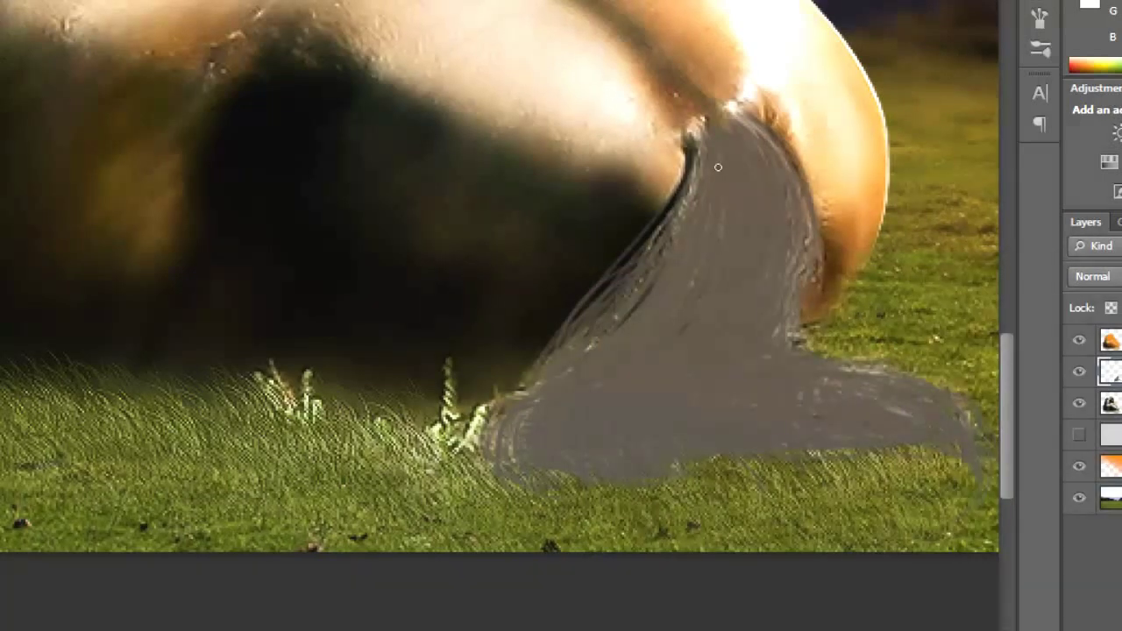
pyautogui.moveTo(717, 128)
pyautogui.mouseDown()
pyautogui.moveTo(725, 287)
pyautogui.moveTo(689, 305)
pyautogui.moveTo(742, 256)
pyautogui.moveTo(763, 298)
pyautogui.moveTo(739, 127)
pyautogui.moveTo(764, 296)
pyautogui.moveTo(777, 284)
pyautogui.mouseUp()
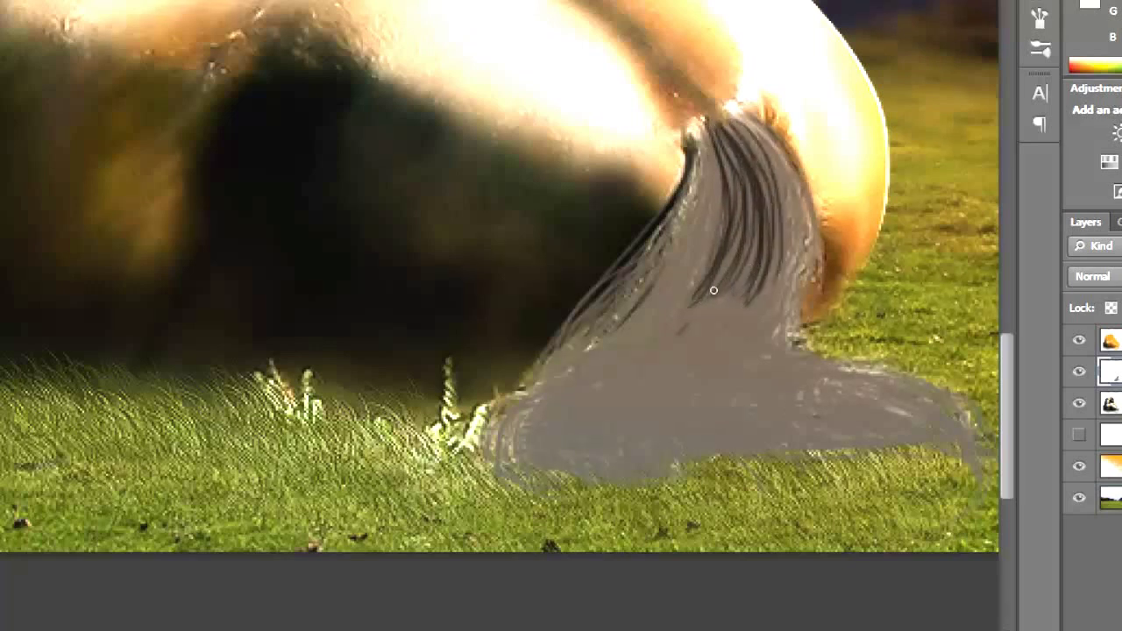
pyautogui.hotkey('ctrl', 'alt', 'z')
pyautogui.hotkey('ctrl', 'alt', 'z')
pyautogui.hotkey('ctrl', 'alt', 'z')
pyautogui.hotkey('ctrl', 'alt', 'z')
pyautogui.hotkey('ctrl', 'alt', 'z')
pyautogui.hotkey('ctrl', 'alt', 'z')
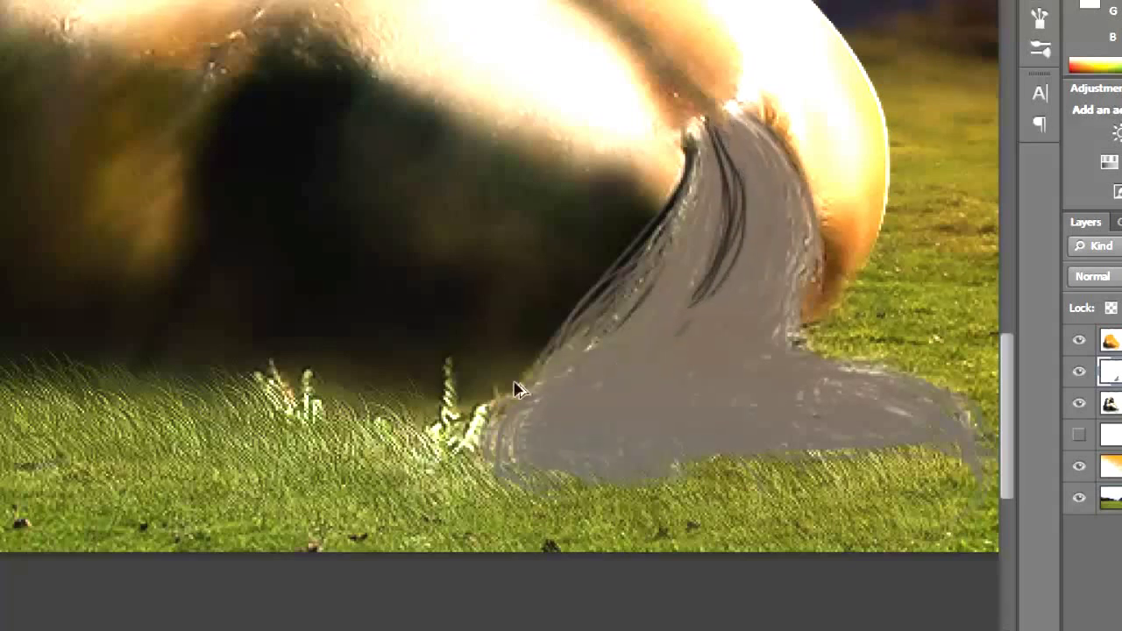
pyautogui.hotkey('ctrl', 'alt', 'z')
pyautogui.hotkey('ctrl', 'alt', 'z')
pyautogui.hotkey('ctrl', 'alt', 'z')
pyautogui.hotkey('ctrl', 'alt', 'z')
pyautogui.hotkey('ctrl', 'alt', 'z')
pyautogui.hotkey('ctrl', 'alt', 'z')
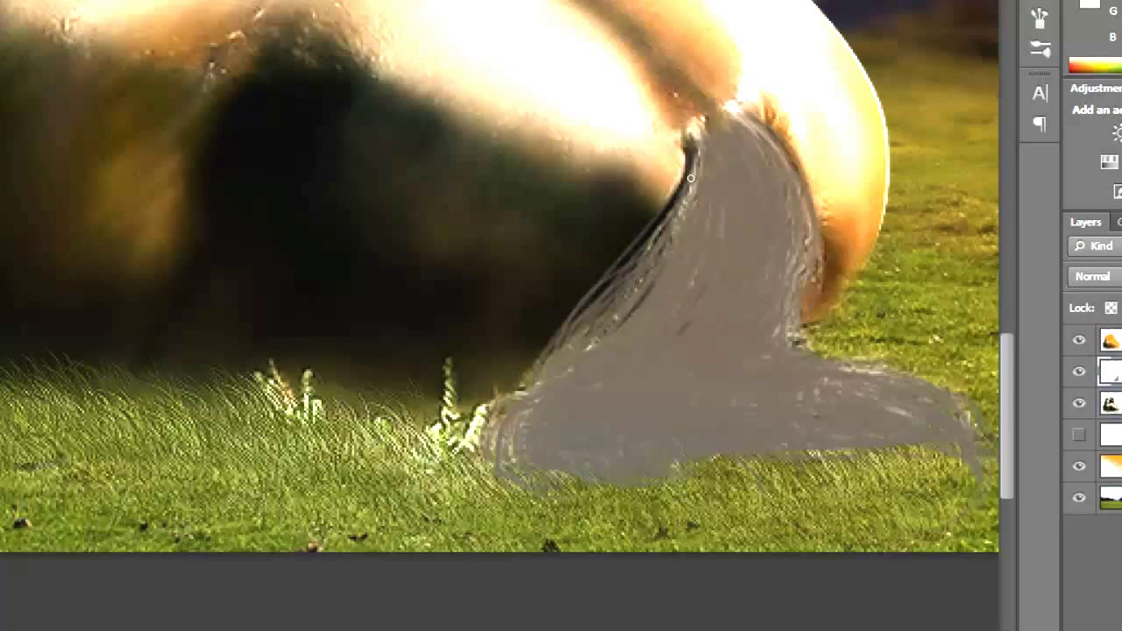
# Step: Restore the undone hair strokes, including the long curl through the tail's lower loop
pyautogui.hotkey('ctrl', 'shift', 'z')
pyautogui.hotkey('ctrl', 'shift', 'z')
pyautogui.hotkey('ctrl', 'shift', 'z')
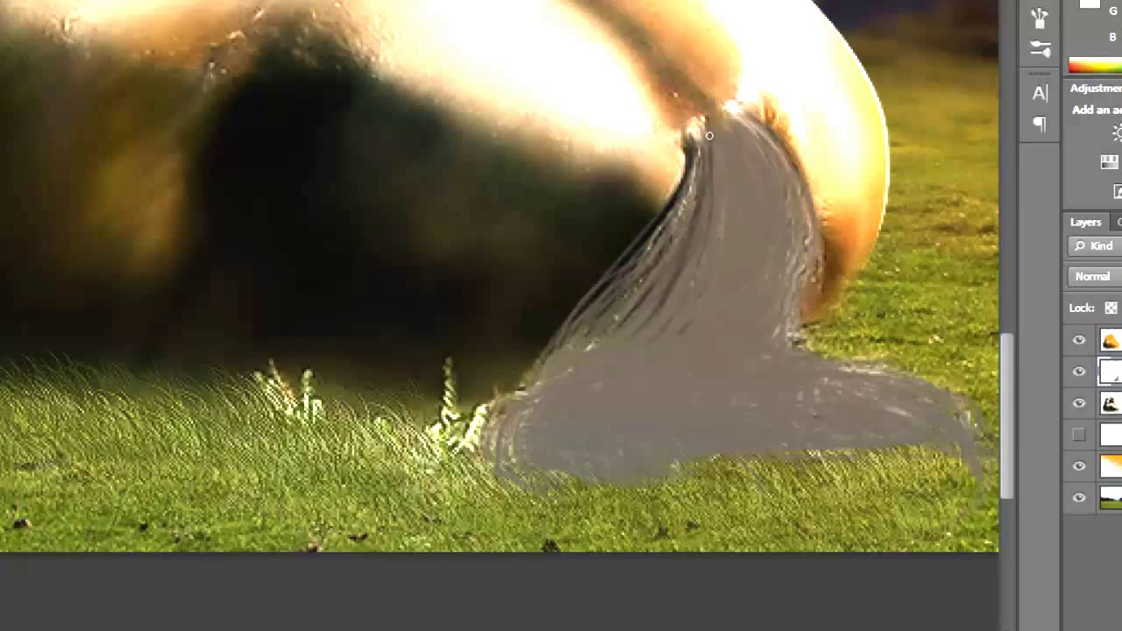
pyautogui.hotkey('ctrl', 'shift', 'z')
pyautogui.hotkey('ctrl', 'shift', 'z')
pyautogui.hotkey('ctrl', 'shift', 'z')
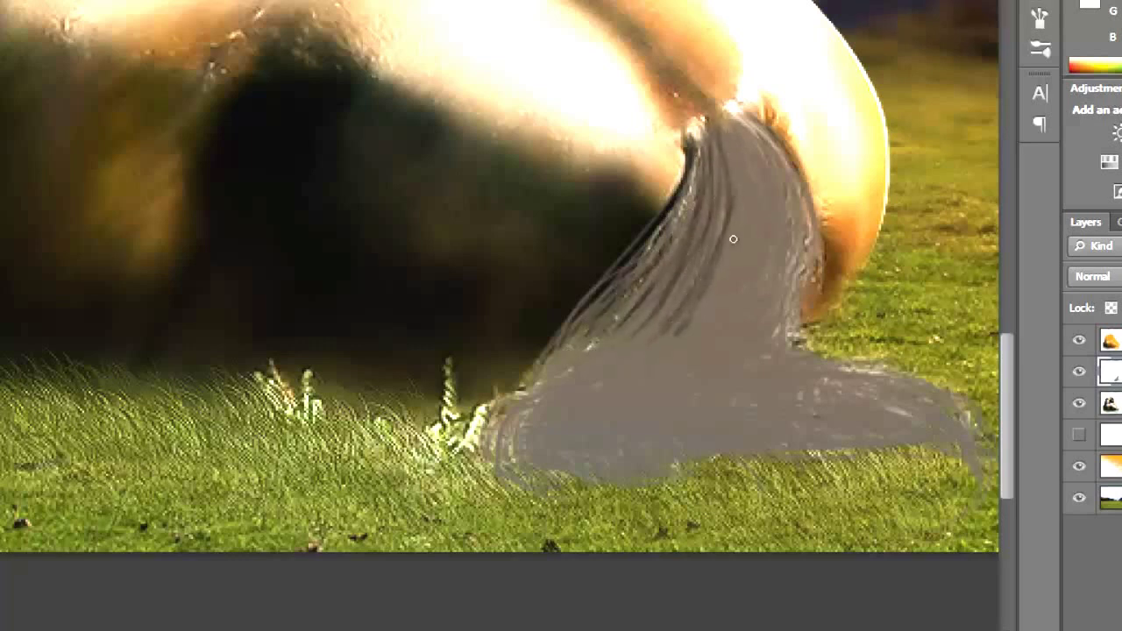
pyautogui.hotkey('ctrl', 'shift', 'z')
pyautogui.hotkey('ctrl', 'shift', 'z')
pyautogui.hotkey('ctrl', 'shift', 'z')
pyautogui.hotkey('ctrl', 'shift', 'z')
pyautogui.hotkey('ctrl', 'shift', 'z')
pyautogui.hotkey('ctrl', 'shift', 'z')
pyautogui.hotkey('ctrl', 'shift', 'z')
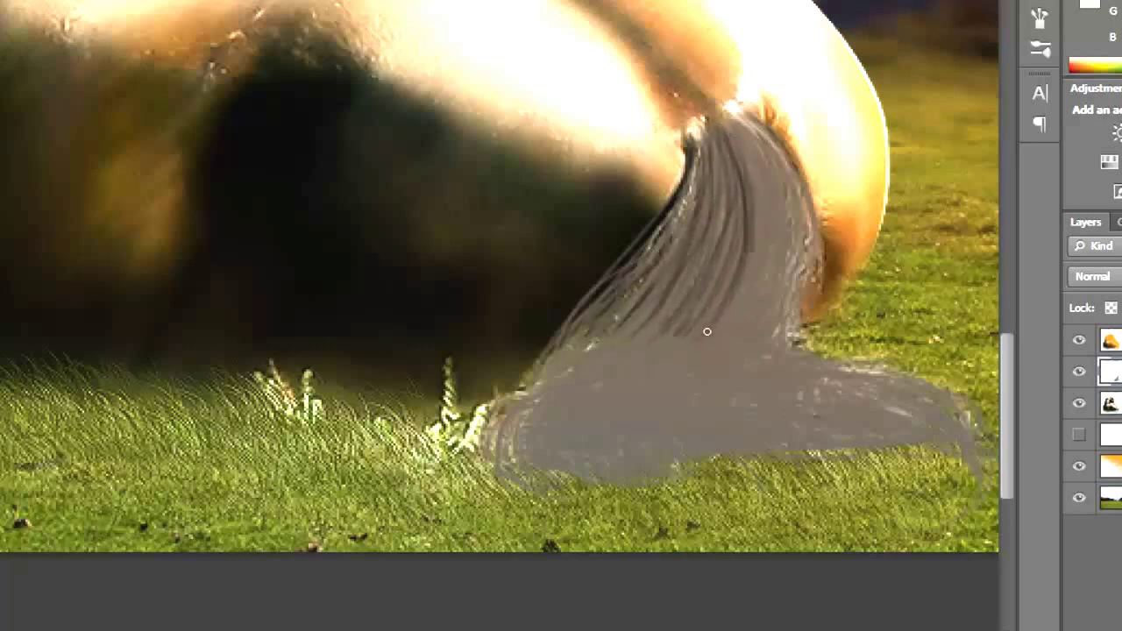
pyautogui.hotkey('ctrl', 'shift', 'z')
pyautogui.hotkey('ctrl', 'shift', 'z')
pyautogui.hotkey('ctrl', 'shift', 'z')
pyautogui.hotkey('ctrl', 'shift', 'z')
pyautogui.hotkey('ctrl', 'shift', 'z')
pyautogui.hotkey('ctrl', 'shift', 'z')
pyautogui.hotkey('ctrl', 'shift', 'z')
pyautogui.hotkey('ctrl', 'shift', 'z')
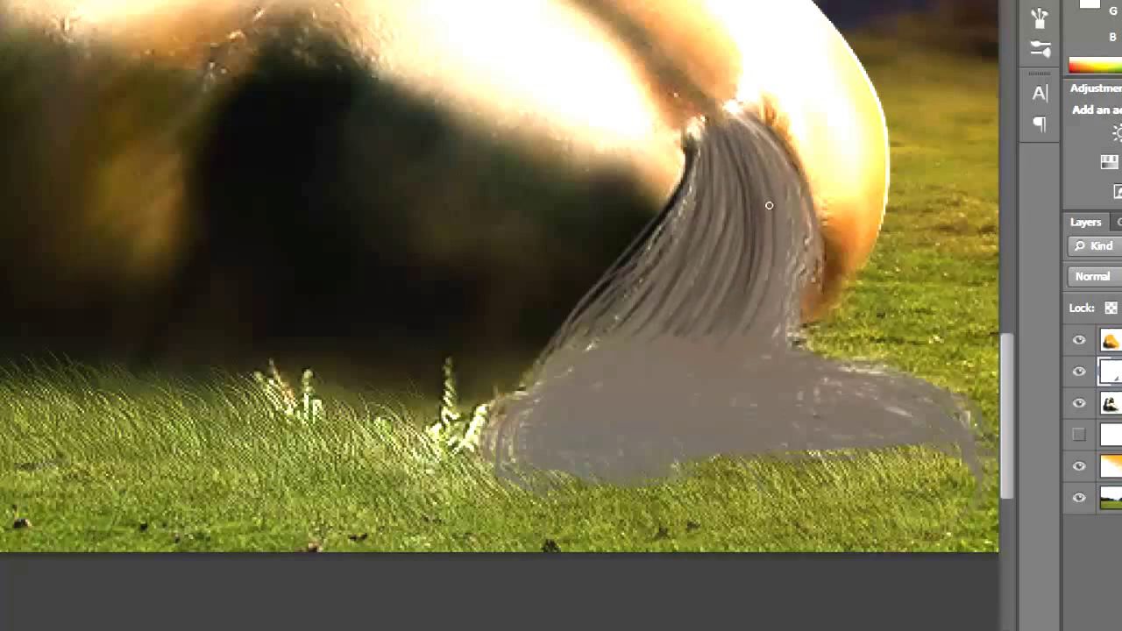
pyautogui.hotkey('ctrl', 'shift', 'z')
pyautogui.hotkey('ctrl', 'shift', 'z')
pyautogui.hotkey('ctrl', 'shift', 'z')
pyautogui.hotkey('ctrl', 'shift', 'z')
pyautogui.hotkey('ctrl', 'shift', 'z')
pyautogui.hotkey('ctrl', 'shift', 'z')
pyautogui.hotkey('ctrl', 'shift', 'z')
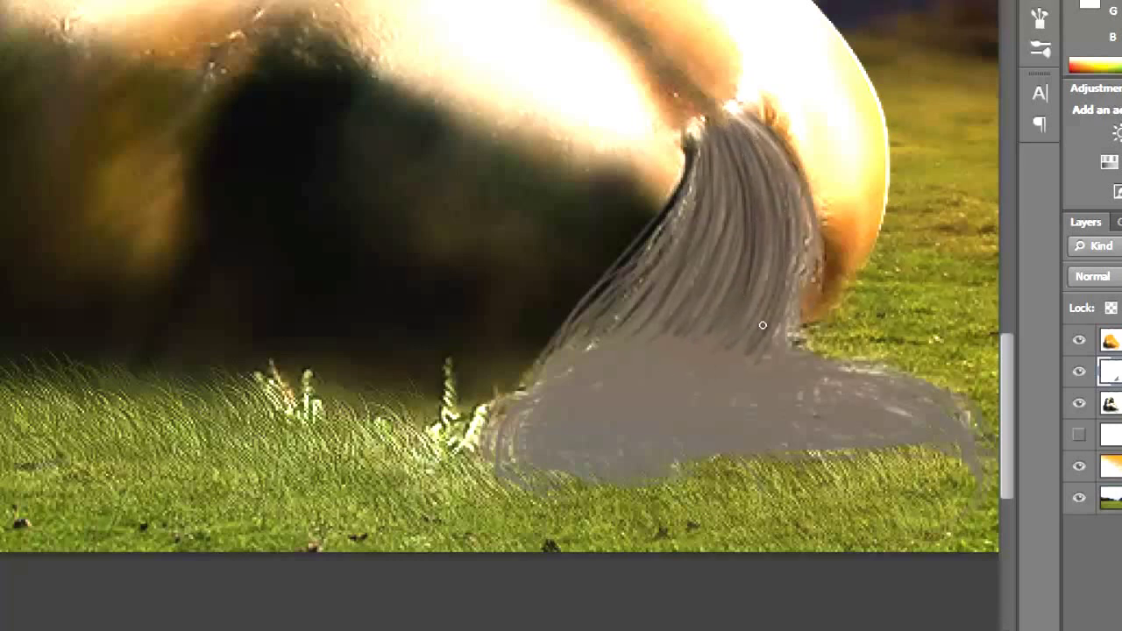
pyautogui.hotkey('ctrl', 'shift', 'z')
pyautogui.hotkey('ctrl', 'shift', 'z')
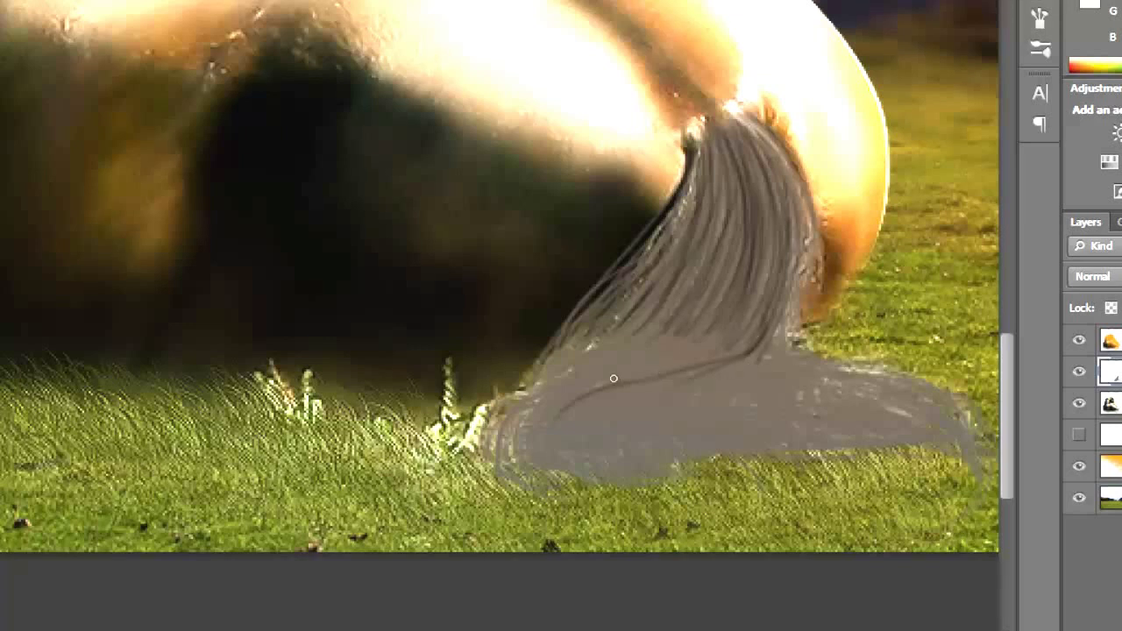
pyautogui.hotkey('ctrl', 'shift', 'z')
pyautogui.hotkey('ctrl', 'shift', 'z')
pyautogui.hotkey('ctrl', 'shift', 'z')
pyautogui.hotkey('ctrl', 'shift', 'z')
pyautogui.hotkey('ctrl', 'shift', 'z')
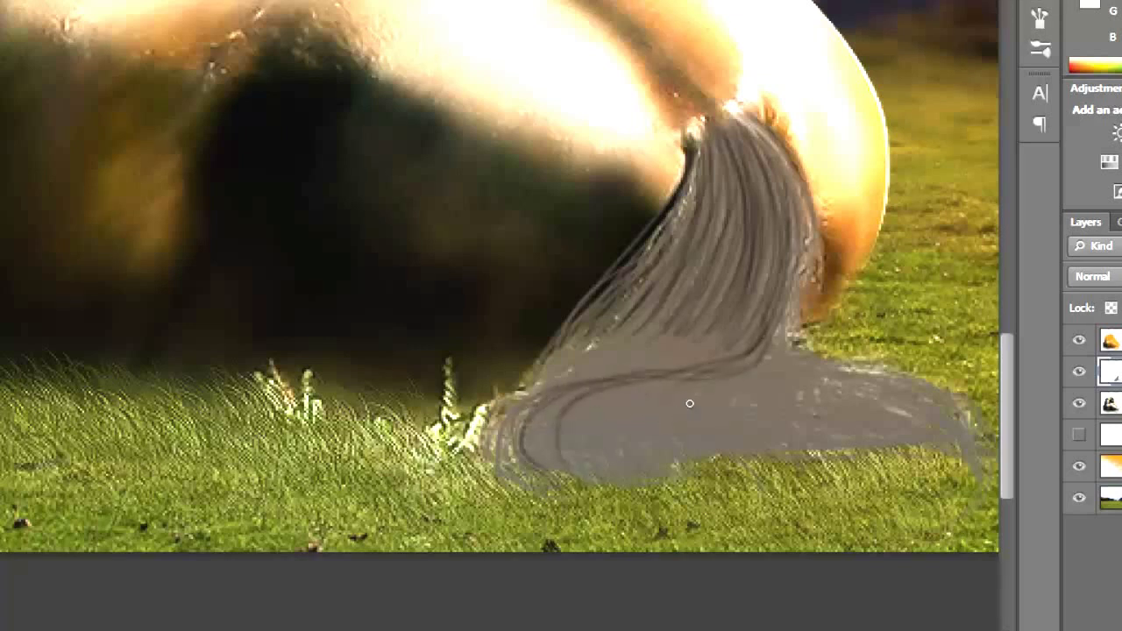
pyautogui.hotkey('ctrl', 'shift', 'z')
pyautogui.hotkey('ctrl', 'shift', 'z')
pyautogui.hotkey('ctrl', 'shift', 'z')
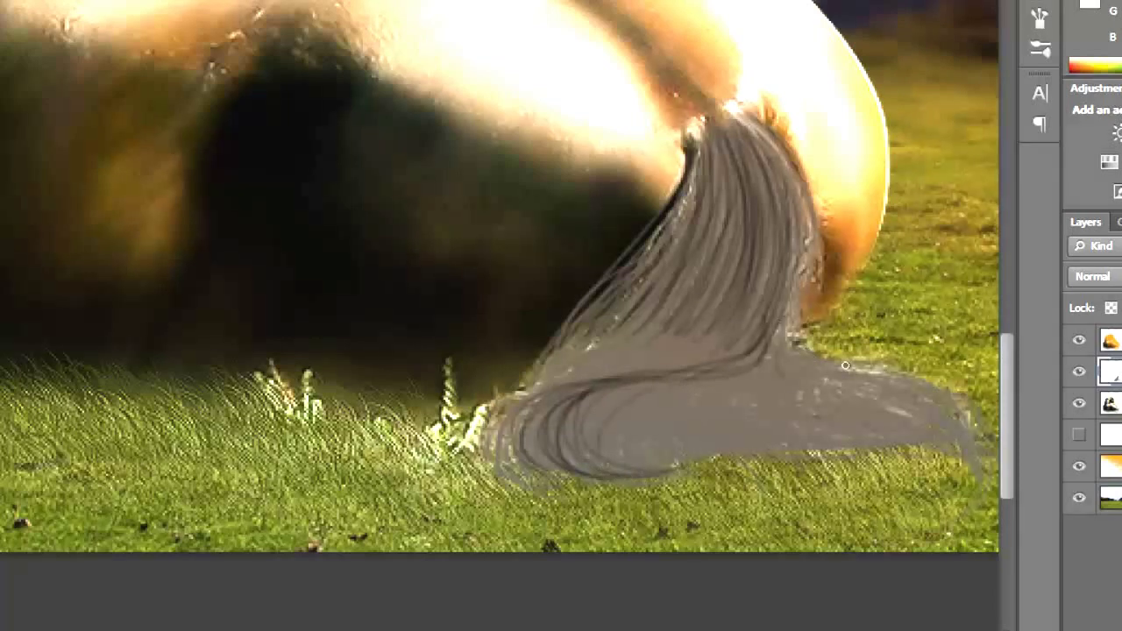
pyautogui.moveTo(915, 296); pyautogui.dragTo(613, 231)
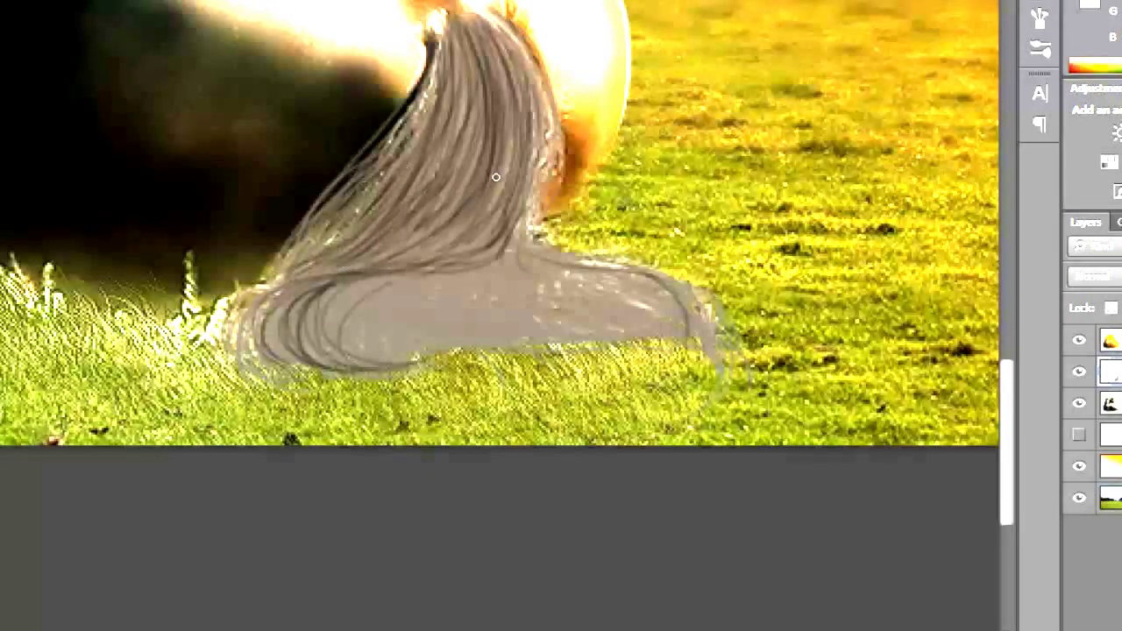
# Step: Paint grey strands along the upper tail, its right curve and the lower-left curl
pyautogui.moveTo(491, 183)
pyautogui.mouseDown()
pyautogui.moveTo(454, 219)
pyautogui.moveTo(368, 254)
pyautogui.moveTo(351, 233)
pyautogui.moveTo(326, 257)
pyautogui.moveTo(434, 172)
pyautogui.moveTo(394, 253)
pyautogui.moveTo(469, 232)
pyautogui.moveTo(489, 120)
pyautogui.mouseUp()
pyautogui.moveTo(510, 228); pyautogui.dragTo(420, 278)
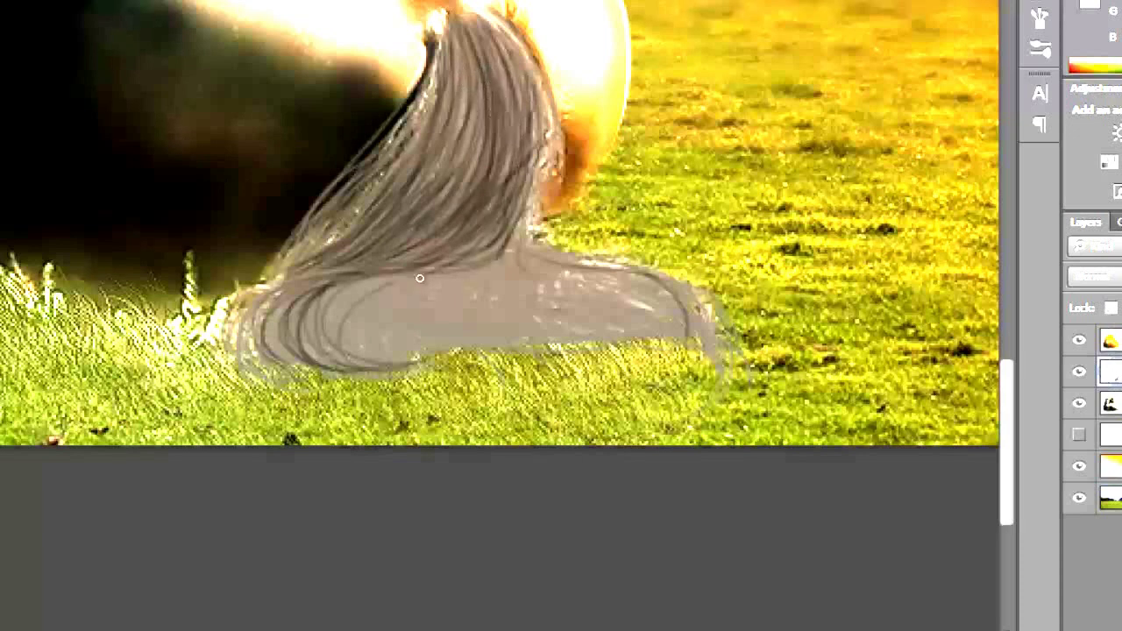
pyautogui.moveTo(343, 311)
pyautogui.mouseDown()
pyautogui.moveTo(521, 205)
pyautogui.moveTo(456, 265)
pyautogui.moveTo(393, 364)
pyautogui.moveTo(346, 357)
pyautogui.mouseUp()
pyautogui.moveTo(363, 279)
pyautogui.mouseDown()
pyautogui.moveTo(323, 365)
pyautogui.moveTo(298, 364)
pyautogui.mouseUp()
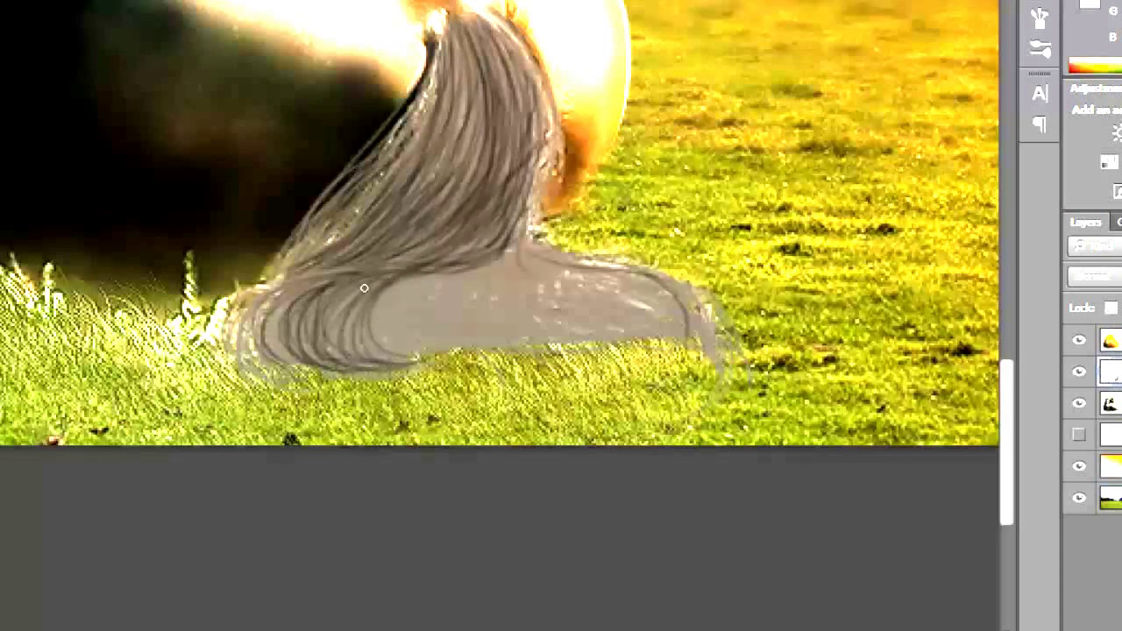
pyautogui.moveTo(316, 273)
pyautogui.mouseDown()
pyautogui.moveTo(277, 351)
pyautogui.moveTo(430, 360)
pyautogui.mouseUp()
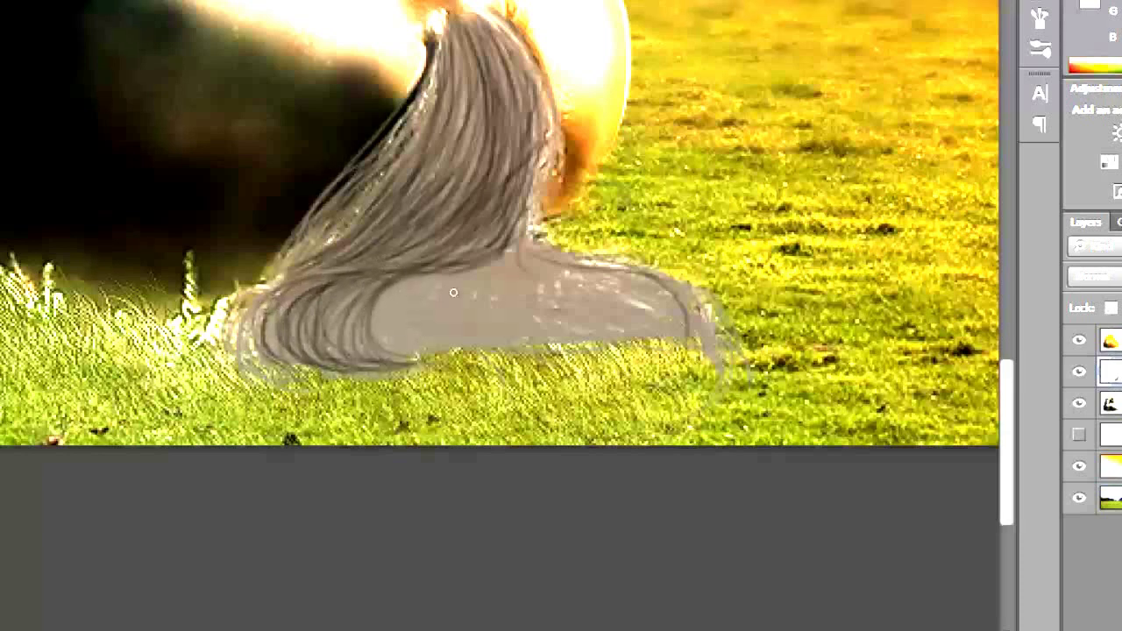
pyautogui.moveTo(377, 307); pyautogui.dragTo(605, 355)
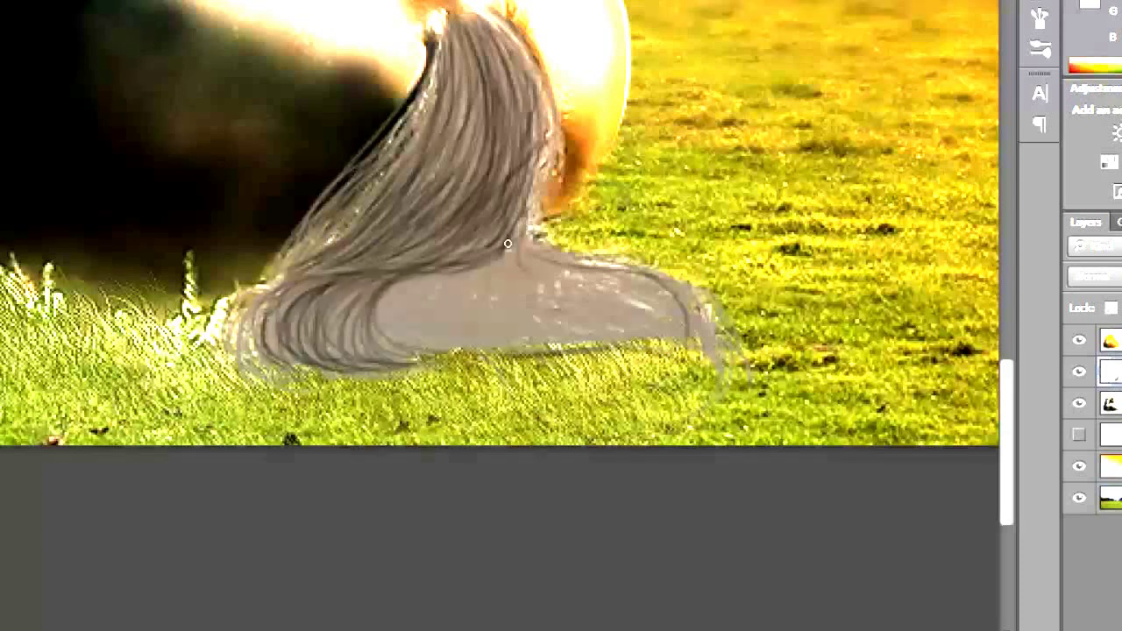
pyautogui.moveTo(507, 244); pyautogui.dragTo(552, 263)
pyautogui.moveTo(517, 219)
pyautogui.mouseDown()
pyautogui.moveTo(649, 271)
pyautogui.moveTo(706, 320)
pyautogui.mouseUp()
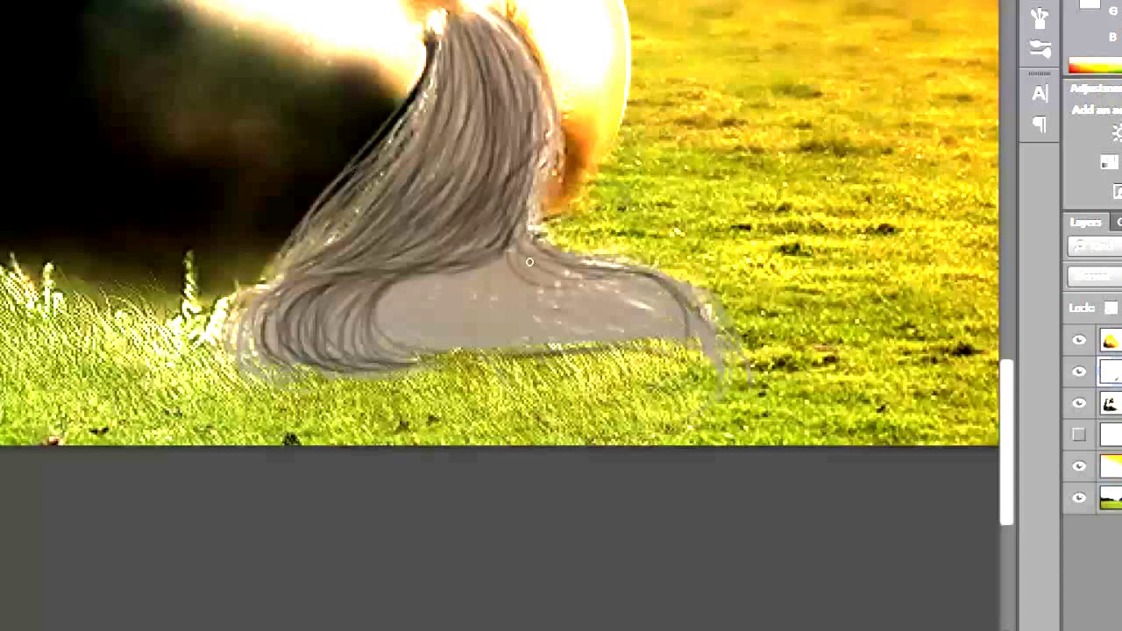
pyautogui.moveTo(529, 261); pyautogui.dragTo(658, 290)
pyautogui.moveTo(480, 263)
pyautogui.mouseDown()
pyautogui.moveTo(417, 346)
pyautogui.moveTo(423, 355)
pyautogui.mouseUp()
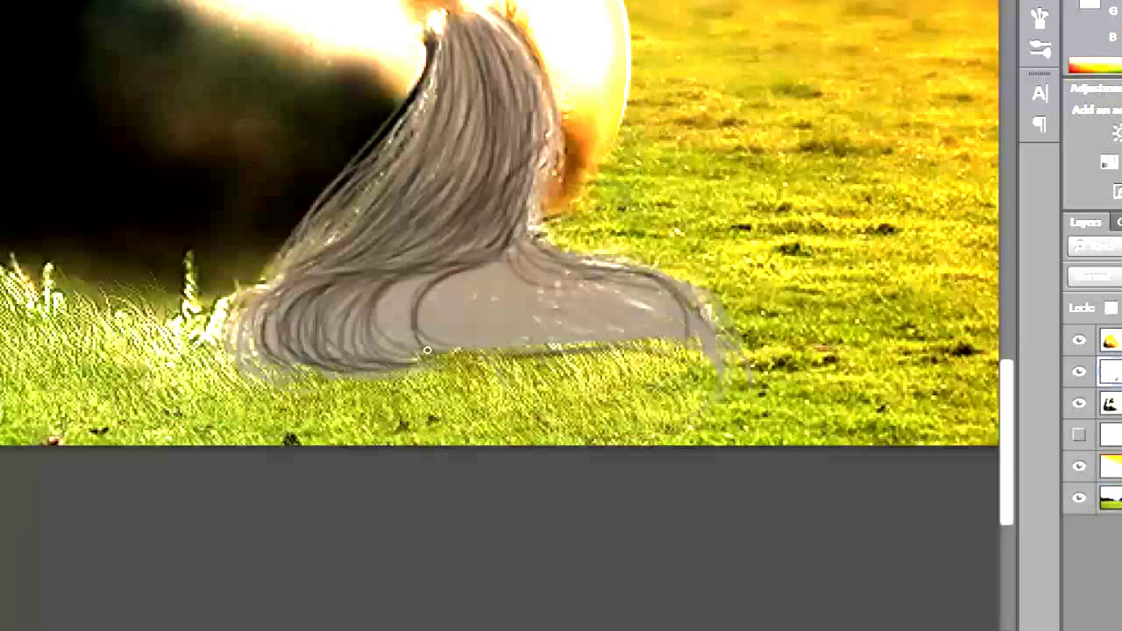
pyautogui.moveTo(445, 275)
pyautogui.mouseDown()
pyautogui.moveTo(405, 358)
pyautogui.moveTo(377, 355)
pyautogui.mouseUp()
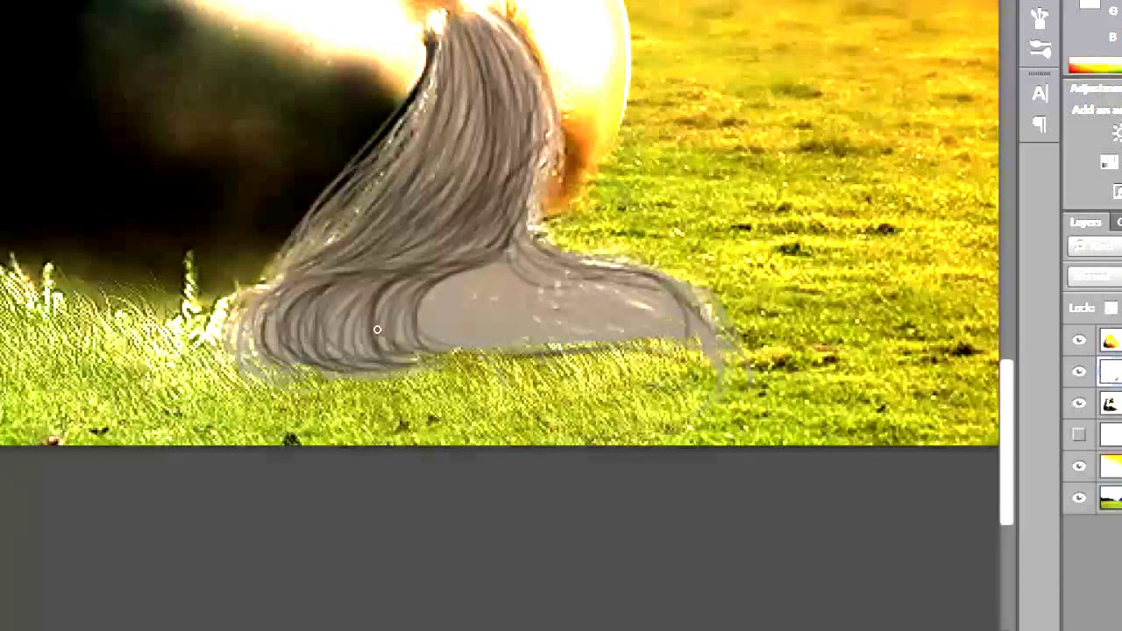
pyautogui.moveTo(438, 274); pyautogui.dragTo(403, 342)
pyautogui.moveTo(414, 293); pyautogui.dragTo(397, 344)
pyautogui.moveTo(273, 282); pyautogui.dragTo(252, 357)
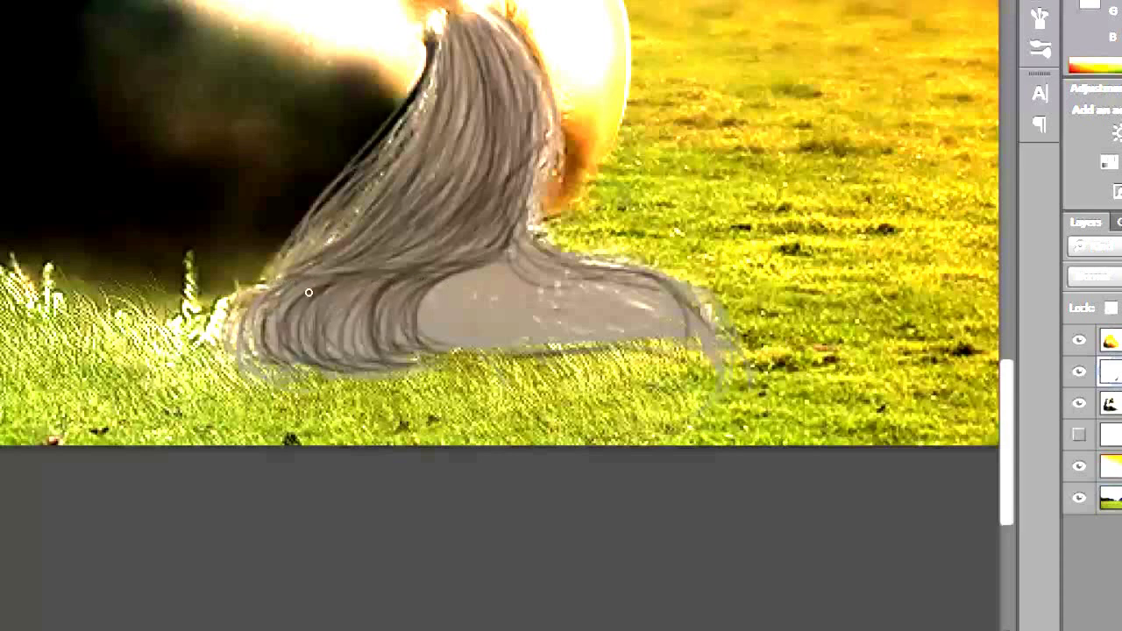
pyautogui.moveTo(306, 290); pyautogui.dragTo(279, 363)
# Step: Add strands through the tail's lower, middle and upper-left sections
pyautogui.moveTo(431, 295); pyautogui.dragTo(558, 350)
pyautogui.moveTo(474, 349); pyautogui.dragTo(692, 338)
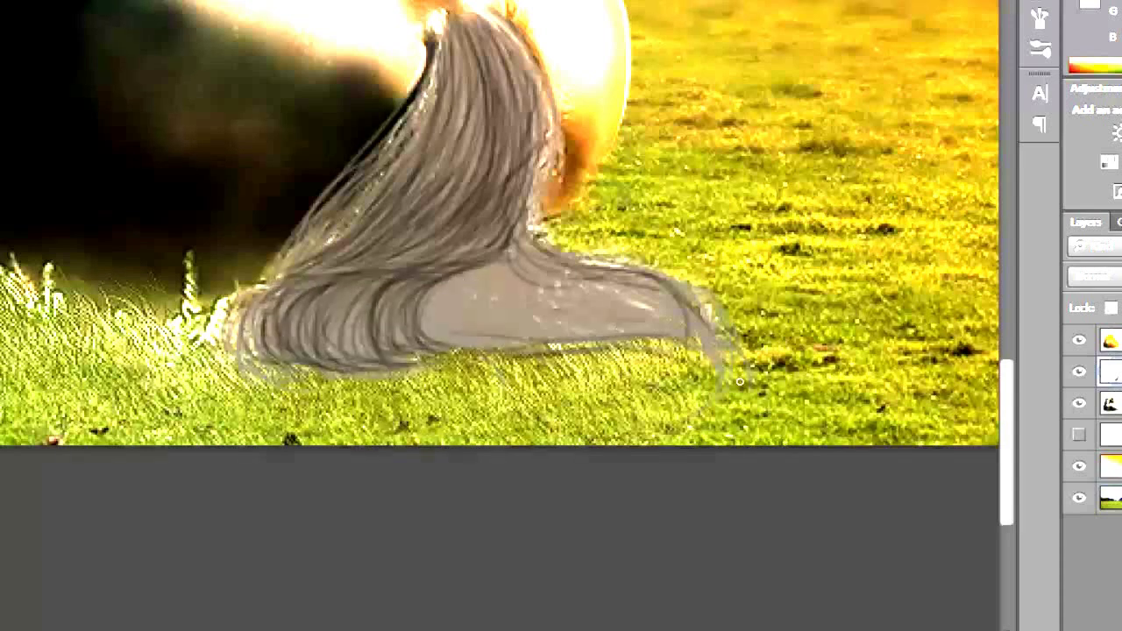
pyautogui.moveTo(570, 320); pyautogui.dragTo(746, 386)
pyautogui.moveTo(644, 303); pyautogui.dragTo(517, 322)
pyautogui.moveTo(526, 255); pyautogui.dragTo(474, 325)
pyautogui.moveTo(487, 258)
pyautogui.mouseDown()
pyautogui.moveTo(461, 355)
pyautogui.moveTo(423, 342)
pyautogui.mouseUp()
pyautogui.moveTo(451, 281); pyautogui.dragTo(557, 349)
pyautogui.moveTo(483, 267)
pyautogui.mouseDown()
pyautogui.moveTo(574, 342)
pyautogui.moveTo(557, 341)
pyautogui.mouseUp()
pyautogui.moveTo(517, 244); pyautogui.dragTo(478, 342)
pyautogui.moveTo(473, 262); pyautogui.dragTo(469, 333)
pyautogui.moveTo(493, 297); pyautogui.dragTo(467, 349)
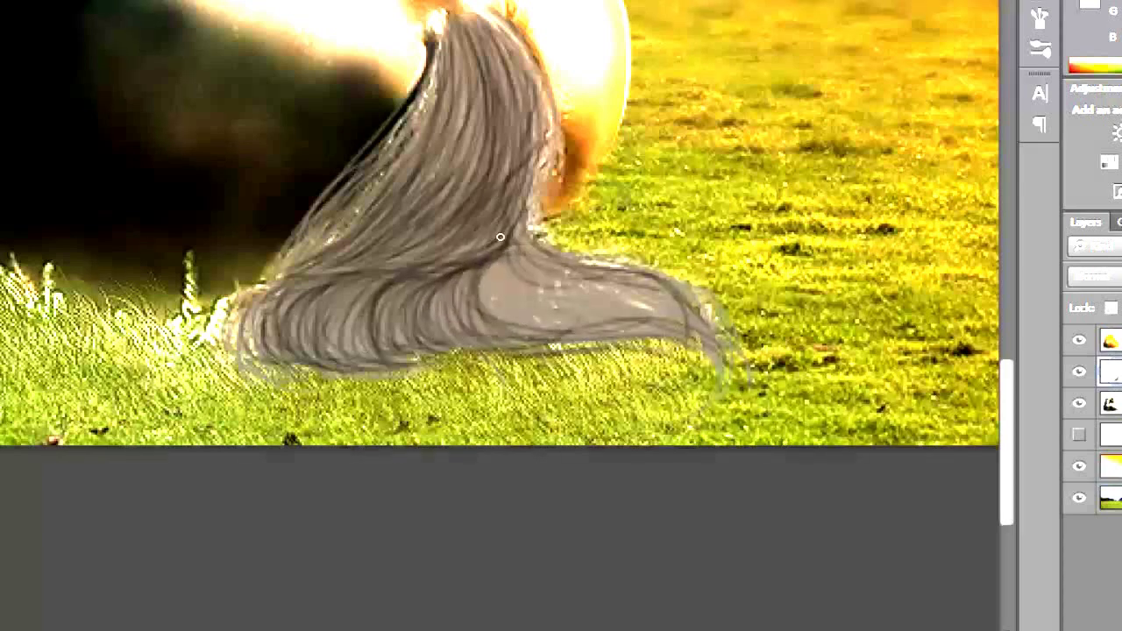
pyautogui.moveTo(348, 277); pyautogui.dragTo(313, 349)
pyautogui.moveTo(516, 189)
pyautogui.mouseDown()
pyautogui.moveTo(471, 246)
pyautogui.moveTo(421, 263)
pyautogui.mouseUp()
pyautogui.moveTo(491, 205)
pyautogui.mouseDown()
pyautogui.moveTo(378, 268)
pyautogui.moveTo(403, 257)
pyautogui.mouseUp()
pyautogui.moveTo(456, 219); pyautogui.dragTo(337, 270)
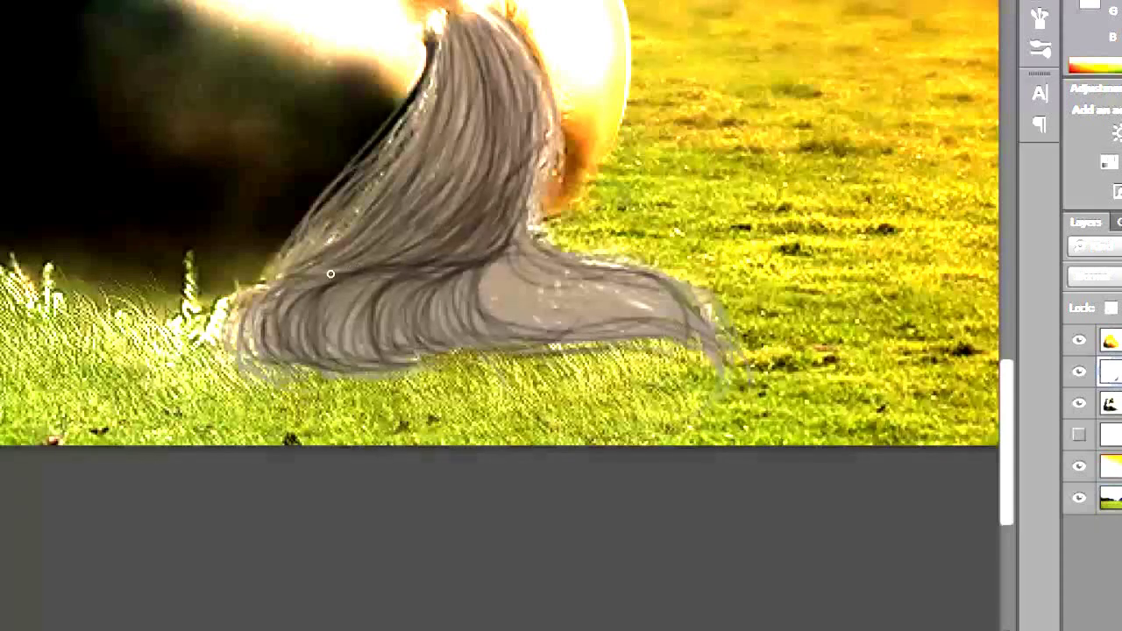
pyautogui.moveTo(426, 233); pyautogui.dragTo(315, 279)
pyautogui.moveTo(391, 234); pyautogui.dragTo(294, 267)
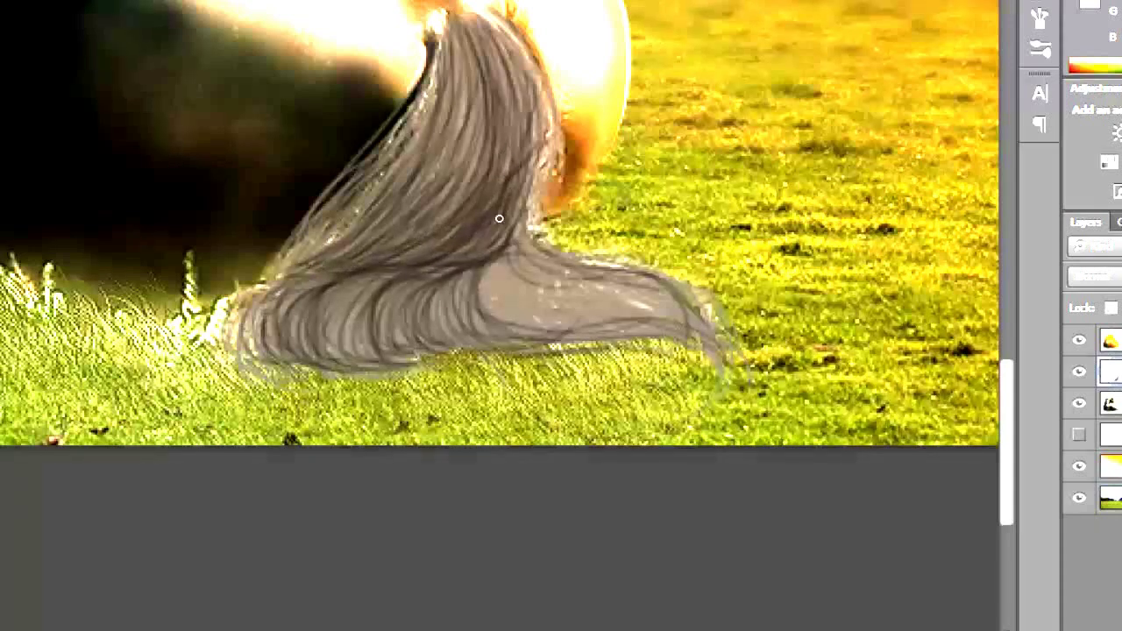
# Step: Cover the tail's light patch with darker strands across the lower and right tail
pyautogui.moveTo(542, 127)
pyautogui.mouseDown()
pyautogui.moveTo(511, 244)
pyautogui.moveTo(427, 319)
pyautogui.moveTo(525, 256)
pyautogui.moveTo(675, 312)
pyautogui.mouseUp()
pyautogui.moveTo(631, 277); pyautogui.dragTo(745, 366)
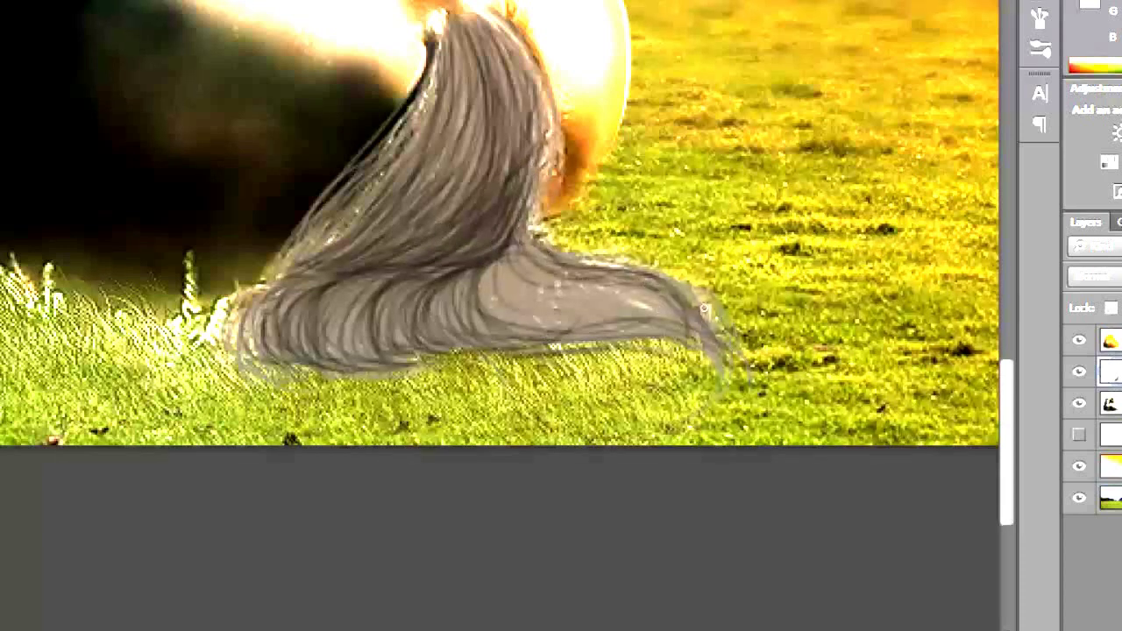
pyautogui.moveTo(672, 298); pyautogui.dragTo(737, 361)
pyautogui.moveTo(549, 298); pyautogui.dragTo(702, 342)
pyautogui.moveTo(526, 236)
pyautogui.mouseDown()
pyautogui.moveTo(586, 309)
pyautogui.moveTo(658, 307)
pyautogui.mouseUp()
pyautogui.moveTo(546, 258); pyautogui.dragTo(656, 312)
pyautogui.moveTo(605, 288); pyautogui.dragTo(712, 349)
pyautogui.moveTo(554, 283); pyautogui.dragTo(608, 291)
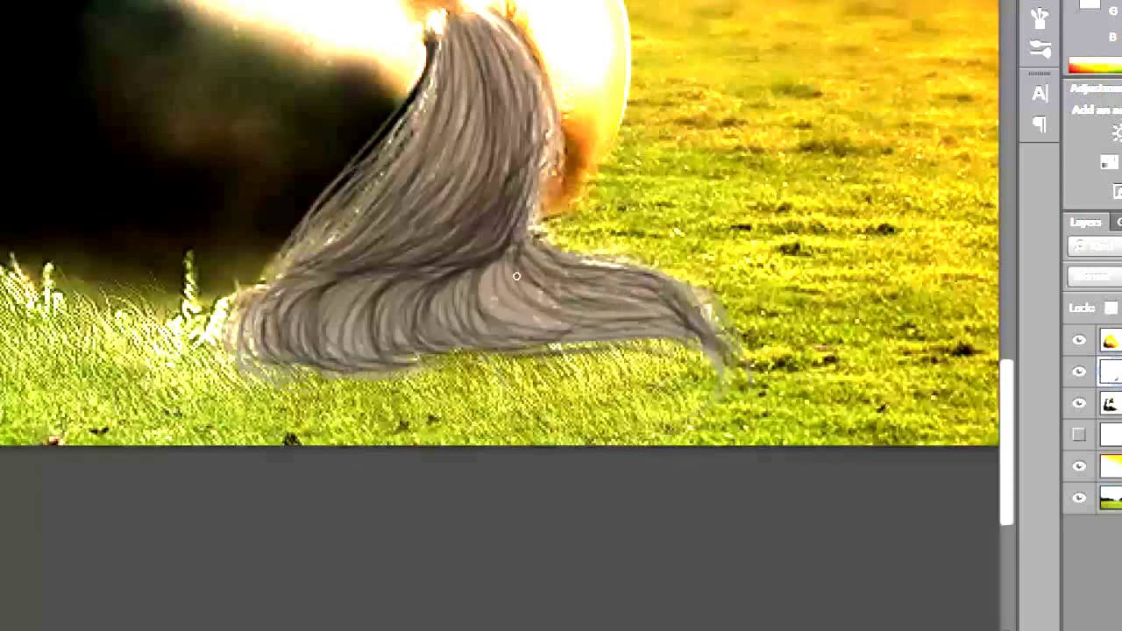
pyautogui.moveTo(500, 254)
pyautogui.mouseDown()
pyautogui.moveTo(658, 335)
pyautogui.moveTo(522, 338)
pyautogui.moveTo(693, 326)
pyautogui.mouseUp()
pyautogui.moveTo(632, 295); pyautogui.dragTo(712, 342)
pyautogui.moveTo(526, 246)
pyautogui.mouseDown()
pyautogui.moveTo(618, 311)
pyautogui.moveTo(600, 314)
pyautogui.moveTo(629, 289)
pyautogui.moveTo(696, 338)
pyautogui.mouseUp()
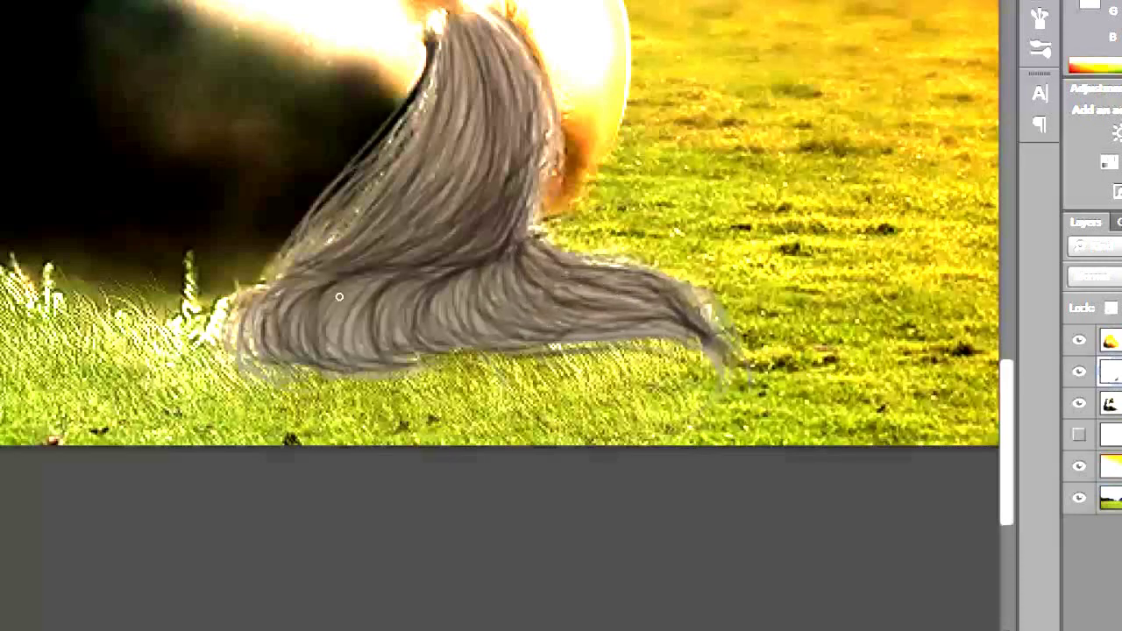
pyautogui.moveTo(339, 297)
pyautogui.mouseDown()
pyautogui.moveTo(376, 281)
pyautogui.moveTo(324, 329)
pyautogui.moveTo(342, 336)
pyautogui.mouseUp()
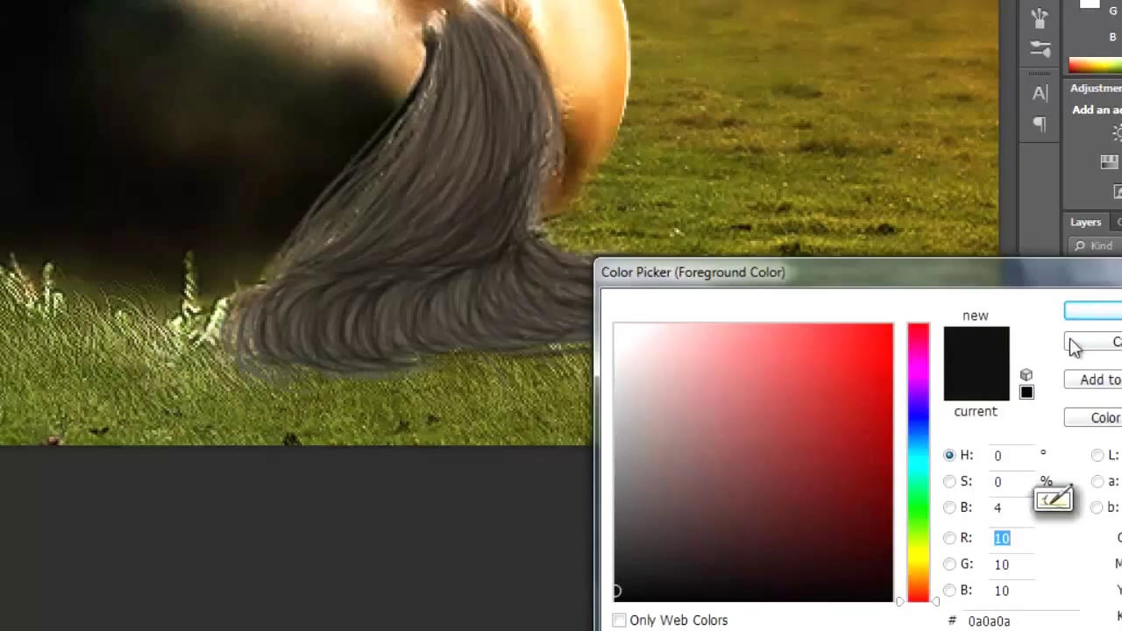
# Step: Keep the current colour and paint dark grey strands along the tail's left, middle and lower-left
pyautogui.click(1090, 308)
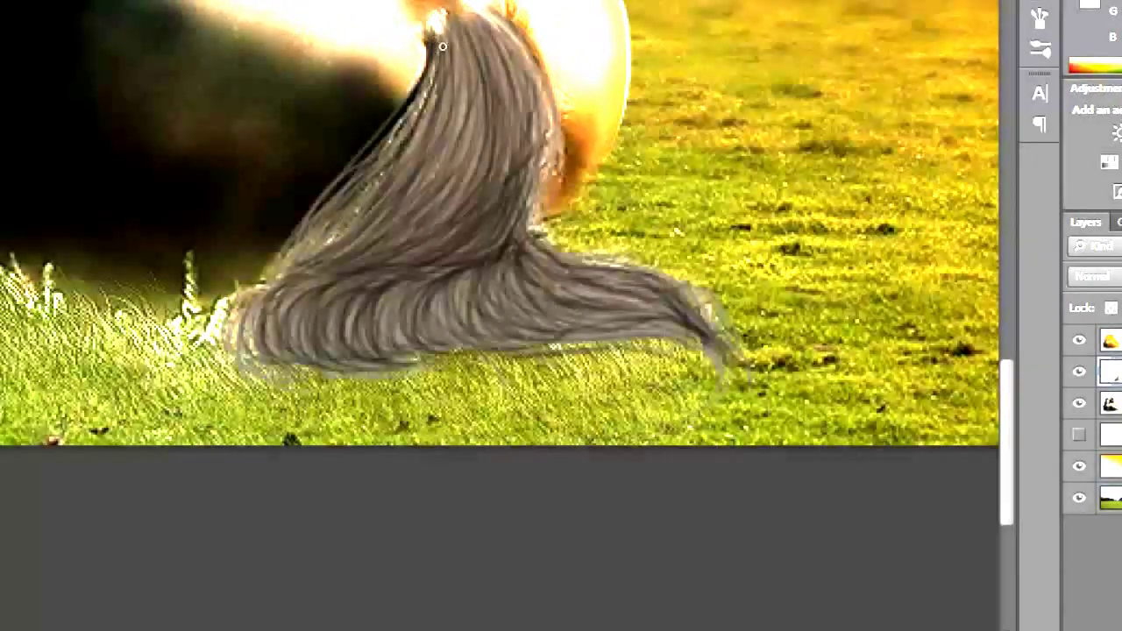
pyautogui.moveTo(443, 45)
pyautogui.mouseDown()
pyautogui.moveTo(342, 239)
pyautogui.moveTo(317, 226)
pyautogui.moveTo(329, 221)
pyautogui.mouseUp()
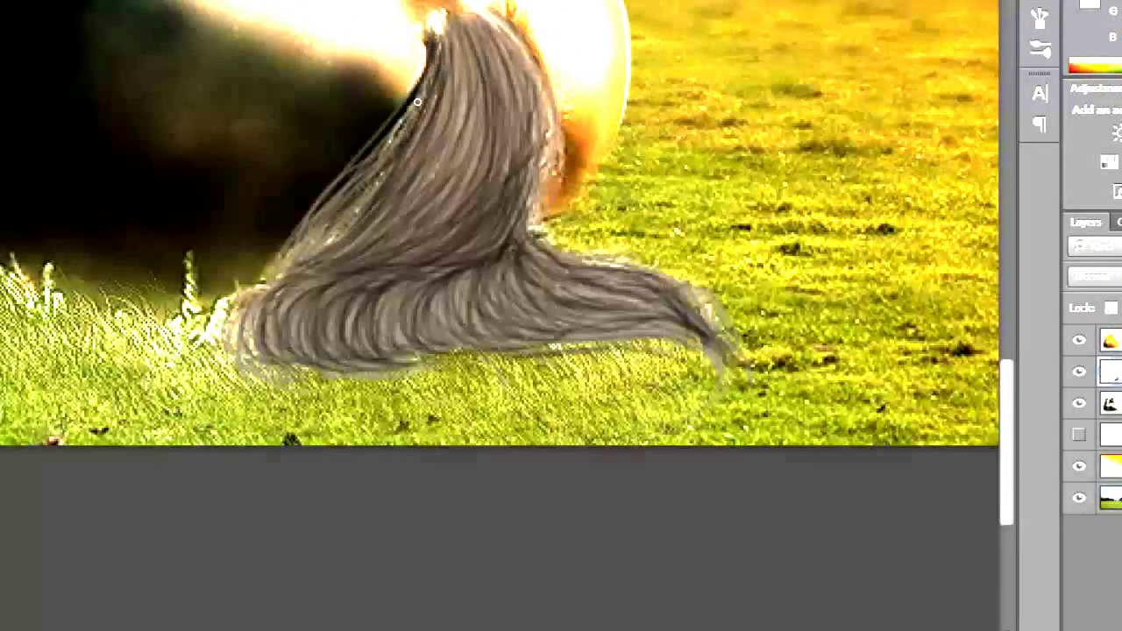
pyautogui.moveTo(429, 93); pyautogui.dragTo(314, 261)
pyautogui.moveTo(414, 117)
pyautogui.mouseDown()
pyautogui.moveTo(307, 289)
pyautogui.moveTo(355, 258)
pyautogui.mouseUp()
pyautogui.moveTo(452, 78); pyautogui.dragTo(358, 263)
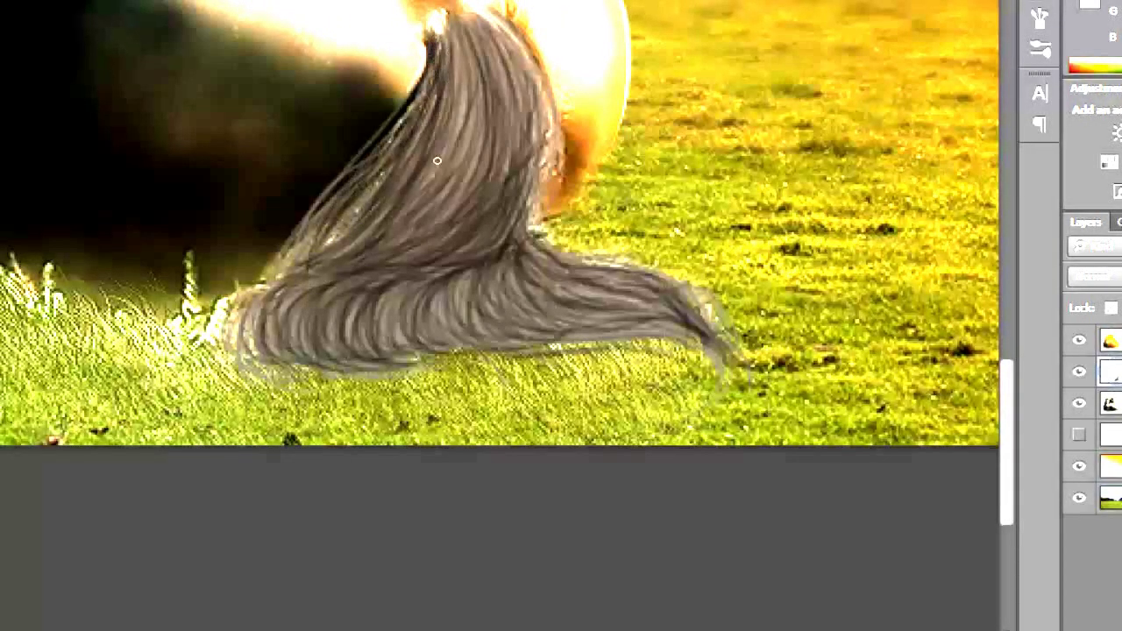
pyautogui.moveTo(434, 158)
pyautogui.mouseDown()
pyautogui.moveTo(289, 307)
pyautogui.moveTo(366, 274)
pyautogui.mouseUp()
pyautogui.moveTo(443, 191); pyautogui.dragTo(386, 259)
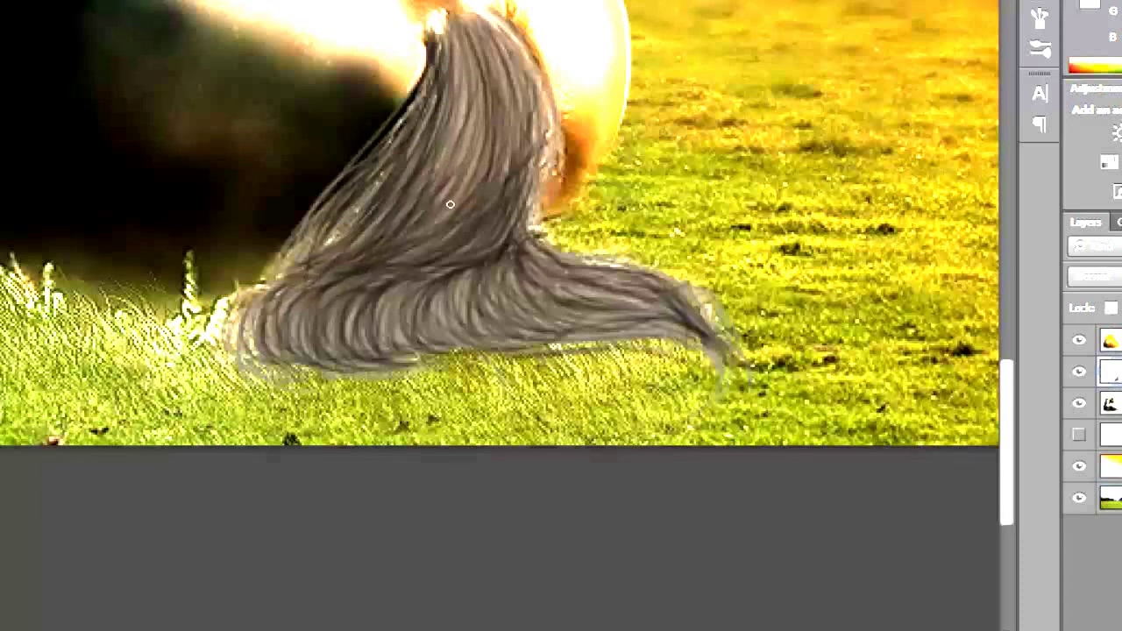
pyautogui.moveTo(473, 182); pyautogui.dragTo(404, 263)
pyautogui.moveTo(493, 165)
pyautogui.mouseDown()
pyautogui.moveTo(425, 271)
pyautogui.moveTo(460, 256)
pyautogui.mouseUp()
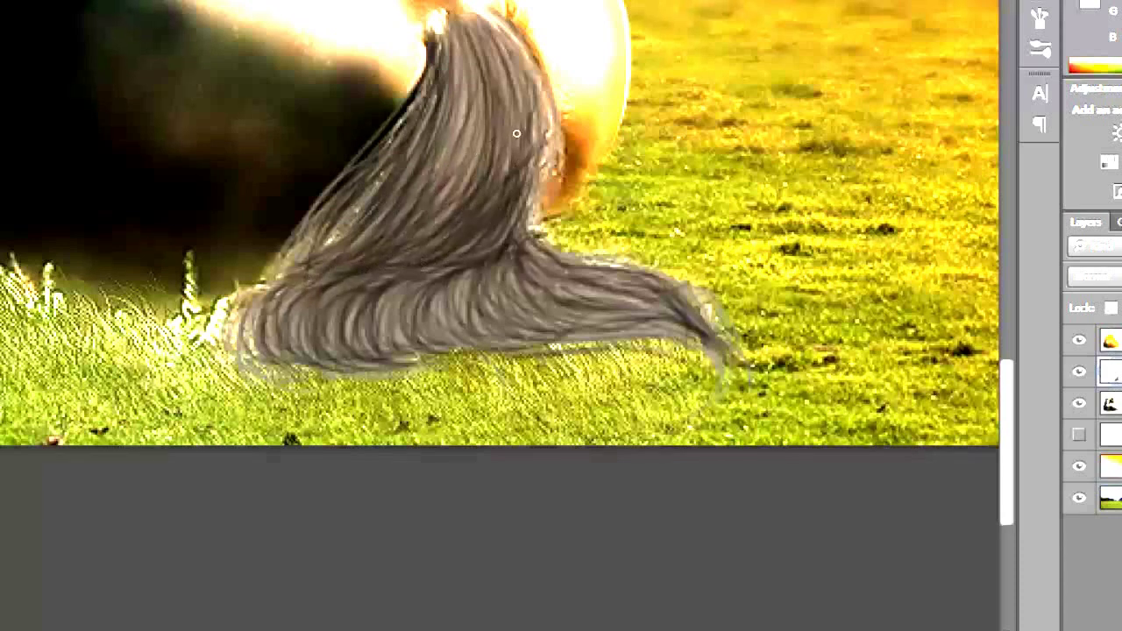
pyautogui.moveTo(531, 82); pyautogui.dragTo(536, 204)
pyautogui.moveTo(383, 277)
pyautogui.mouseDown()
pyautogui.moveTo(320, 355)
pyautogui.moveTo(307, 346)
pyautogui.mouseUp()
pyautogui.moveTo(329, 282)
pyautogui.mouseDown()
pyautogui.moveTo(276, 357)
pyautogui.moveTo(259, 355)
pyautogui.mouseUp()
pyautogui.moveTo(293, 272); pyautogui.dragTo(230, 359)
pyautogui.moveTo(308, 276); pyautogui.dragTo(282, 347)
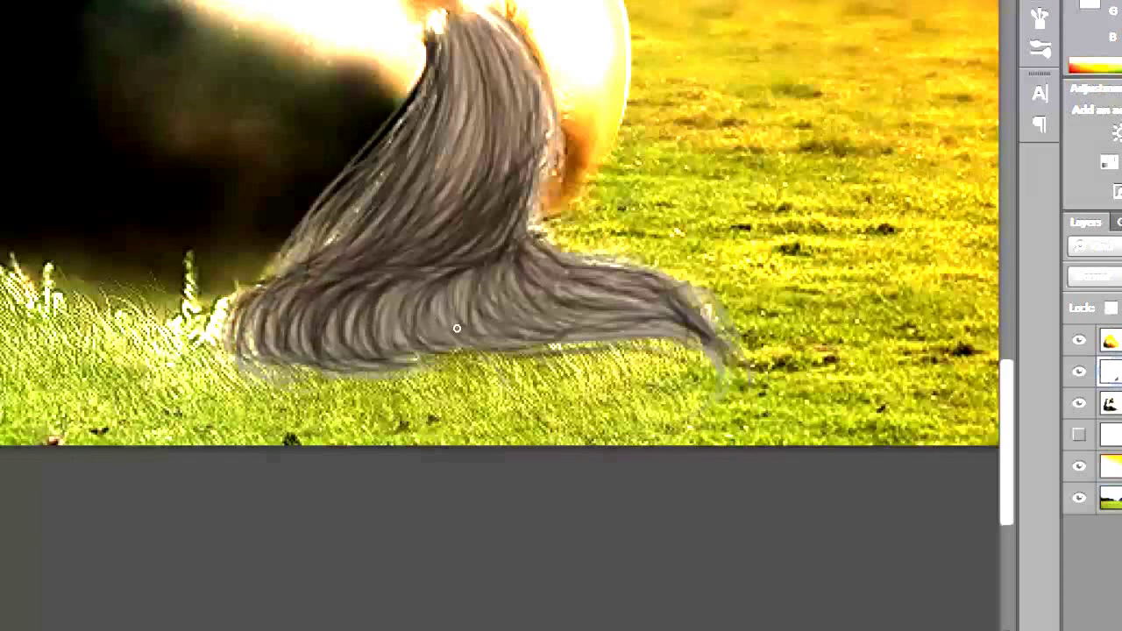
# Step: Darken the tail's bottom edge, tip and middle with more dark strands
pyautogui.moveTo(451, 283)
pyautogui.mouseDown()
pyautogui.moveTo(435, 337)
pyautogui.moveTo(515, 354)
pyautogui.mouseUp()
pyautogui.moveTo(594, 358); pyautogui.dragTo(435, 365)
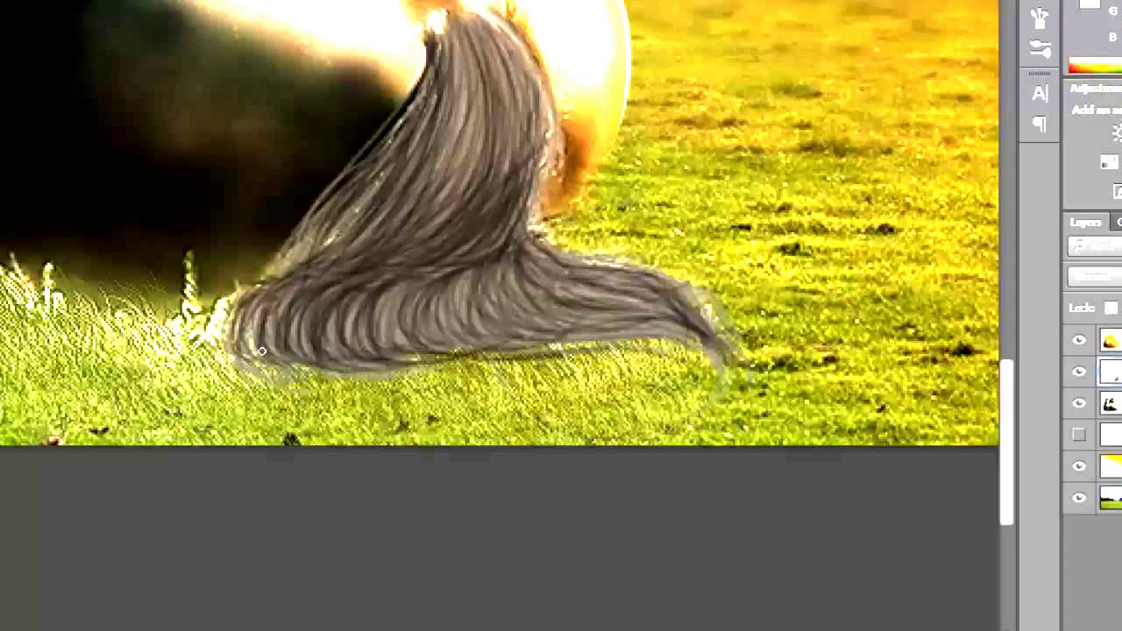
pyautogui.moveTo(255, 360)
pyautogui.mouseDown()
pyautogui.moveTo(473, 373)
pyautogui.moveTo(384, 351)
pyautogui.moveTo(443, 368)
pyautogui.moveTo(630, 342)
pyautogui.mouseUp()
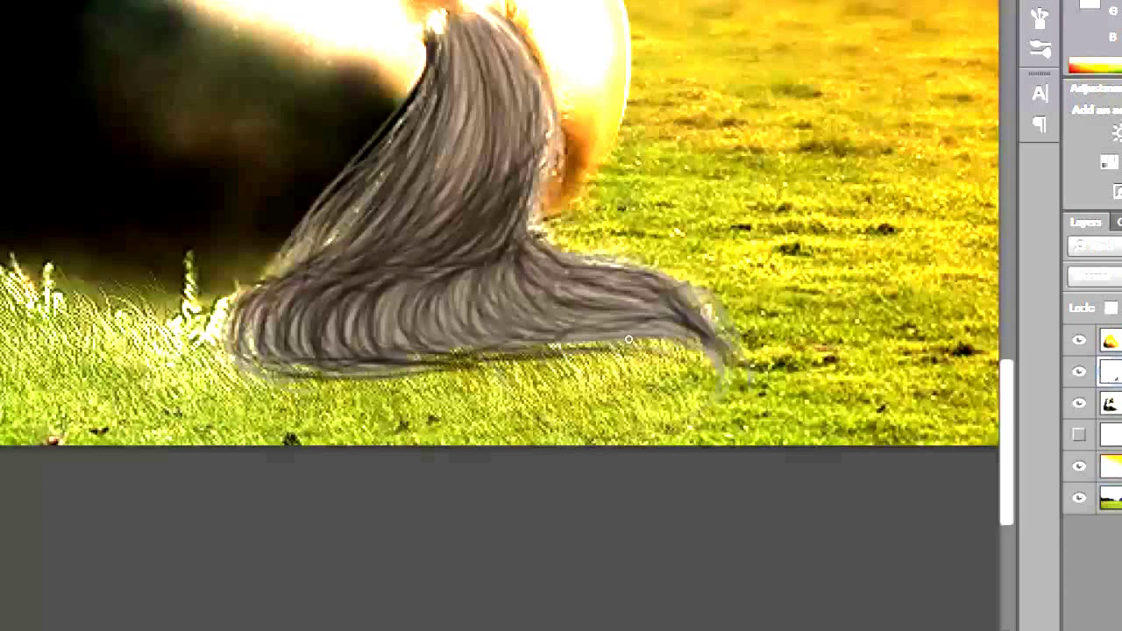
pyautogui.moveTo(469, 368); pyautogui.dragTo(675, 321)
pyautogui.moveTo(553, 343); pyautogui.dragTo(688, 400)
pyautogui.moveTo(610, 346); pyautogui.dragTo(737, 368)
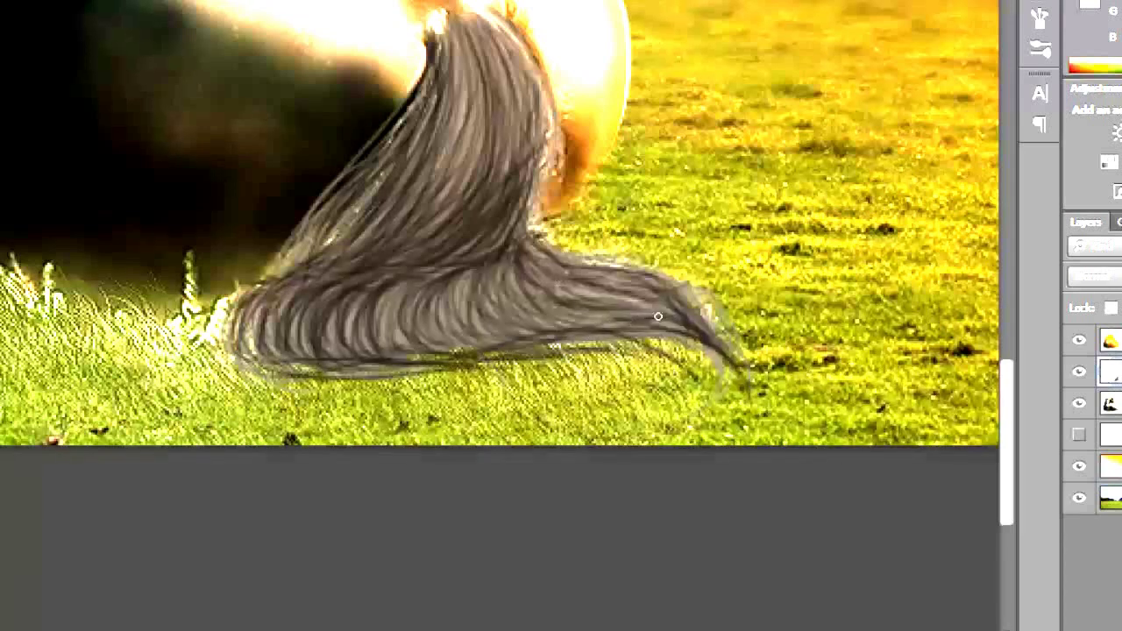
pyautogui.moveTo(659, 317); pyautogui.dragTo(741, 379)
pyautogui.moveTo(627, 276); pyautogui.dragTo(728, 344)
pyautogui.moveTo(465, 282); pyautogui.dragTo(491, 333)
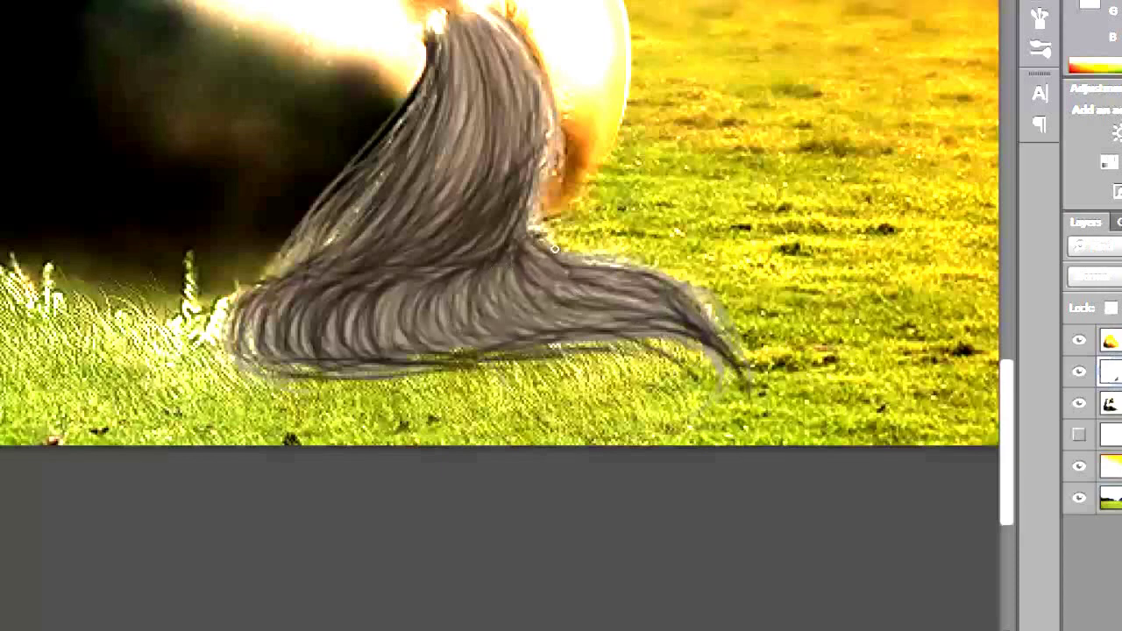
pyautogui.moveTo(527, 264); pyautogui.dragTo(586, 318)
pyautogui.moveTo(512, 259)
pyautogui.mouseDown()
pyautogui.moveTo(536, 163)
pyautogui.moveTo(526, 201)
pyautogui.mouseUp()
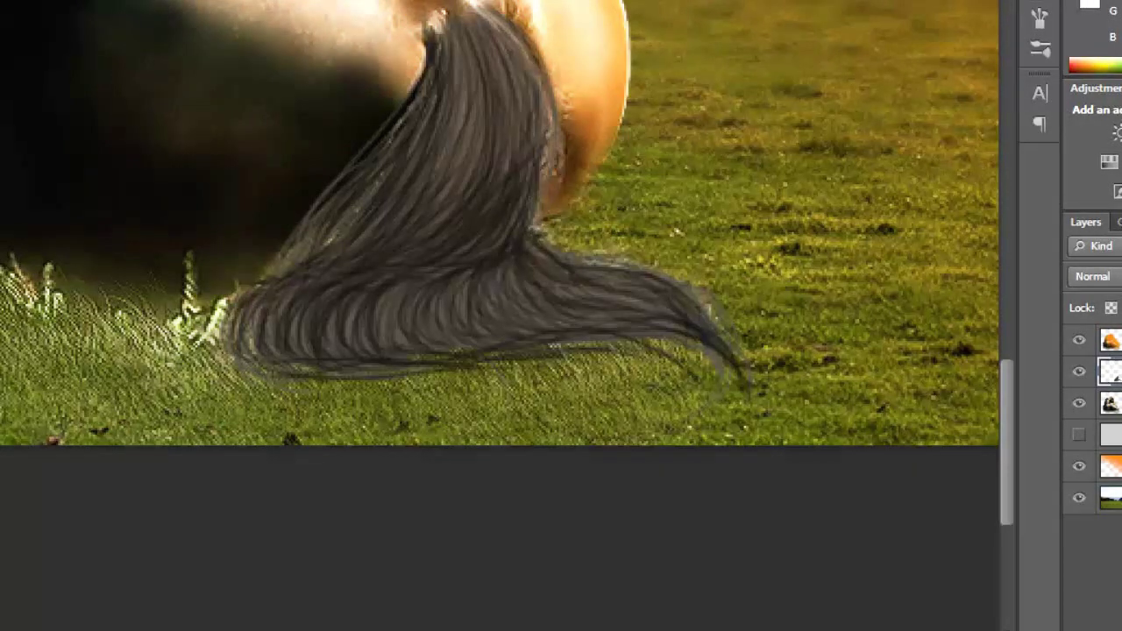
# Step: Switch to light grey 173,173,173 and paint light strands down the upper and middle tail
pyautogui.click(617, 409)
pyautogui.click(1090, 307)
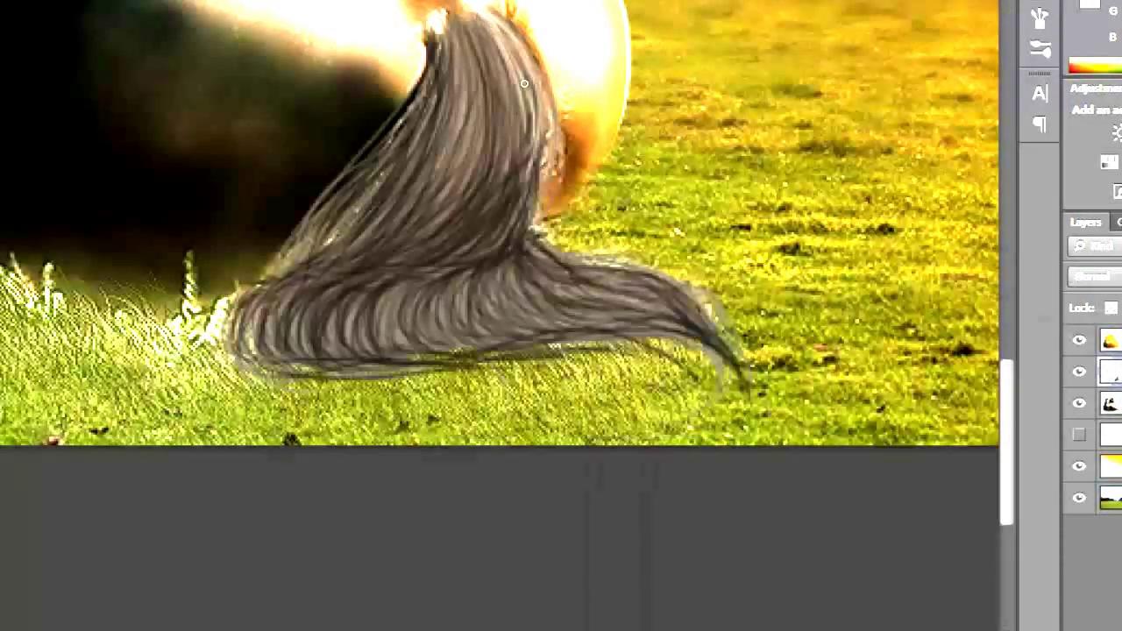
pyautogui.moveTo(523, 84); pyautogui.dragTo(515, 210)
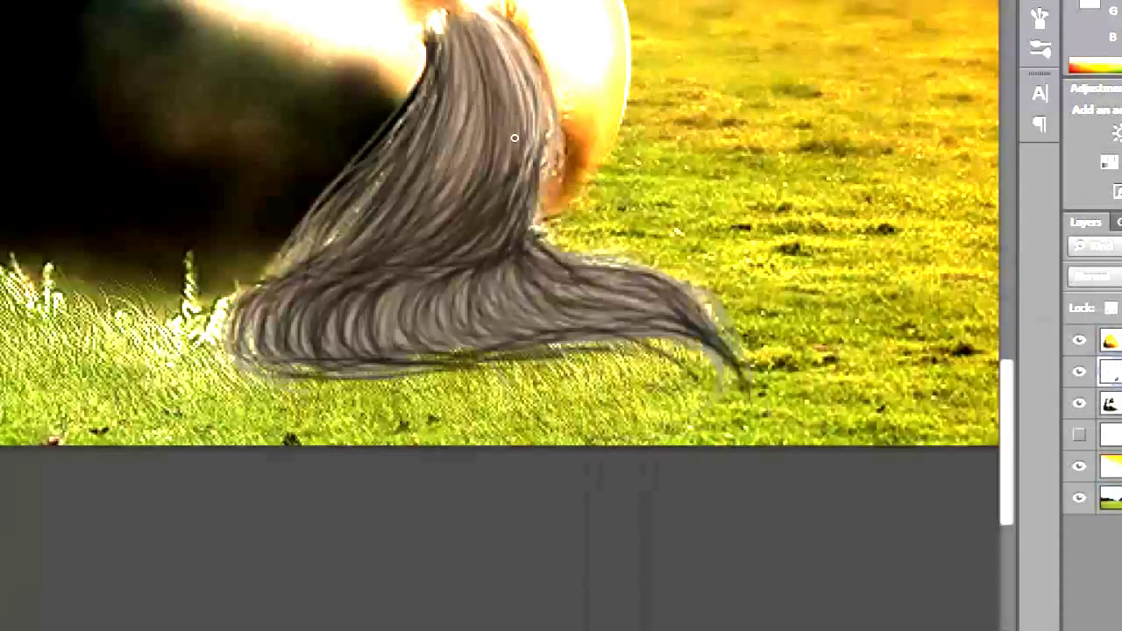
pyautogui.moveTo(473, 12); pyautogui.dragTo(502, 175)
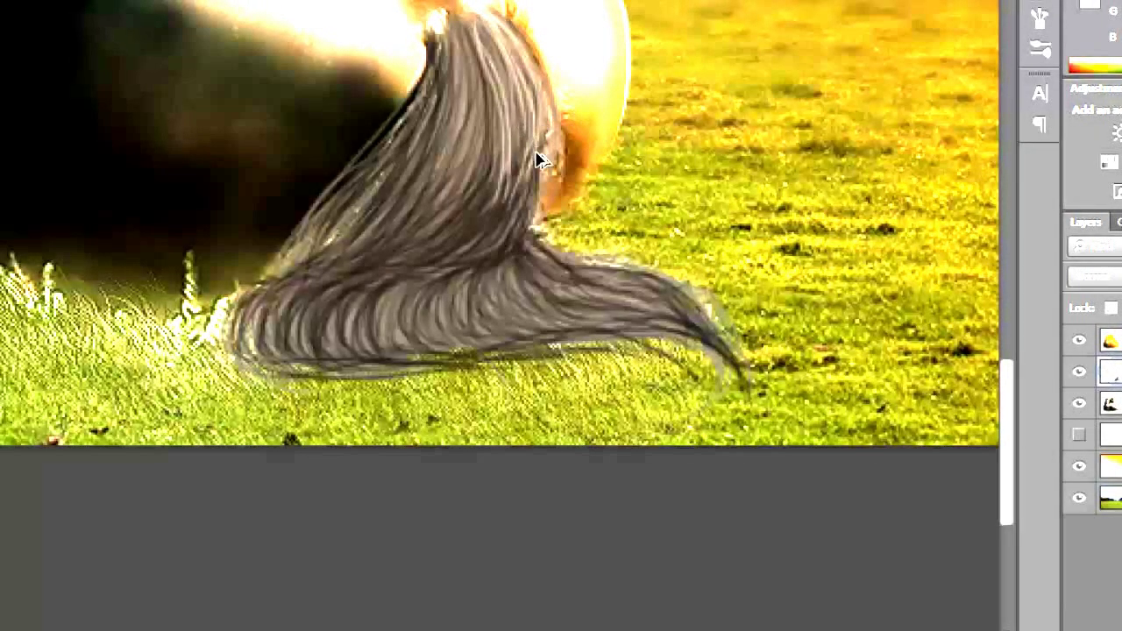
pyautogui.moveTo(480, 30); pyautogui.dragTo(504, 202)
pyautogui.moveTo(476, 20)
pyautogui.mouseDown()
pyautogui.moveTo(500, 207)
pyautogui.moveTo(512, 191)
pyautogui.moveTo(467, 195)
pyautogui.mouseUp()
pyautogui.moveTo(478, 43)
pyautogui.mouseDown()
pyautogui.moveTo(451, 212)
pyautogui.moveTo(405, 233)
pyautogui.mouseUp()
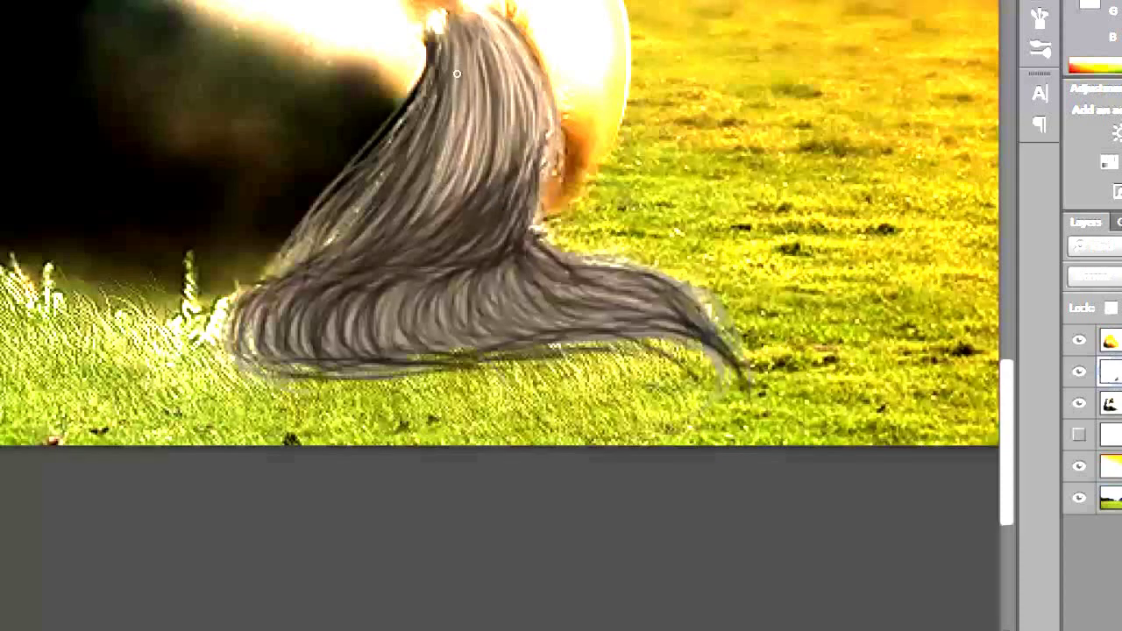
pyautogui.moveTo(457, 74); pyautogui.dragTo(417, 193)
pyautogui.moveTo(525, 151)
pyautogui.mouseDown()
pyautogui.moveTo(481, 247)
pyautogui.moveTo(454, 257)
pyautogui.moveTo(467, 209)
pyautogui.mouseUp()
pyautogui.moveTo(474, 190); pyautogui.dragTo(412, 271)
pyautogui.moveTo(530, 86); pyautogui.dragTo(512, 185)
pyautogui.moveTo(530, 37); pyautogui.dragTo(504, 215)
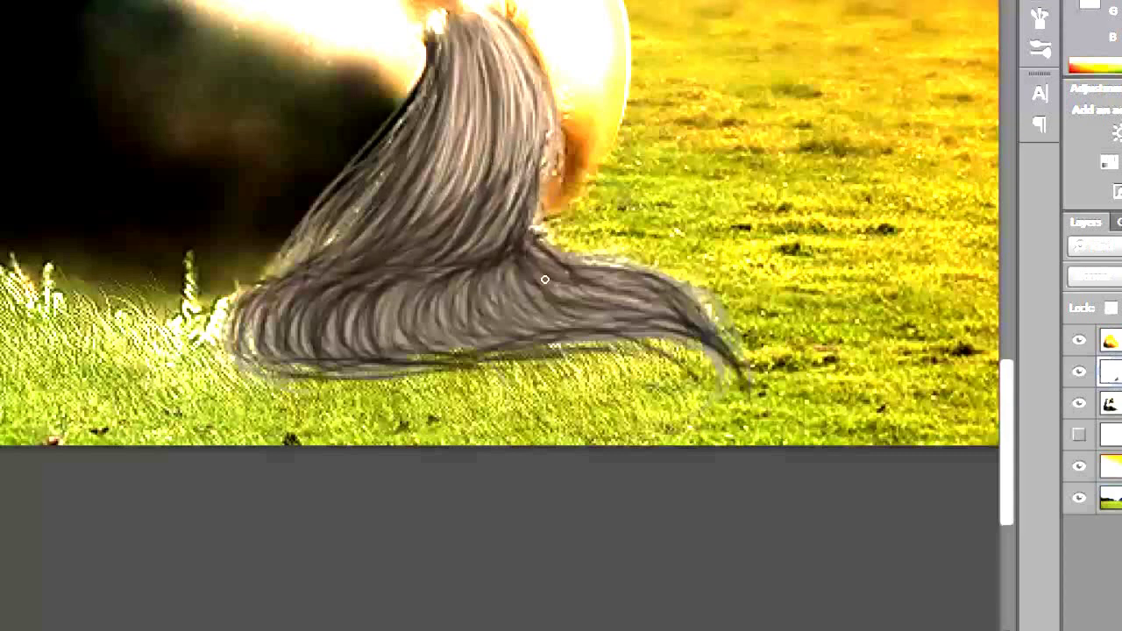
pyautogui.moveTo(493, 276); pyautogui.dragTo(484, 323)
pyautogui.moveTo(503, 268); pyautogui.dragTo(432, 333)
pyautogui.moveTo(460, 279); pyautogui.dragTo(428, 342)
# Step: Add light strands across the lower and right tail, then create a new empty layer
pyautogui.moveTo(443, 277)
pyautogui.mouseDown()
pyautogui.moveTo(464, 341)
pyautogui.moveTo(451, 329)
pyautogui.mouseUp()
pyautogui.moveTo(495, 265)
pyautogui.mouseDown()
pyautogui.moveTo(474, 323)
pyautogui.moveTo(513, 303)
pyautogui.moveTo(483, 278)
pyautogui.mouseUp()
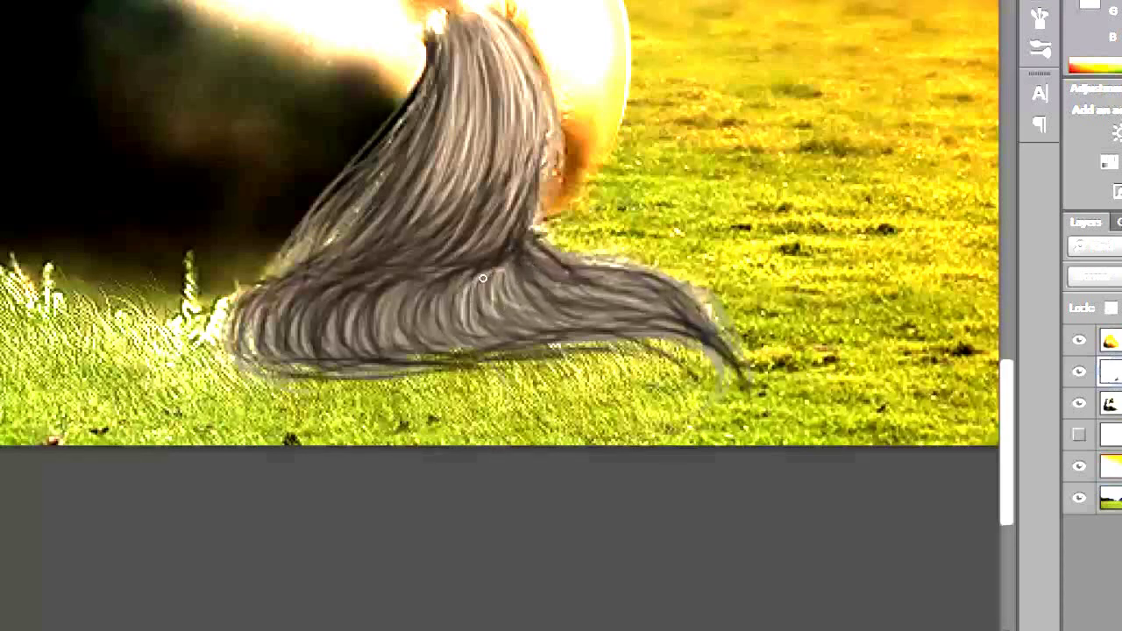
pyautogui.moveTo(446, 317); pyautogui.dragTo(435, 277)
pyautogui.moveTo(432, 337)
pyautogui.mouseDown()
pyautogui.moveTo(421, 275)
pyautogui.moveTo(405, 276)
pyautogui.moveTo(400, 332)
pyautogui.moveTo(386, 281)
pyautogui.mouseUp()
pyautogui.moveTo(330, 354)
pyautogui.mouseDown()
pyautogui.moveTo(355, 286)
pyautogui.moveTo(328, 282)
pyautogui.mouseUp()
pyautogui.moveTo(561, 315); pyautogui.dragTo(515, 252)
pyautogui.moveTo(596, 321); pyautogui.dragTo(551, 265)
pyautogui.moveTo(644, 321); pyautogui.dragTo(547, 268)
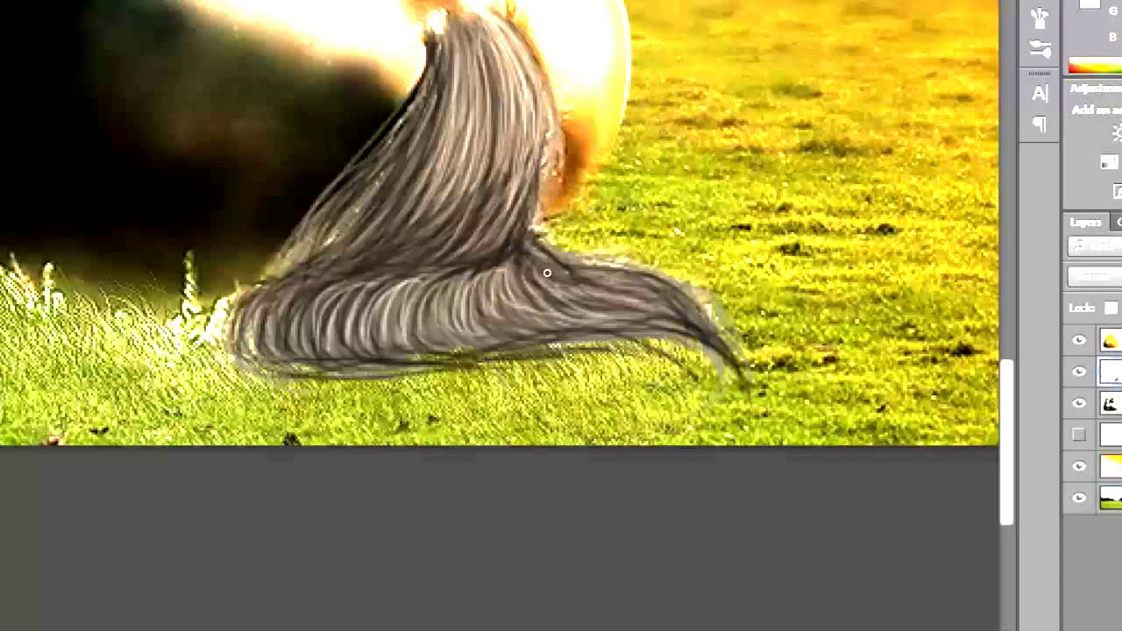
pyautogui.moveTo(684, 318)
pyautogui.mouseDown()
pyautogui.moveTo(551, 249)
pyautogui.moveTo(566, 269)
pyautogui.mouseUp()
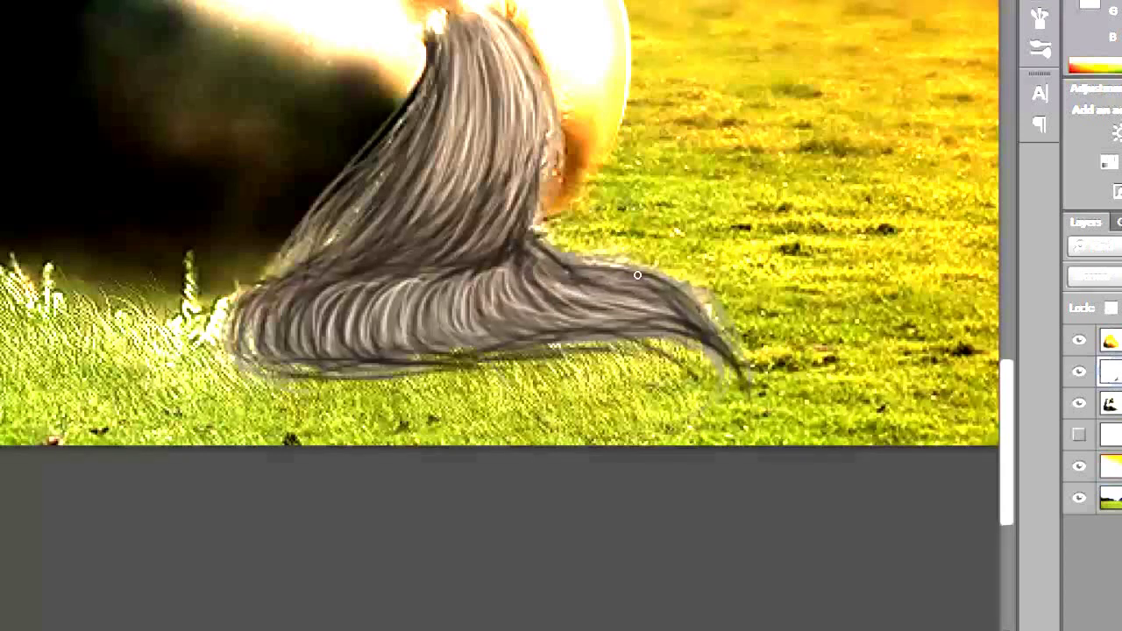
pyautogui.moveTo(640, 298); pyautogui.dragTo(565, 267)
pyautogui.moveTo(680, 291); pyautogui.dragTo(563, 261)
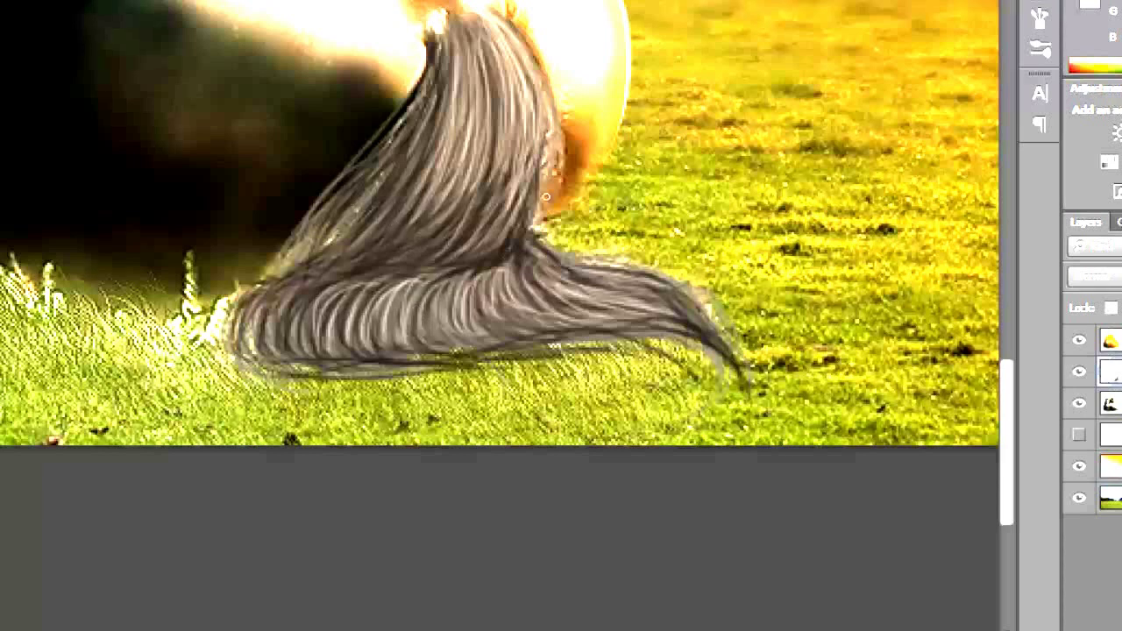
pyautogui.hotkey('ctrl', 'shift', 'alt', 'n')
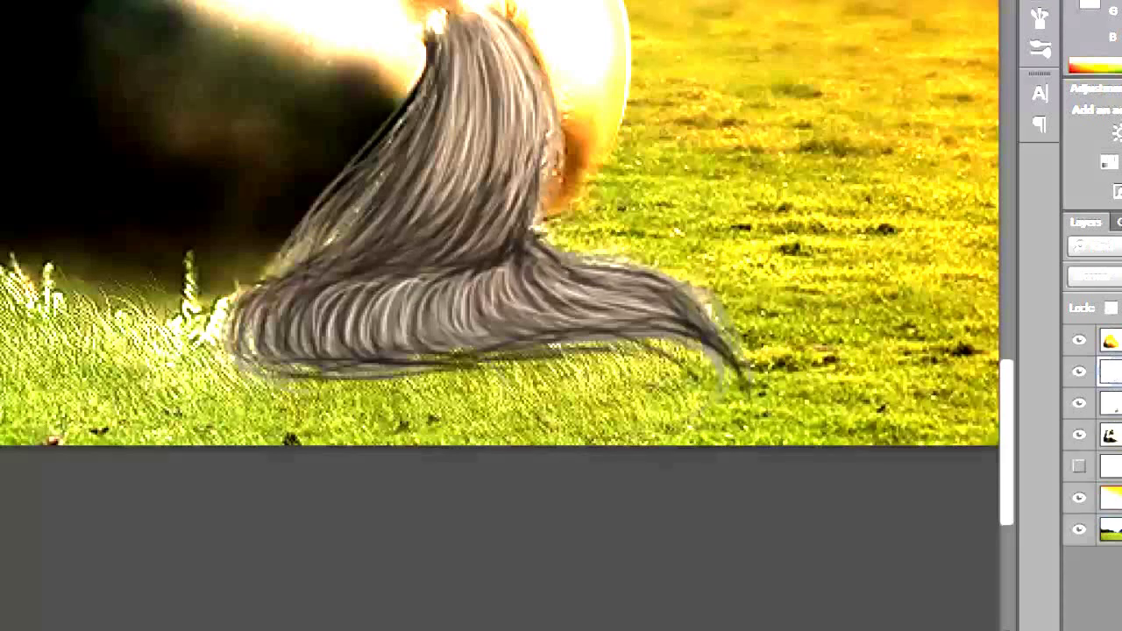
# Step: Paint bright highlight strands down the upper tail on the new layer
pyautogui.moveTo(493, 39)
pyautogui.mouseDown()
pyautogui.moveTo(509, 186)
pyautogui.moveTo(521, 185)
pyautogui.mouseUp()
pyautogui.moveTo(530, 51); pyautogui.dragTo(504, 209)
pyautogui.moveTo(526, 88); pyautogui.dragTo(487, 239)
pyautogui.moveTo(488, 32)
pyautogui.mouseDown()
pyautogui.moveTo(473, 210)
pyautogui.moveTo(416, 233)
pyautogui.mouseUp()
pyautogui.moveTo(454, 58)
pyautogui.mouseDown()
pyautogui.moveTo(394, 243)
pyautogui.moveTo(370, 243)
pyautogui.mouseUp()
pyautogui.moveTo(456, 119); pyautogui.dragTo(386, 246)
pyautogui.moveTo(499, 72); pyautogui.dragTo(449, 230)
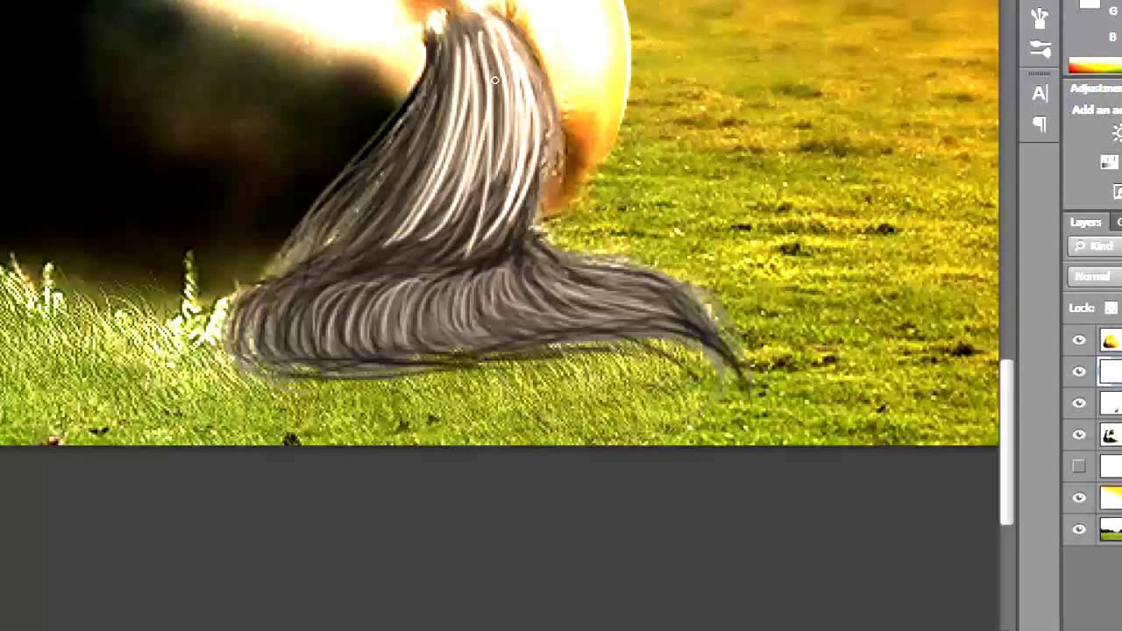
pyautogui.moveTo(502, 44); pyautogui.dragTo(456, 247)
pyautogui.moveTo(513, 93); pyautogui.dragTo(470, 242)
# Step: Add curved highlights along the lower-right and lower-left tail, then enlarge the brush
pyautogui.moveTo(533, 257)
pyautogui.mouseDown()
pyautogui.moveTo(624, 321)
pyautogui.moveTo(654, 311)
pyautogui.mouseUp()
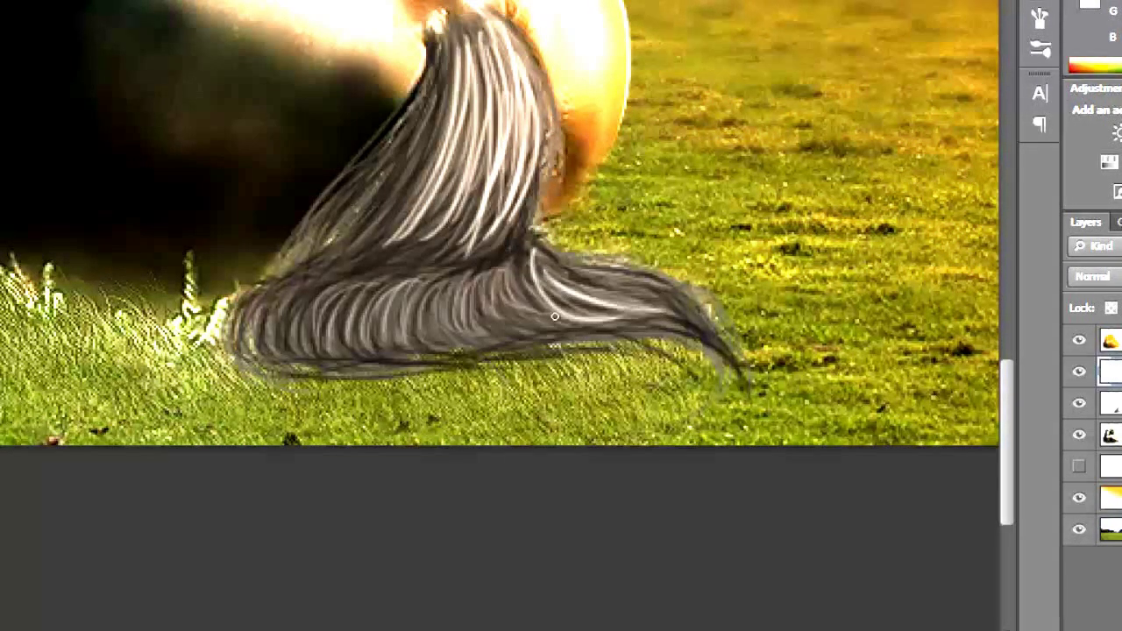
pyautogui.moveTo(504, 268); pyautogui.dragTo(614, 317)
pyautogui.moveTo(473, 284)
pyautogui.mouseDown()
pyautogui.moveTo(570, 323)
pyautogui.moveTo(548, 333)
pyautogui.mouseUp()
pyautogui.moveTo(435, 277); pyautogui.dragTo(474, 333)
pyautogui.moveTo(465, 286); pyautogui.dragTo(443, 356)
pyautogui.moveTo(429, 286)
pyautogui.mouseDown()
pyautogui.moveTo(408, 355)
pyautogui.moveTo(377, 355)
pyautogui.mouseUp()
pyautogui.moveTo(375, 296); pyautogui.dragTo(346, 364)
pyautogui.press(']')
pyautogui.press(']')
pyautogui.press(']')
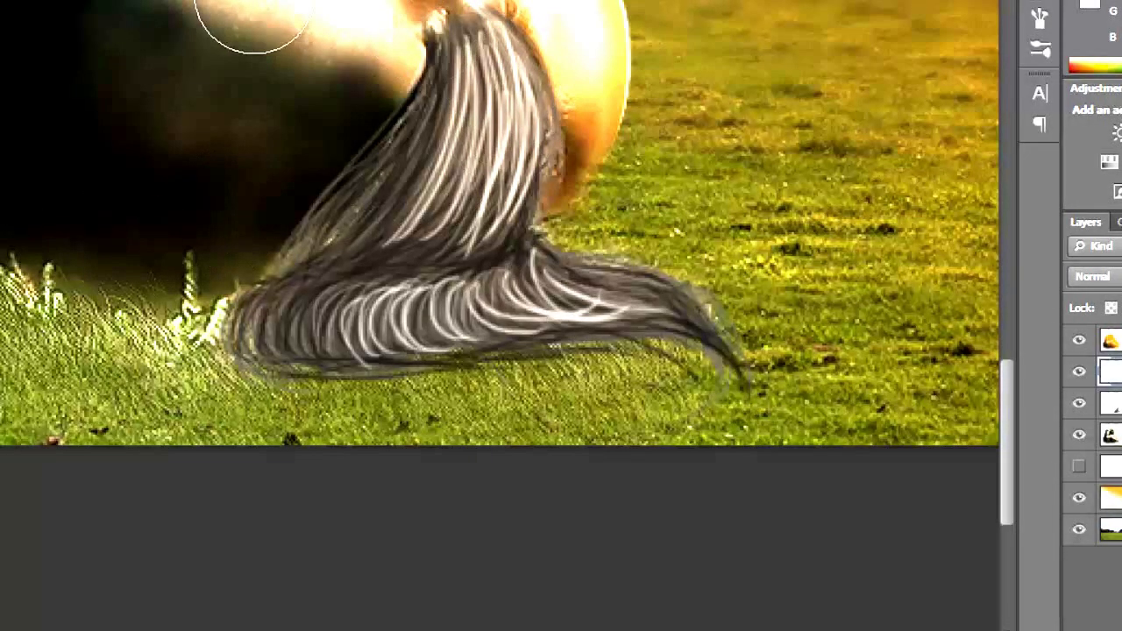
# Step: Smooth the upper and lower white tail strands with a soft brush preset
pyautogui.rightClick(18, 9)
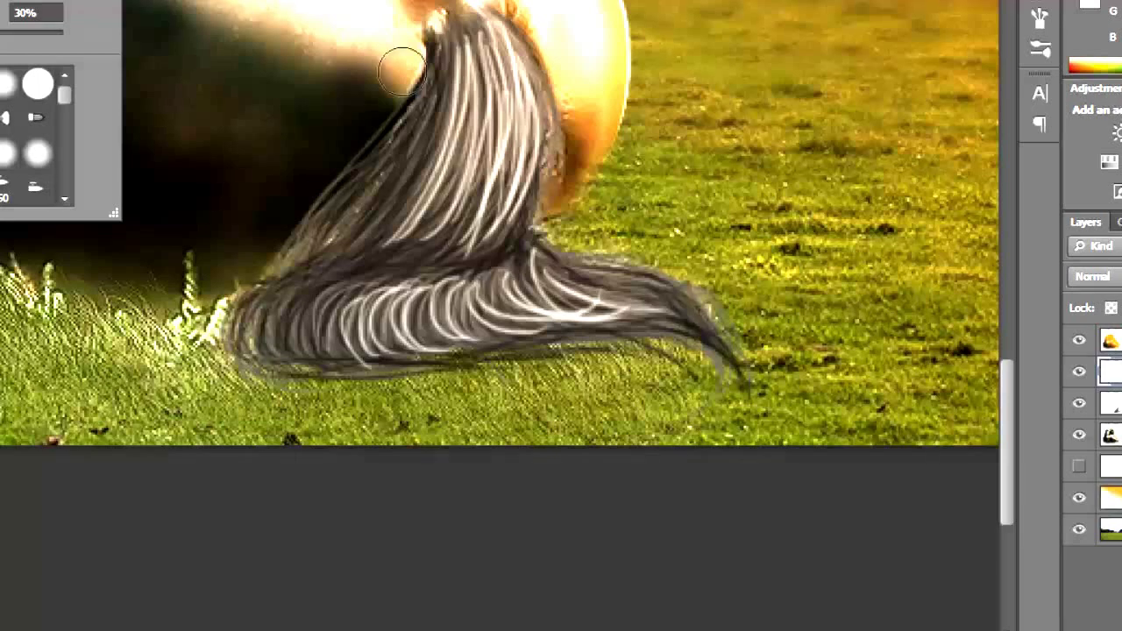
pyautogui.click(402, 70)
pyautogui.moveTo(464, 38)
pyautogui.mouseDown()
pyautogui.moveTo(450, 38)
pyautogui.moveTo(492, 35)
pyautogui.moveTo(476, 62)
pyautogui.moveTo(491, 131)
pyautogui.mouseUp()
pyautogui.moveTo(368, 306)
pyautogui.mouseDown()
pyautogui.moveTo(408, 281)
pyautogui.moveTo(515, 332)
pyautogui.moveTo(546, 260)
pyautogui.moveTo(710, 253)
pyautogui.mouseUp()
# Step: Set the highlight strand layer to Soft Light and add a new empty layer
pyautogui.click(1096, 276)
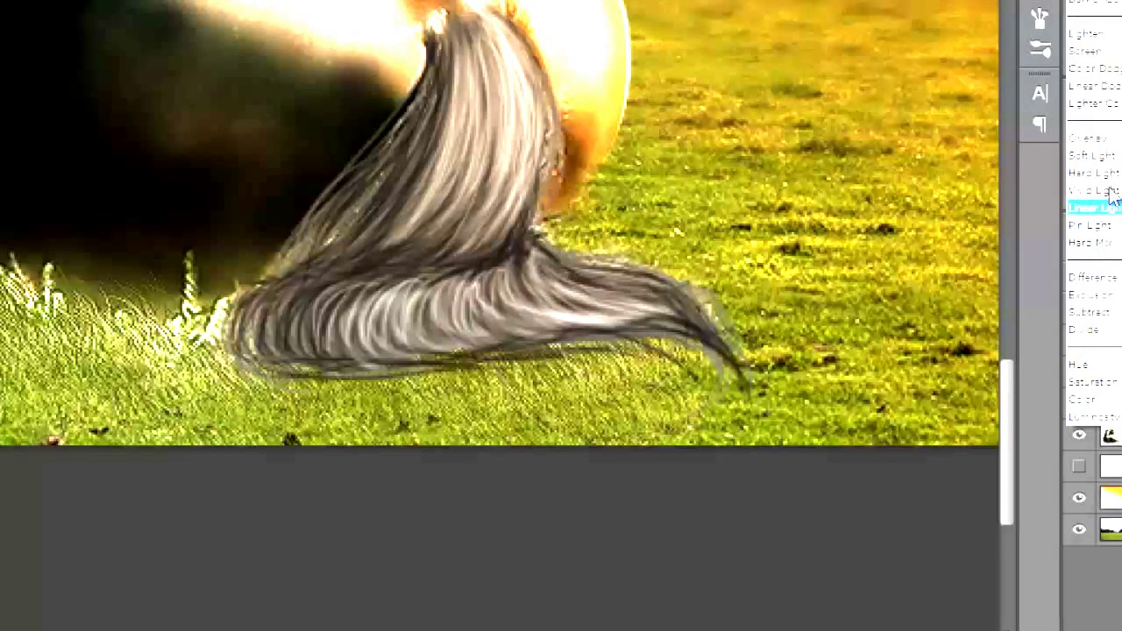
pyautogui.click(1093, 156)
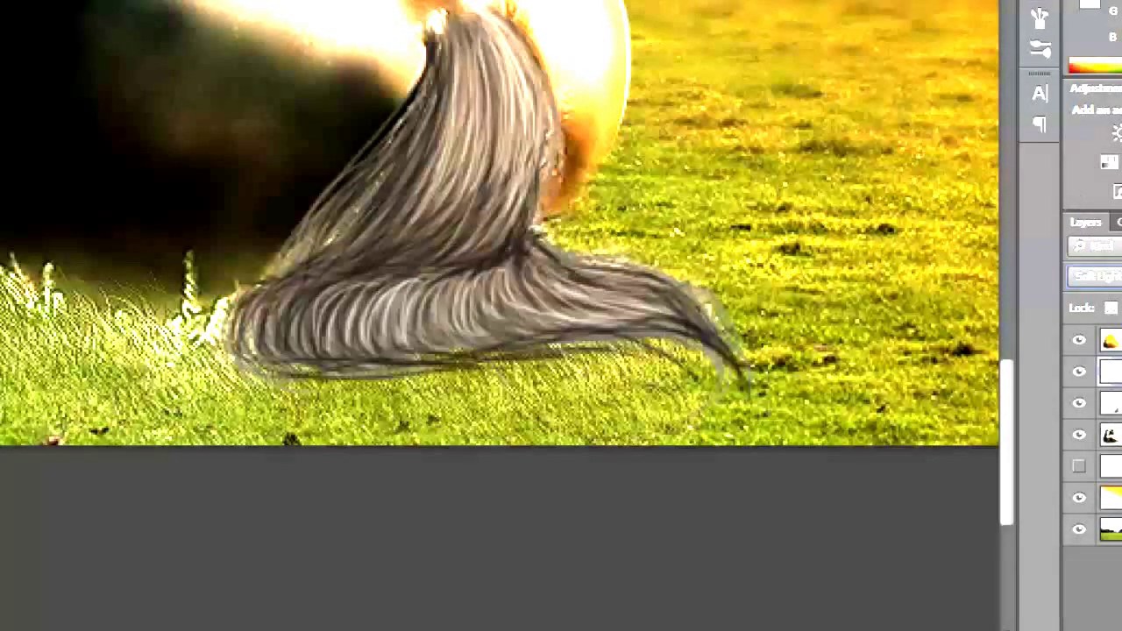
pyautogui.hotkey('ctrl', 'shift', 'alt', 'n')
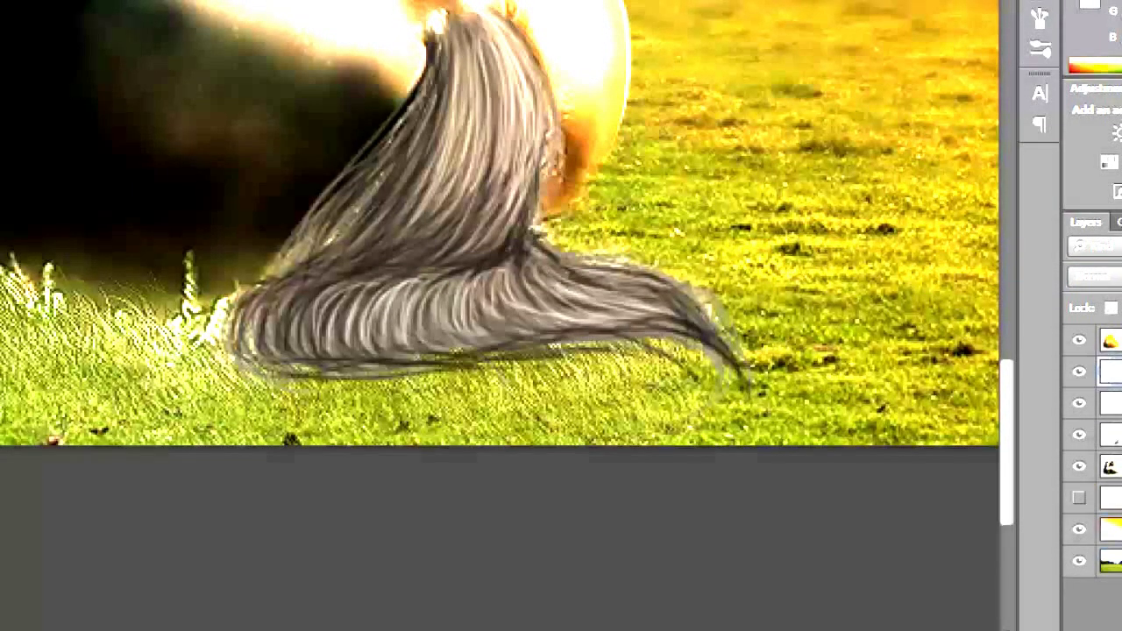
# Step: Paint darker hair strands down the upper tail and its lower-left side
pyautogui.moveTo(453, 67)
pyautogui.mouseDown()
pyautogui.moveTo(436, 206)
pyautogui.moveTo(456, 223)
pyautogui.mouseUp()
pyautogui.moveTo(495, 88); pyautogui.dragTo(473, 242)
pyautogui.moveTo(519, 125); pyautogui.dragTo(459, 238)
pyautogui.moveTo(469, 156); pyautogui.dragTo(426, 230)
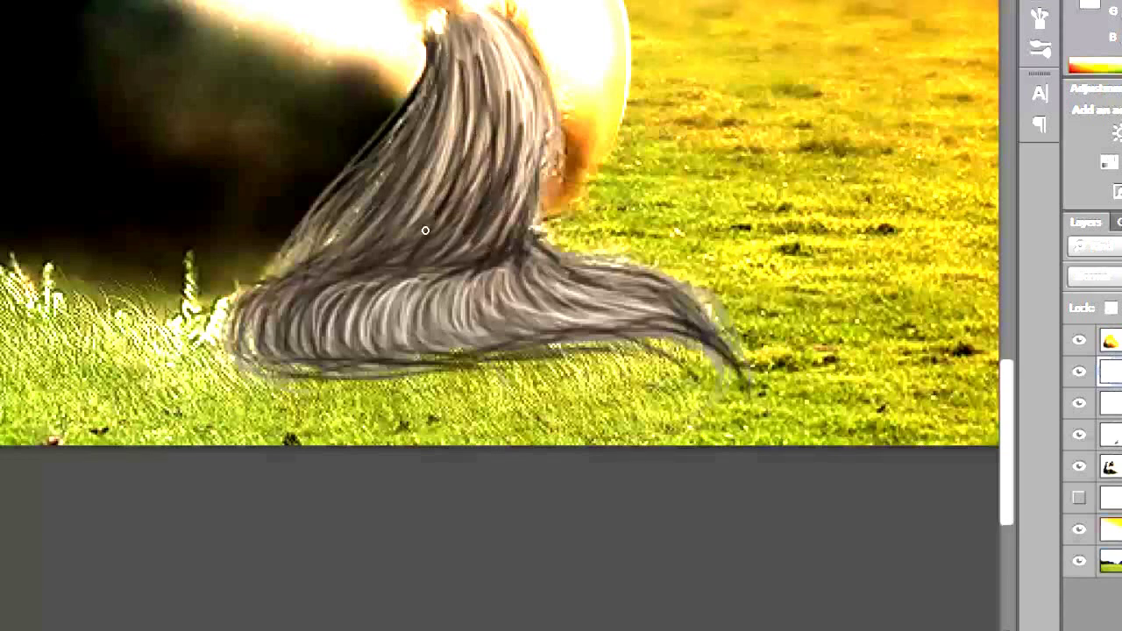
pyautogui.moveTo(449, 135); pyautogui.dragTo(372, 270)
pyautogui.moveTo(412, 195); pyautogui.dragTo(323, 275)
pyautogui.moveTo(430, 144); pyautogui.dragTo(306, 272)
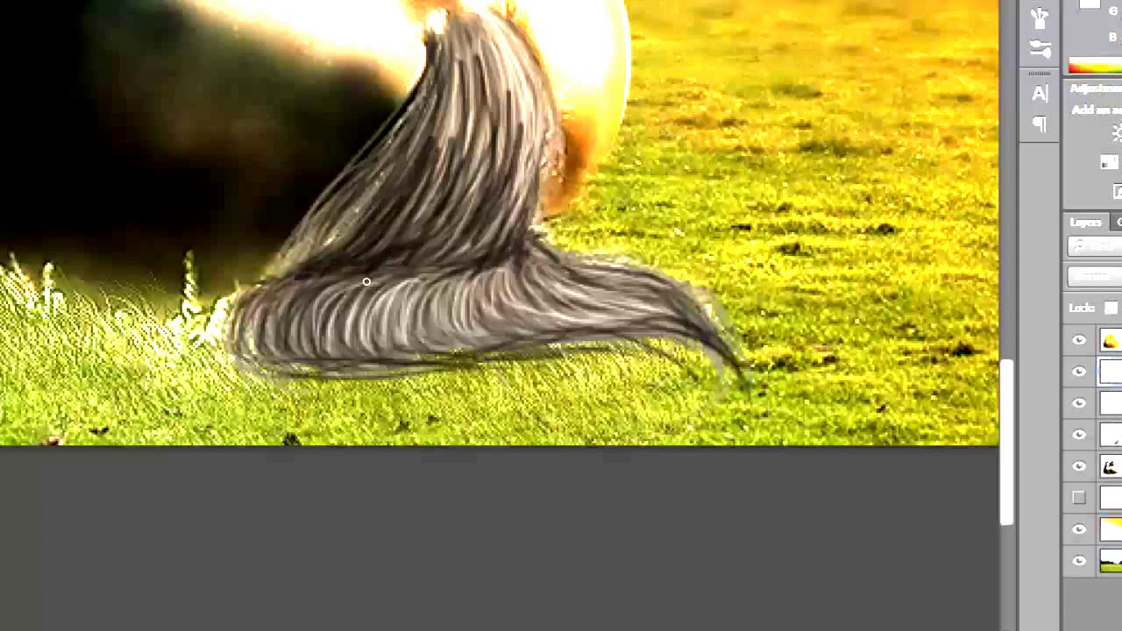
# Step: Add grey and white strands through the tail, then merge the tail layers with Ctrl+E
pyautogui.moveTo(389, 289); pyautogui.dragTo(373, 340)
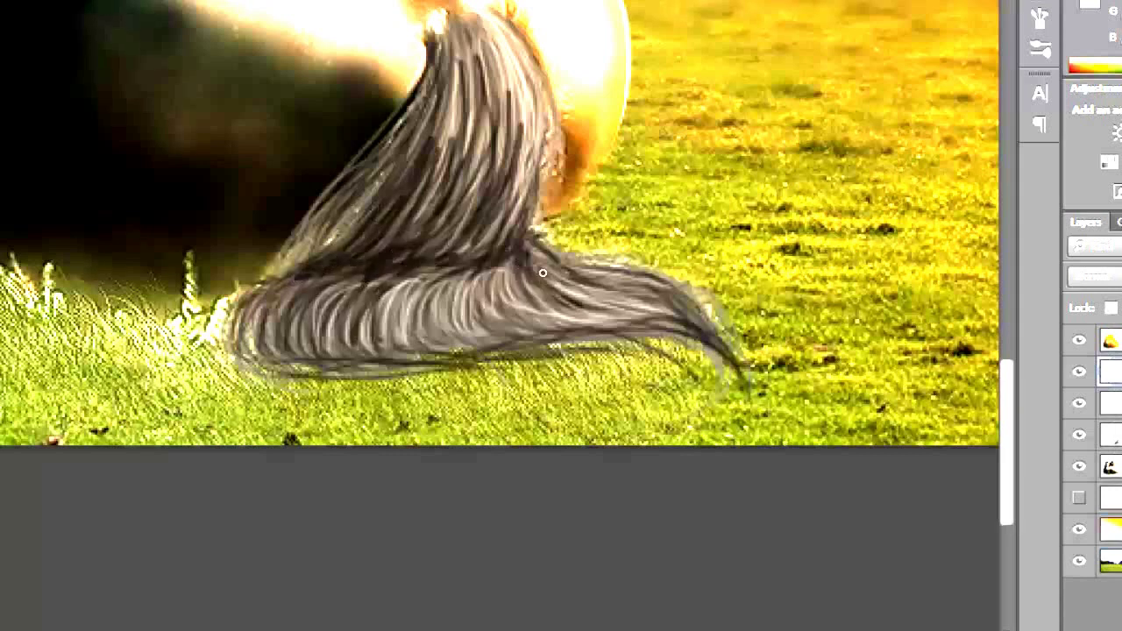
pyautogui.moveTo(527, 255)
pyautogui.mouseDown()
pyautogui.moveTo(583, 309)
pyautogui.moveTo(658, 320)
pyautogui.mouseUp()
pyautogui.moveTo(509, 281)
pyautogui.mouseDown()
pyautogui.moveTo(574, 317)
pyautogui.moveTo(449, 333)
pyautogui.mouseUp()
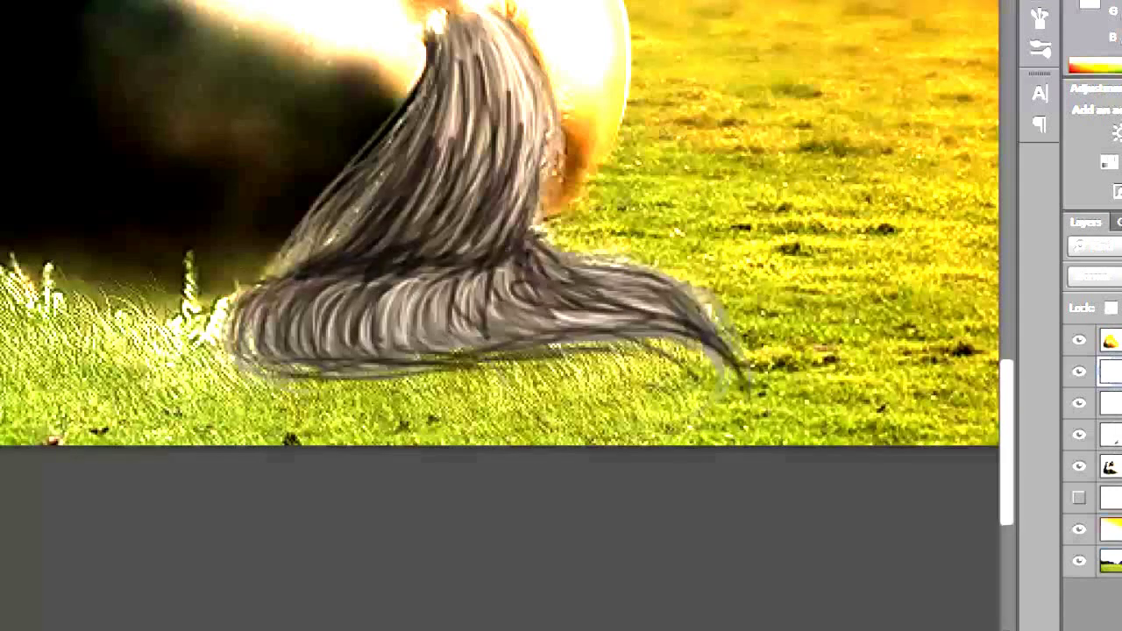
pyautogui.moveTo(441, 150)
pyautogui.mouseDown()
pyautogui.moveTo(438, 205)
pyautogui.moveTo(456, 223)
pyautogui.moveTo(499, 193)
pyautogui.moveTo(429, 204)
pyautogui.moveTo(316, 266)
pyautogui.mouseUp()
pyautogui.moveTo(491, 237); pyautogui.dragTo(521, 193)
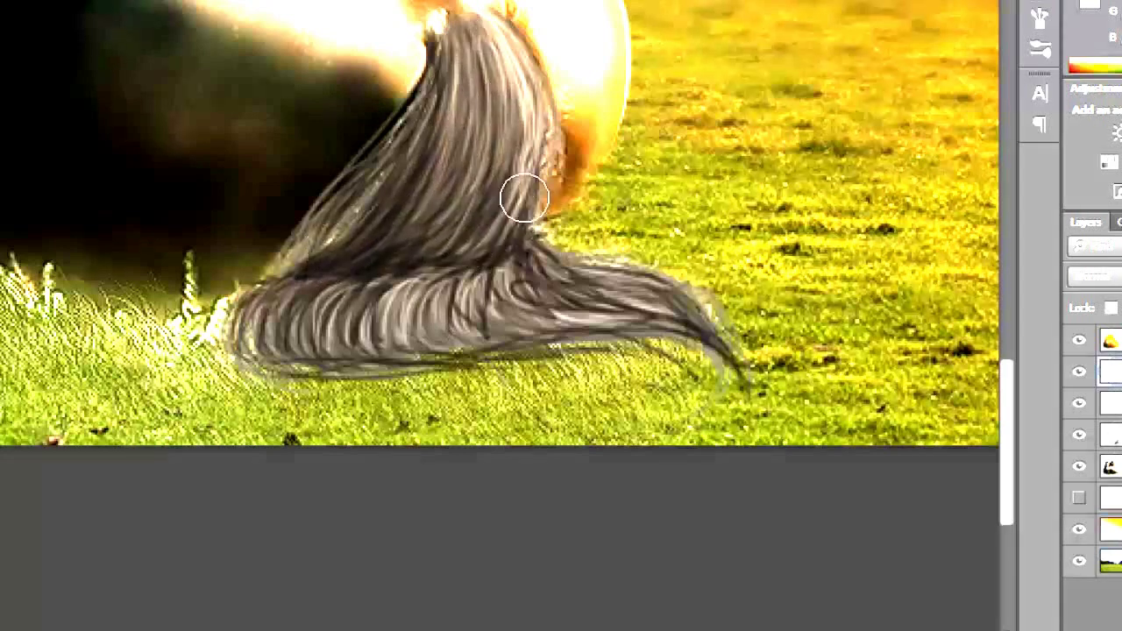
pyautogui.moveTo(526, 250)
pyautogui.mouseDown()
pyautogui.moveTo(586, 308)
pyautogui.moveTo(468, 306)
pyautogui.moveTo(394, 283)
pyautogui.moveTo(413, 325)
pyautogui.moveTo(662, 316)
pyautogui.moveTo(526, 263)
pyautogui.mouseUp()
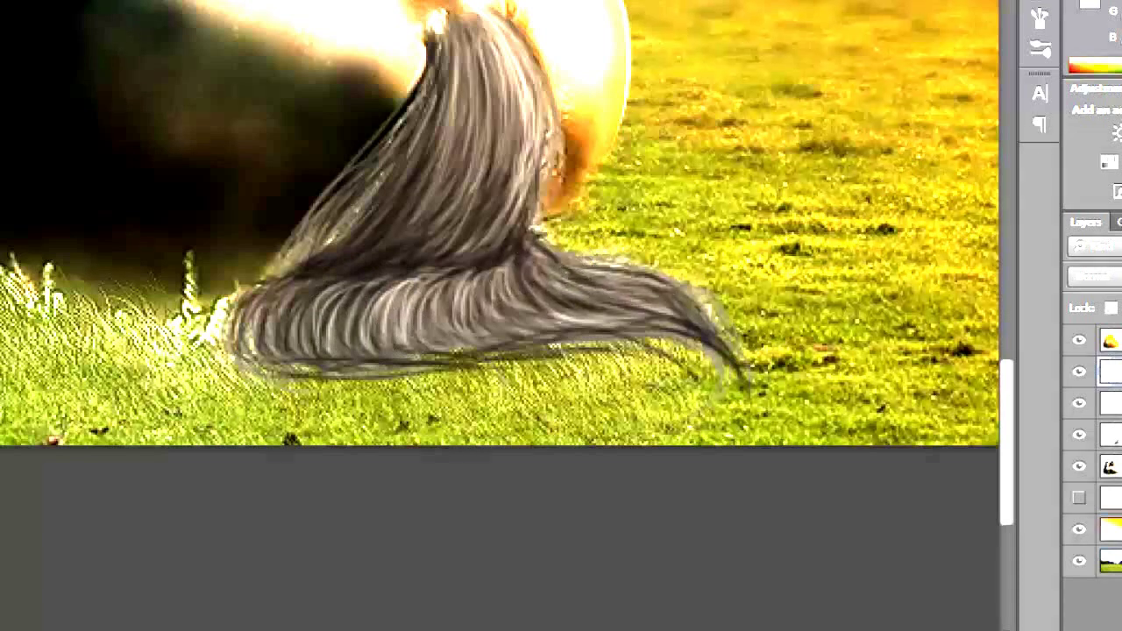
pyautogui.hotkey('ctrl', 'e')
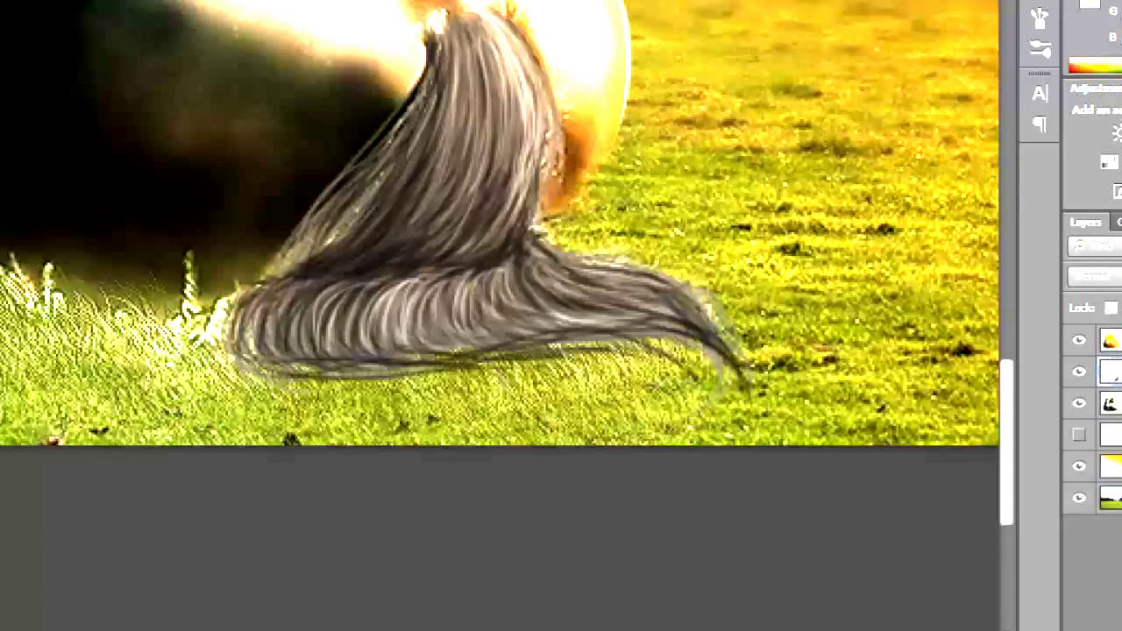
# Step: Erase and soften the tail's lower edge into the grass, then set a darker sampled grass green
pyautogui.moveTo(213, 300)
pyautogui.mouseDown()
pyautogui.moveTo(613, 357)
pyautogui.moveTo(827, 413)
pyautogui.mouseUp()
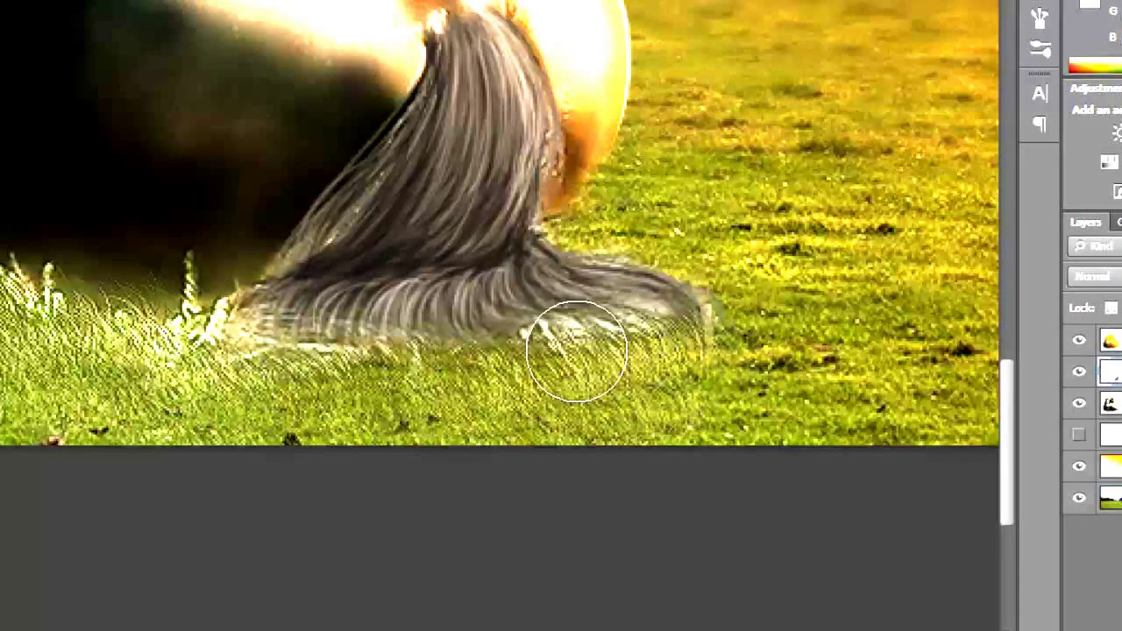
pyautogui.moveTo(374, 368); pyautogui.dragTo(763, 355)
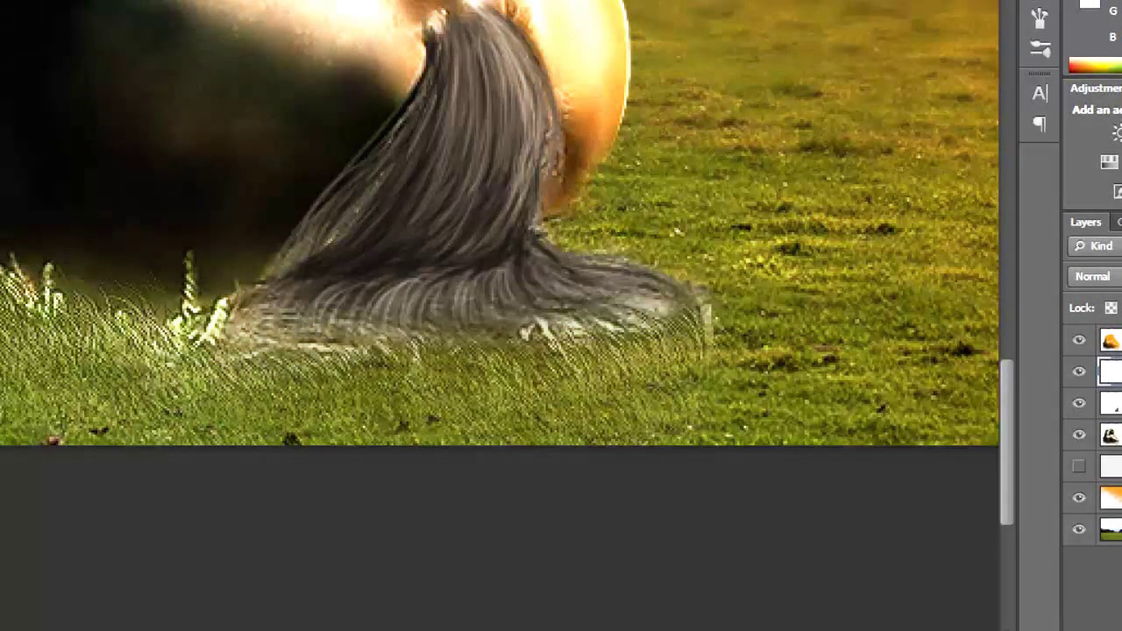
pyautogui.click(25, 405)
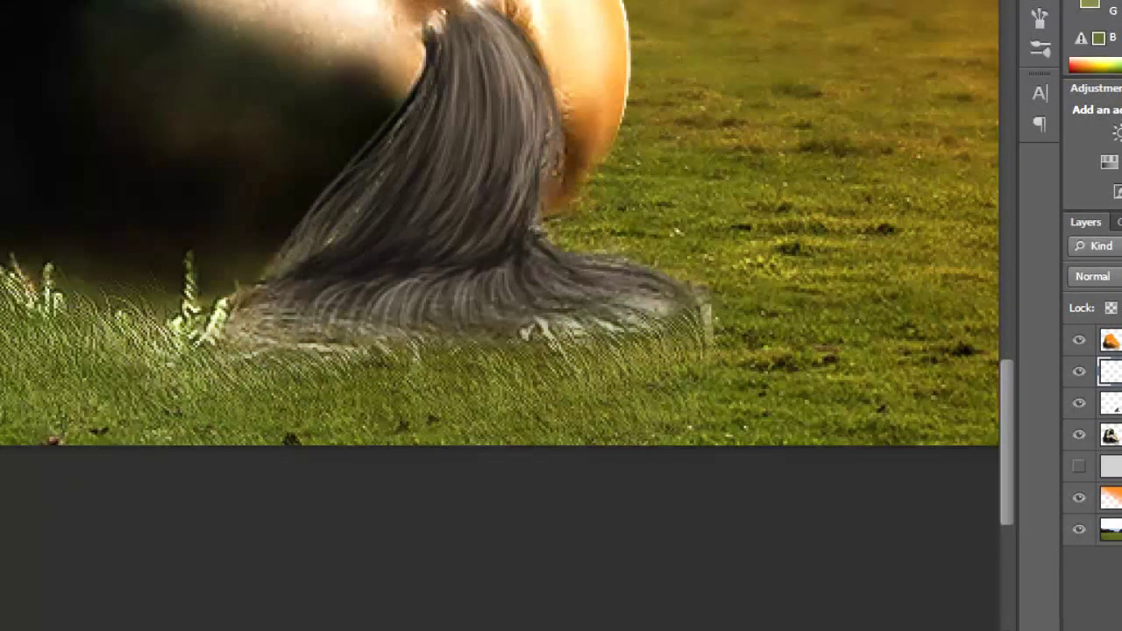
pyautogui.click(1090, 4)
pyautogui.click(839, 526)
pyautogui.click(1094, 313)
pyautogui.click(26, 4)
# Step: Paint grass over the bright strands at the tail base with the 112 grass brush tip
pyautogui.moveTo(67, 91); pyautogui.dragTo(70, 104)
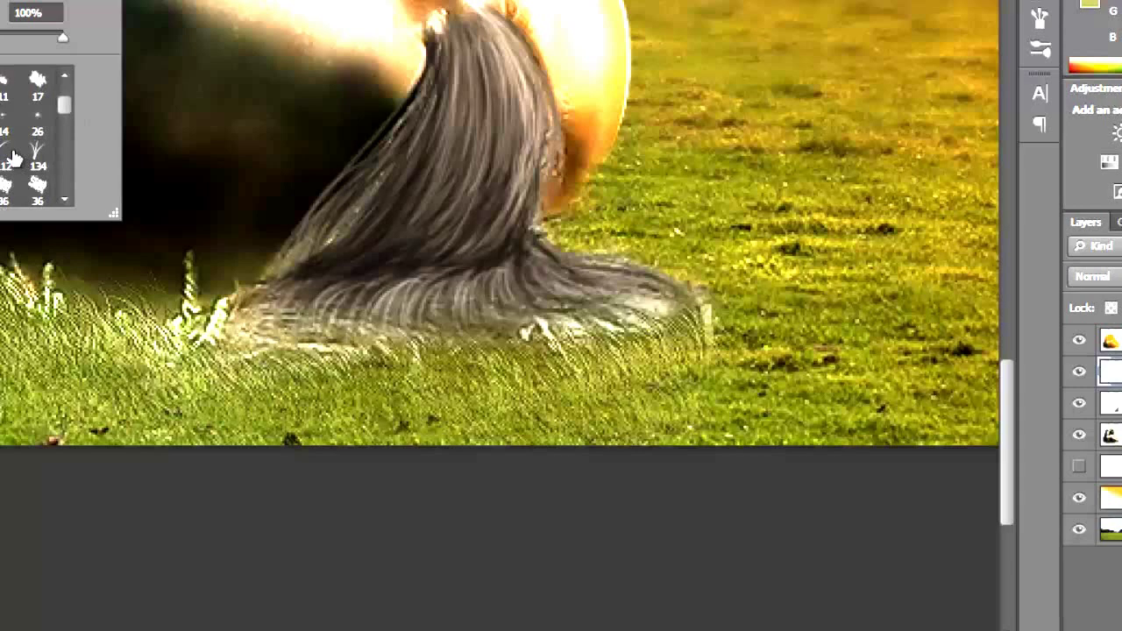
pyautogui.click(13, 158)
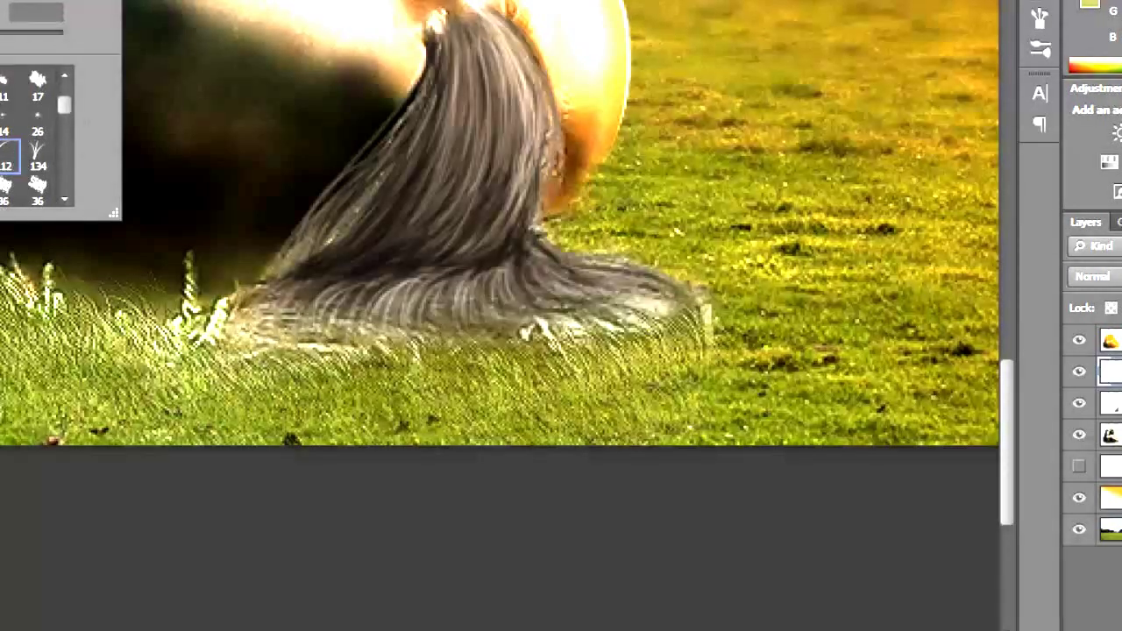
pyautogui.press('Return')
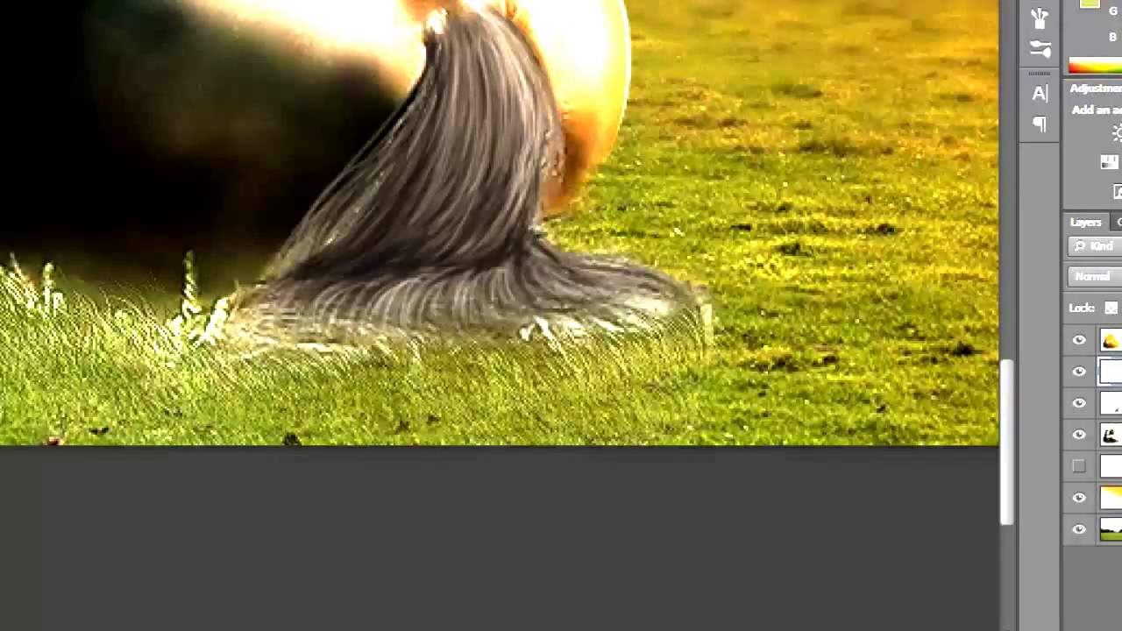
pyautogui.click(26, 5)
pyautogui.press('Return')
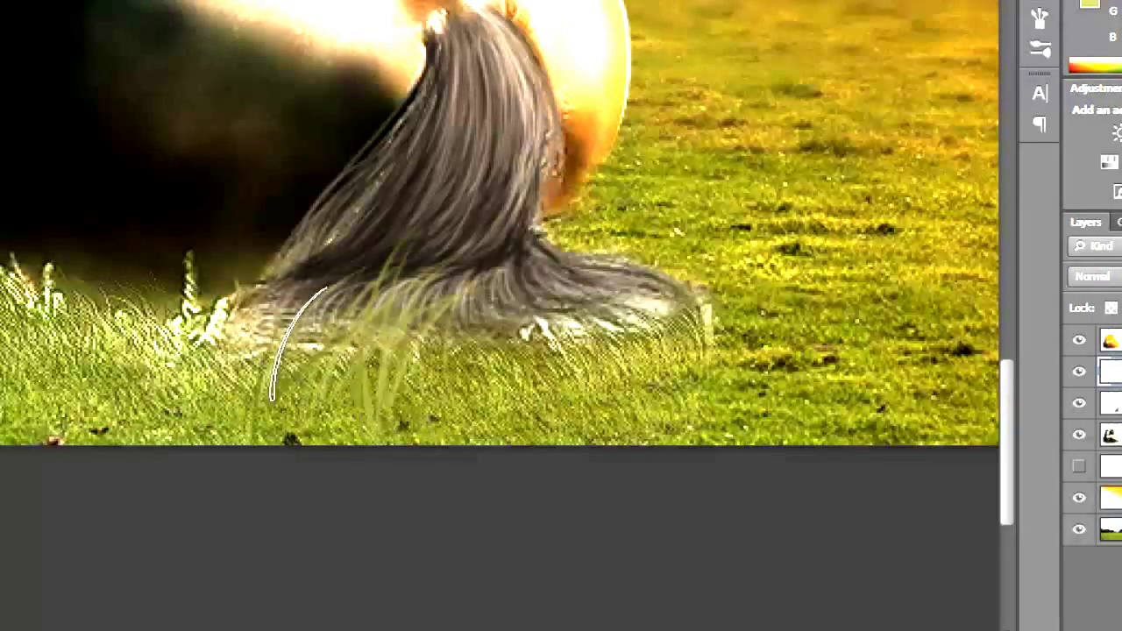
pyautogui.click(26, 4)
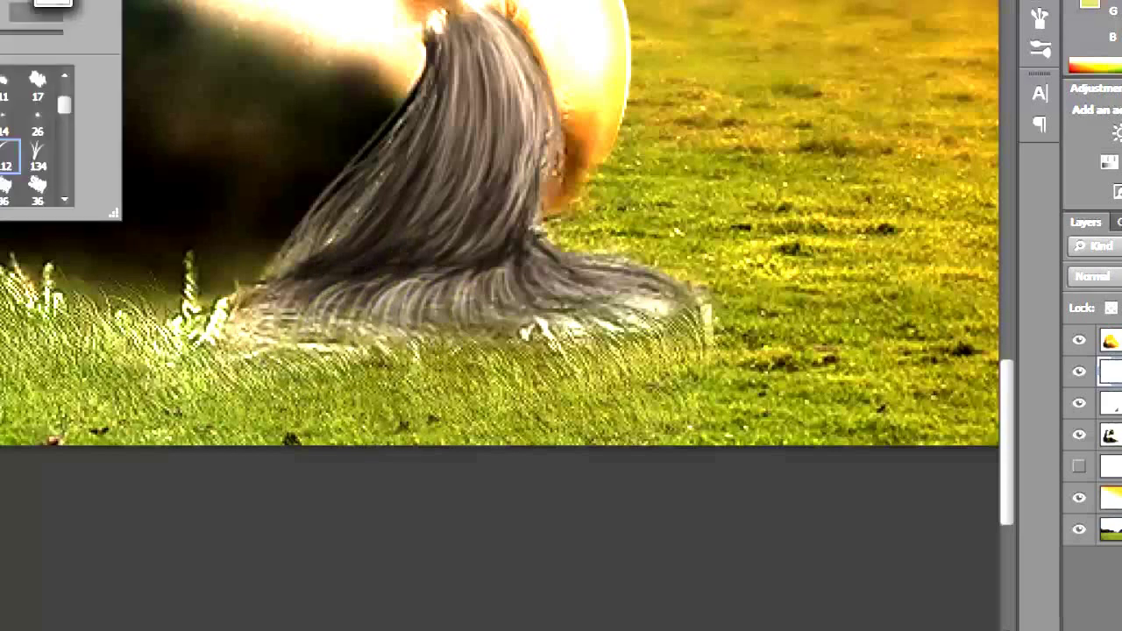
pyautogui.press('Return')
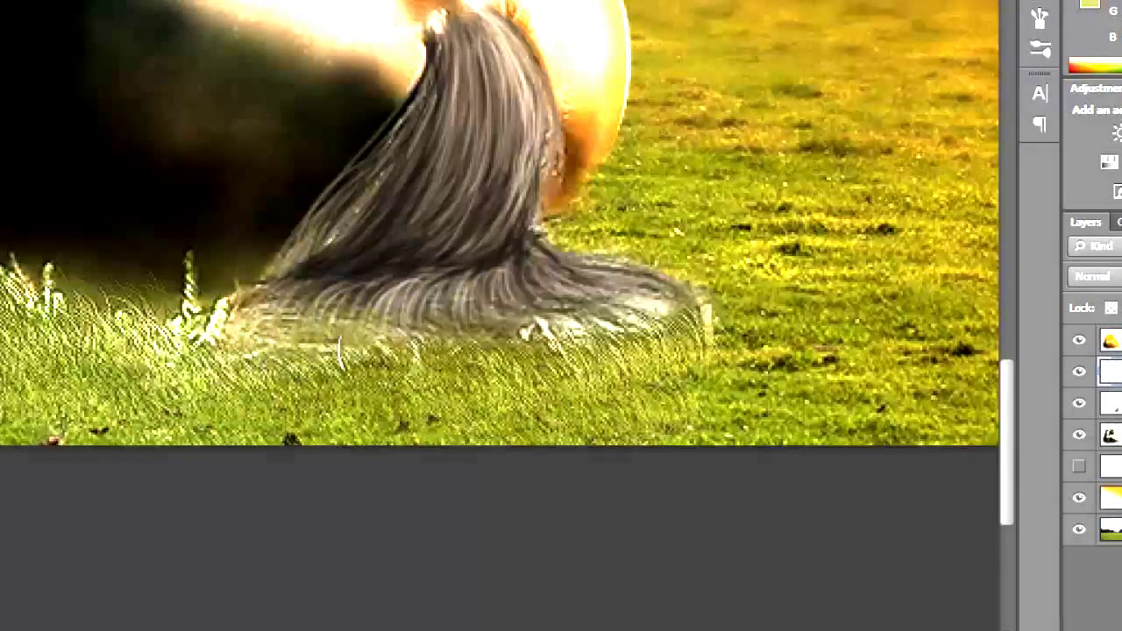
pyautogui.moveTo(478, 351); pyautogui.dragTo(684, 329)
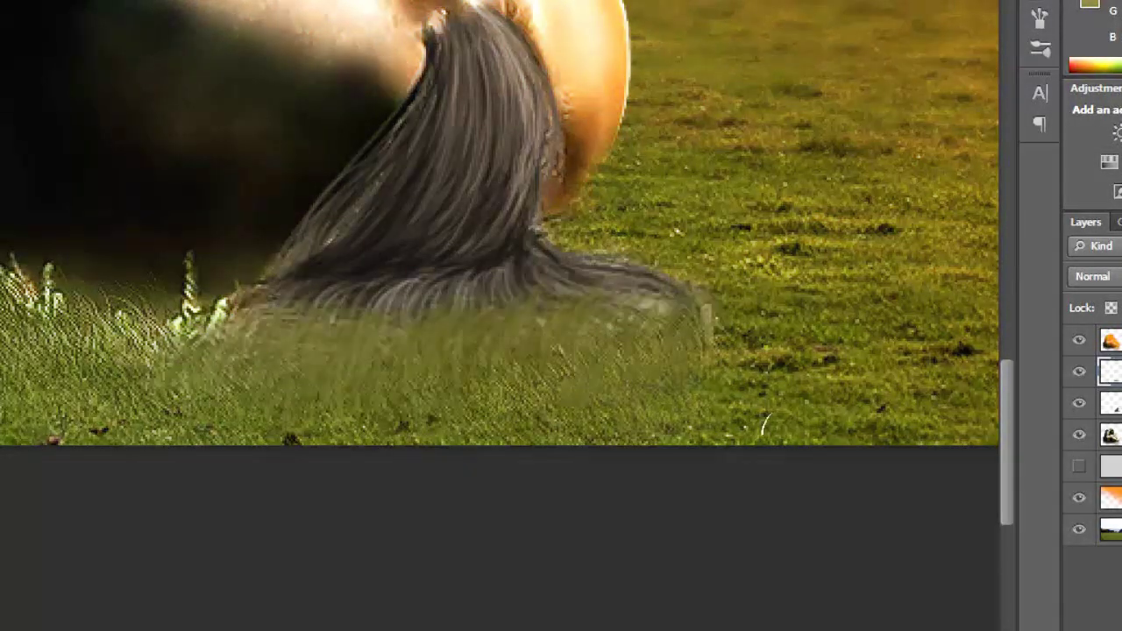
# Step: Paint light olive-green grass blades across the lower grass band under the tail
pyautogui.click(702, 387)
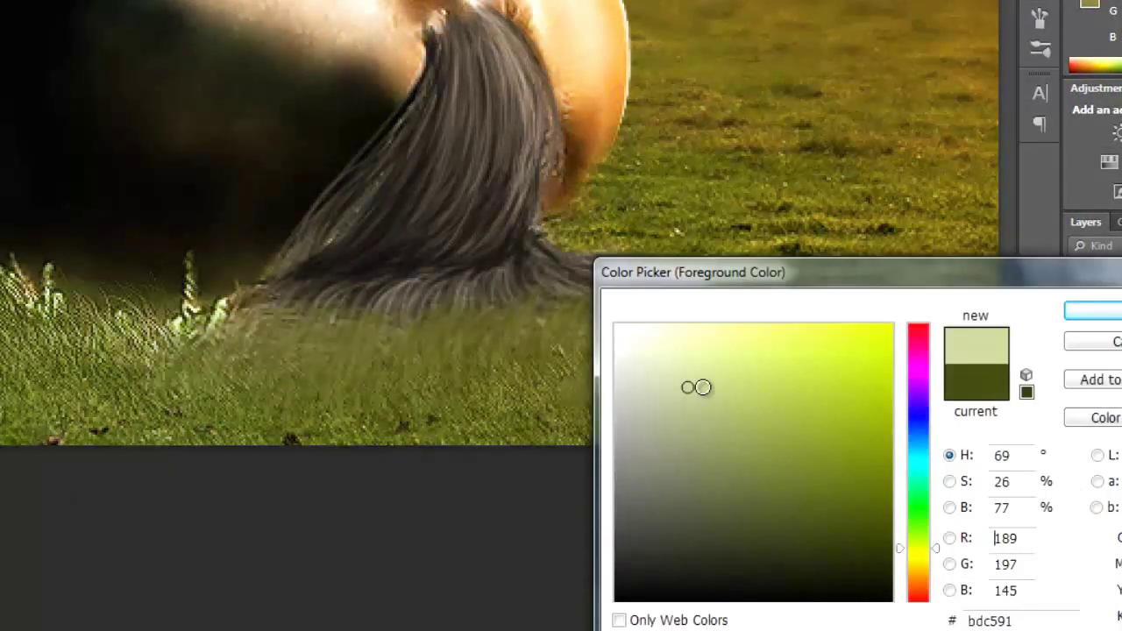
pyautogui.click(1114, 314)
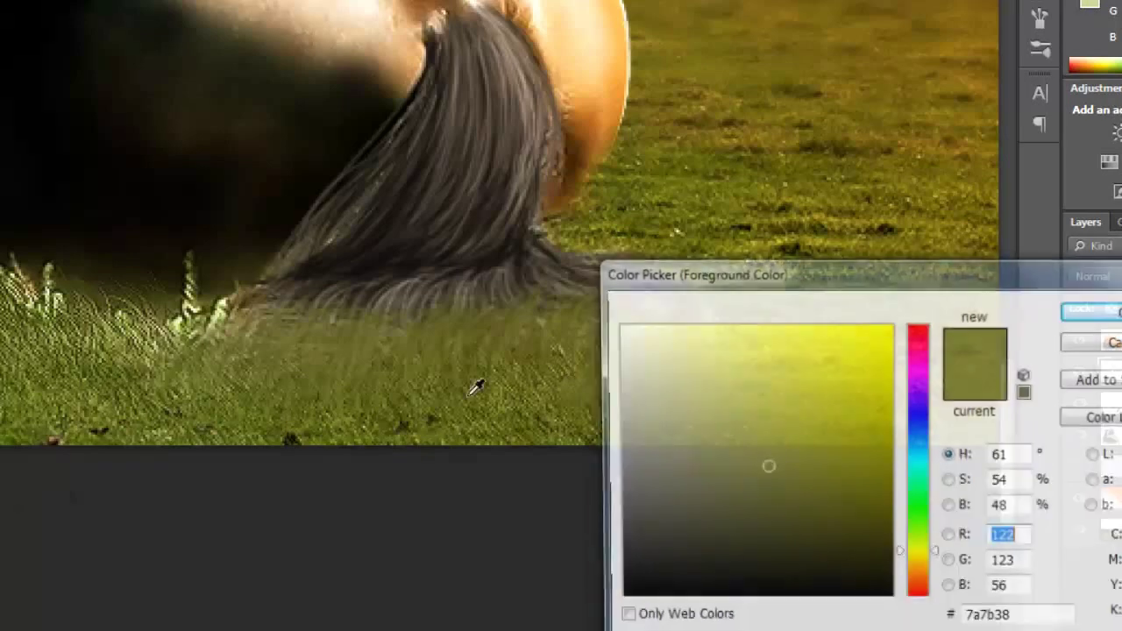
pyautogui.click(705, 450)
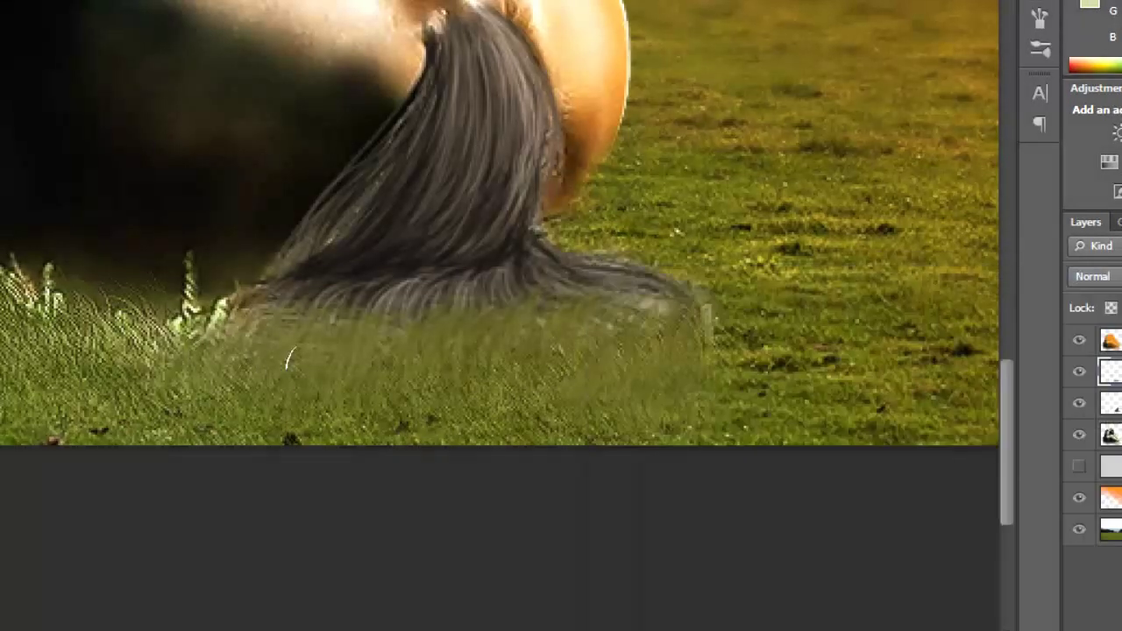
pyautogui.moveTo(176, 360); pyautogui.dragTo(706, 355)
pyautogui.moveTo(421, 355); pyautogui.dragTo(656, 358)
pyautogui.moveTo(552, 390); pyautogui.dragTo(193, 384)
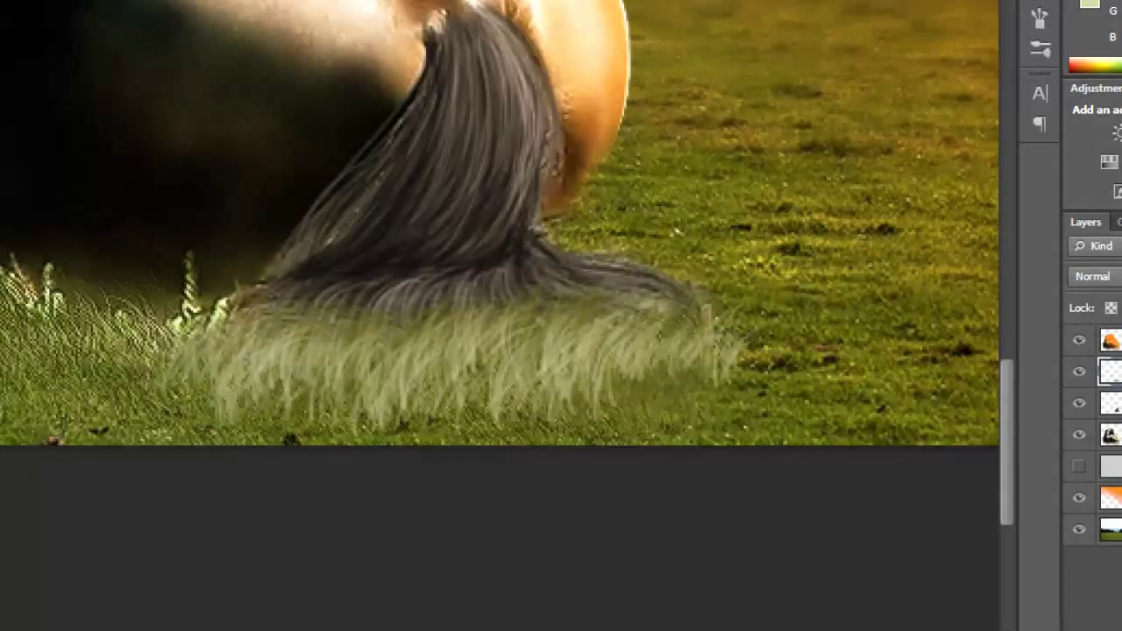
# Step: Paint deep dark-green grass blades over the lower grass band
pyautogui.click(839, 549)
pyautogui.click(1105, 319)
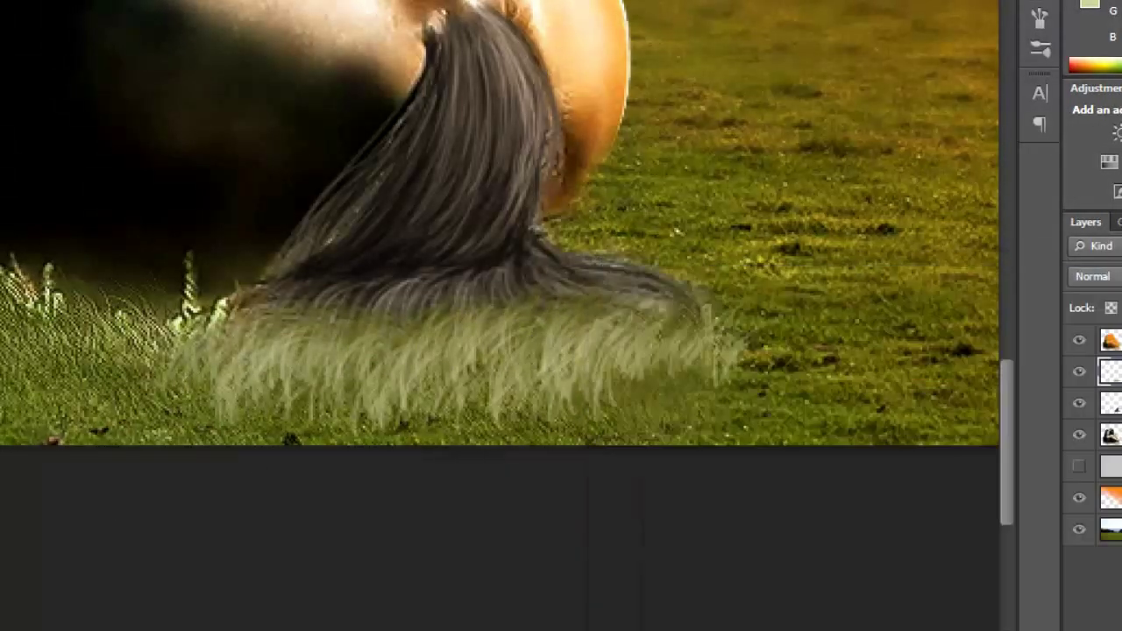
pyautogui.click(1090, 5)
pyautogui.click(839, 530)
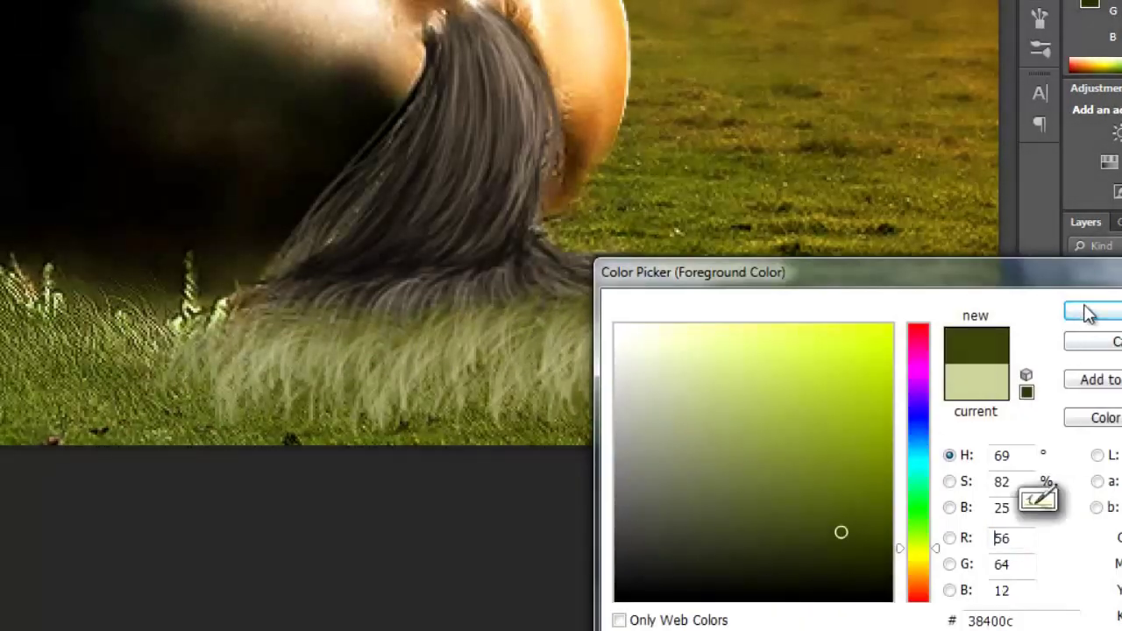
pyautogui.click(1090, 310)
pyautogui.moveTo(200, 384)
pyautogui.mouseDown()
pyautogui.moveTo(724, 343)
pyautogui.moveTo(413, 379)
pyautogui.moveTo(158, 386)
pyautogui.moveTo(491, 412)
pyautogui.mouseUp()
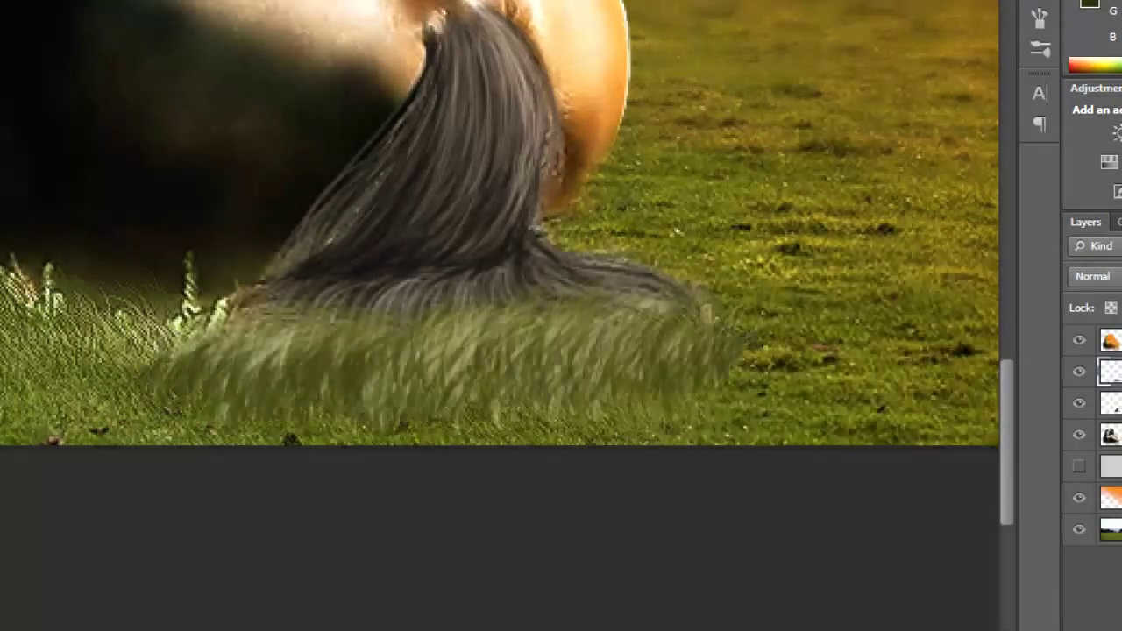
# Step: Apply Filter > Sharpen twice, then toggle the grass layer to compare
pyautogui.click(162, 0)
pyautogui.click(114, 203)
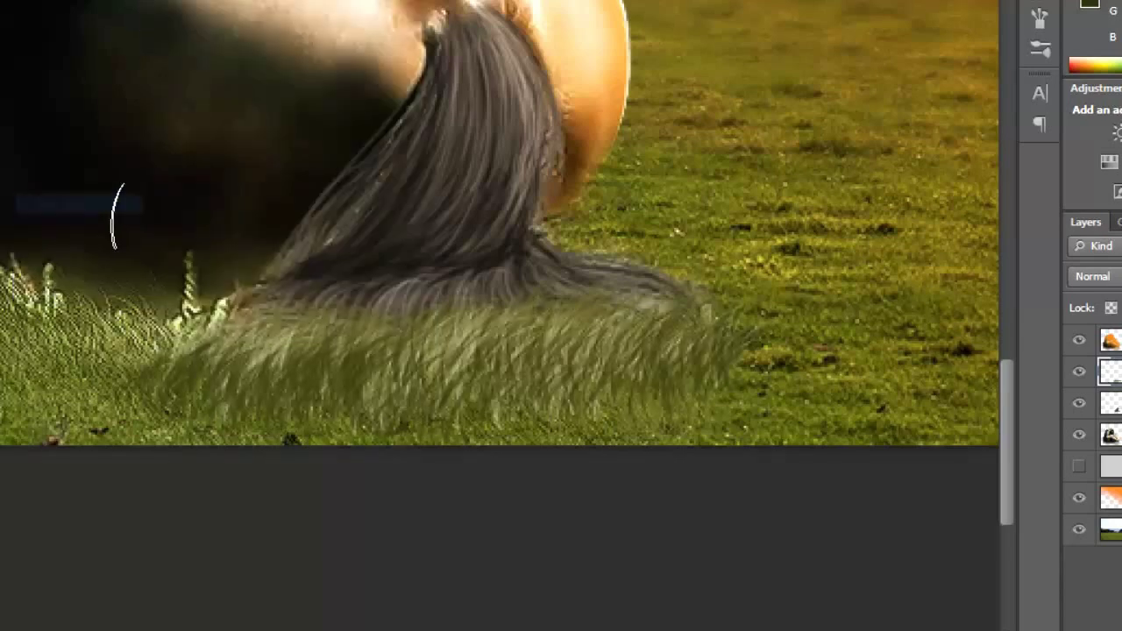
pyautogui.click(162, 0)
pyautogui.click(473, 203)
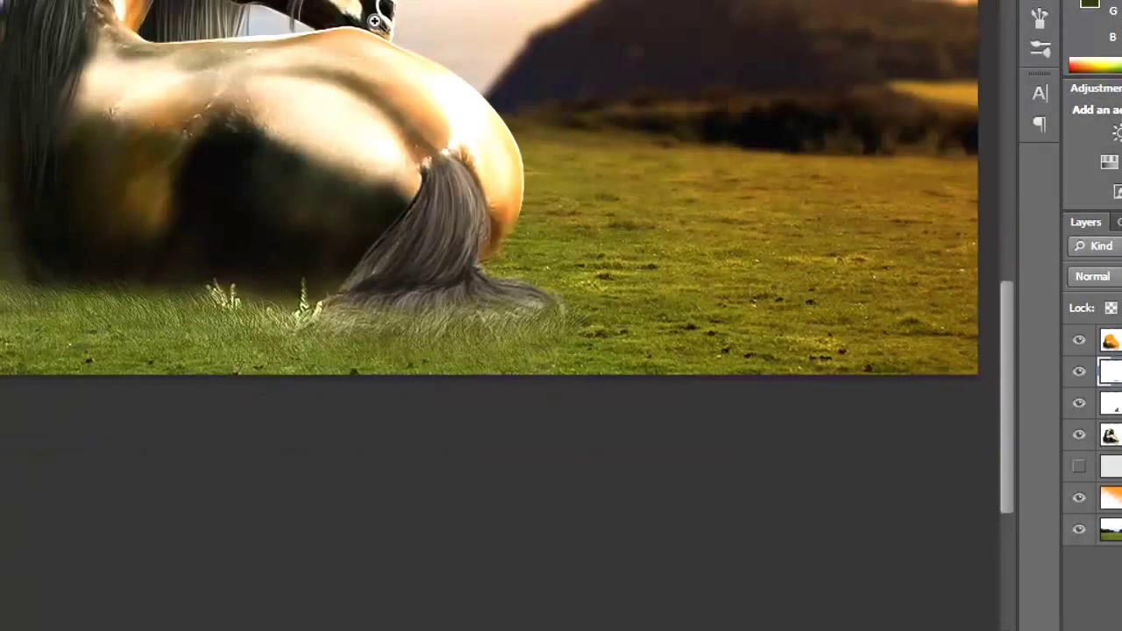
pyautogui.moveTo(645, 105); pyautogui.dragTo(602, 236)
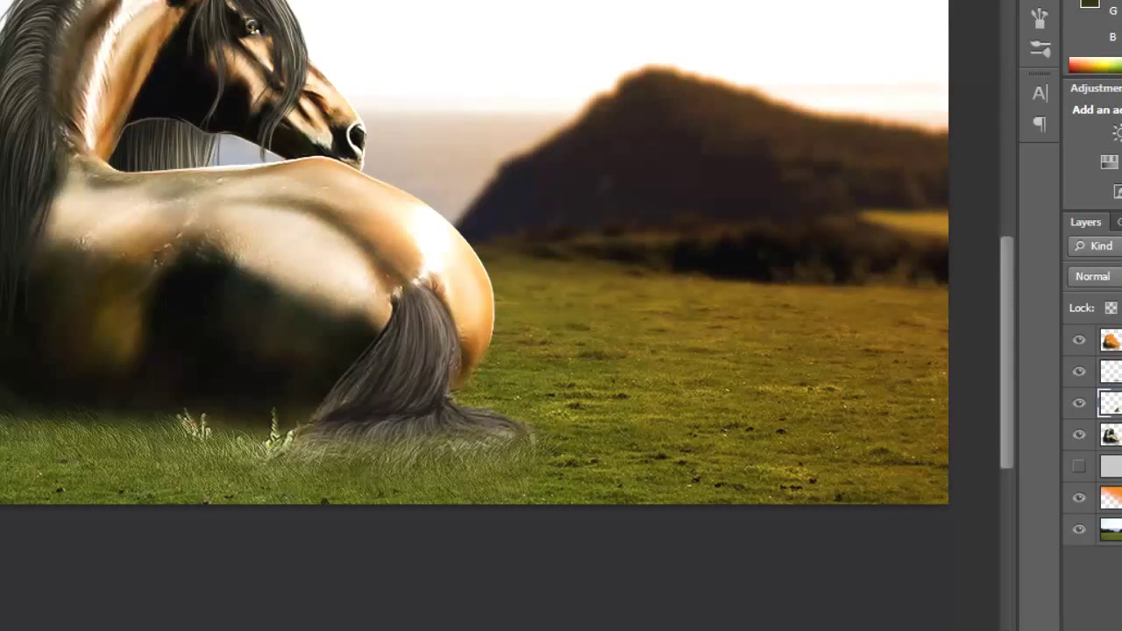
pyautogui.click(1079, 403)
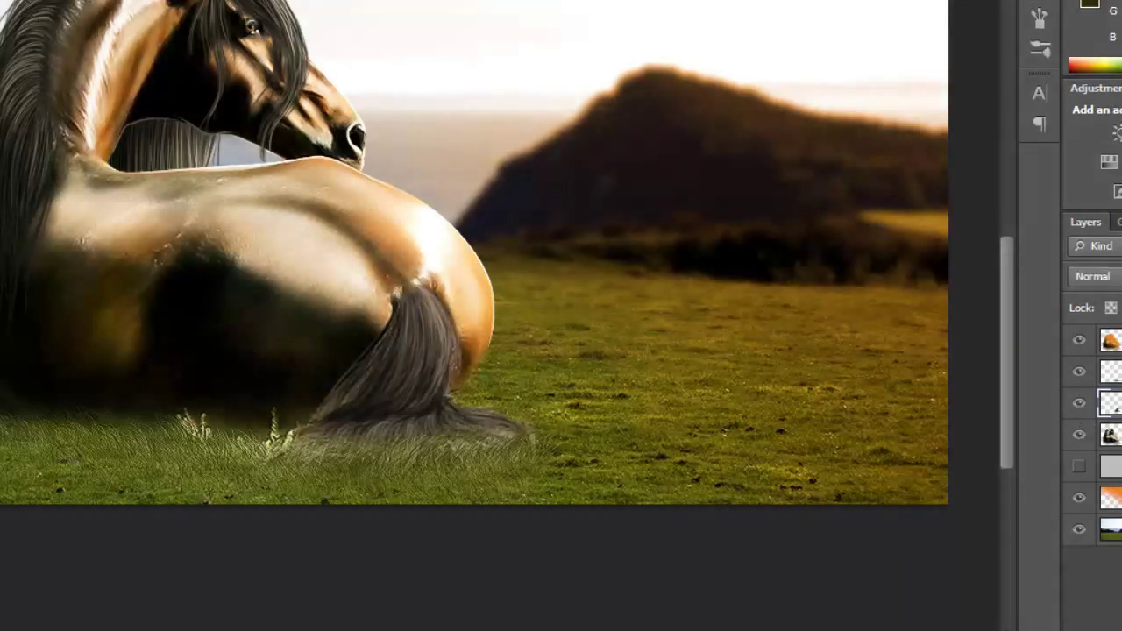
# Step: Apply a Curves adjustment that pulls the midtones down to deepen the painting
pyautogui.hotkey('alt', 'i')
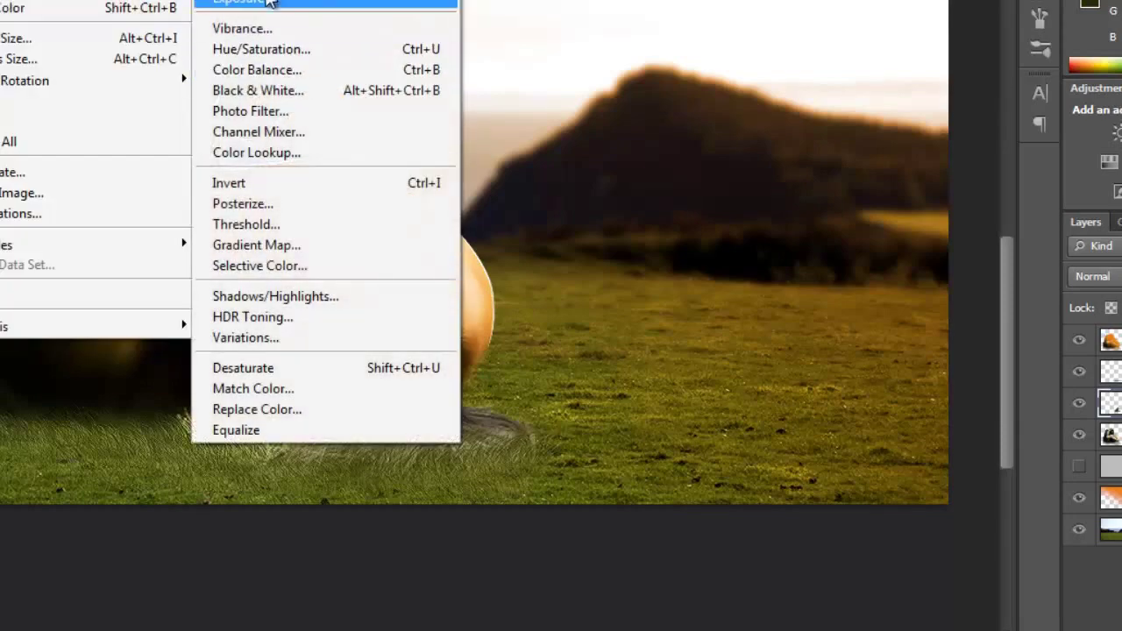
pyautogui.click(263, 0)
pyautogui.moveTo(980, 318)
pyautogui.mouseDown()
pyautogui.moveTo(985, 363)
pyautogui.moveTo(1006, 321)
pyautogui.mouseUp()
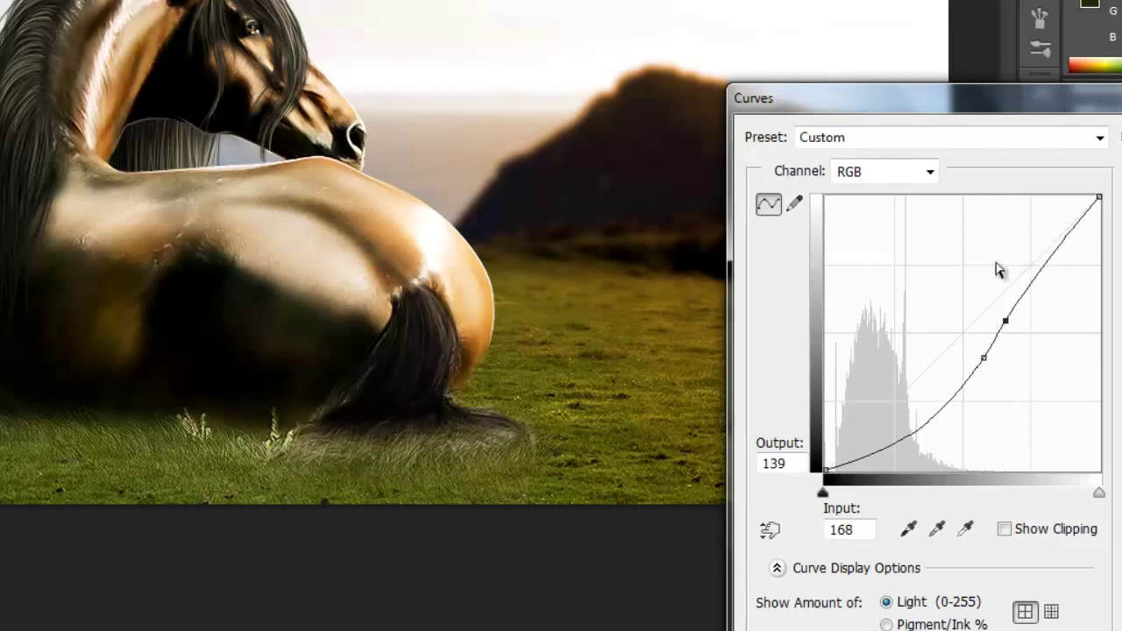
pyautogui.press('Return')
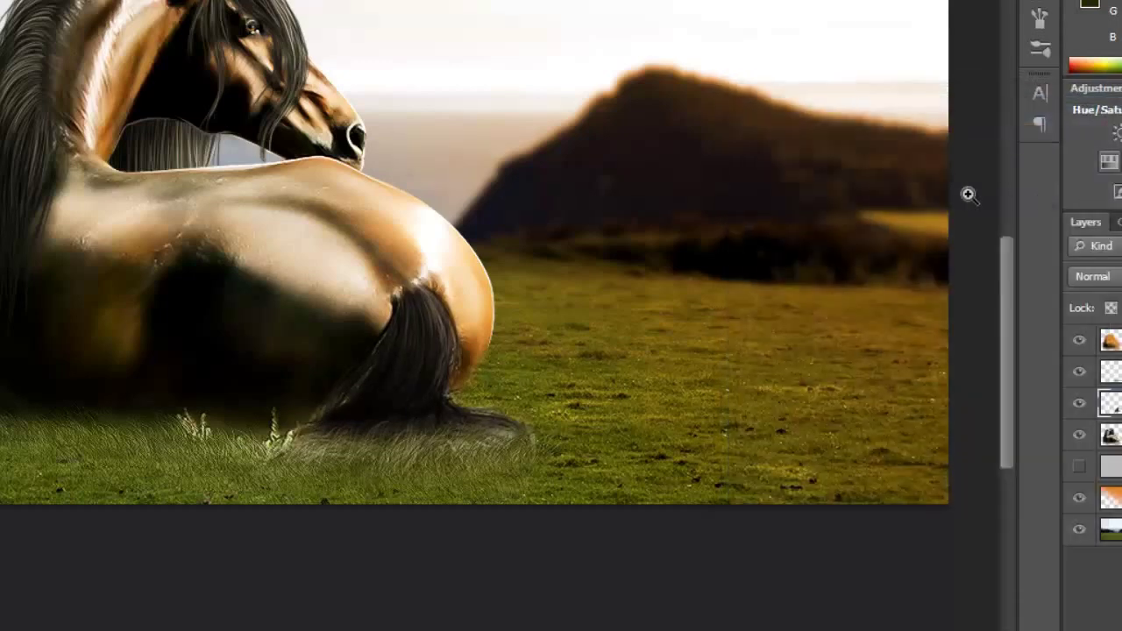
# Step: Clone out the stray grass stalk along the tail's left edge
pyautogui.click(400, 371)
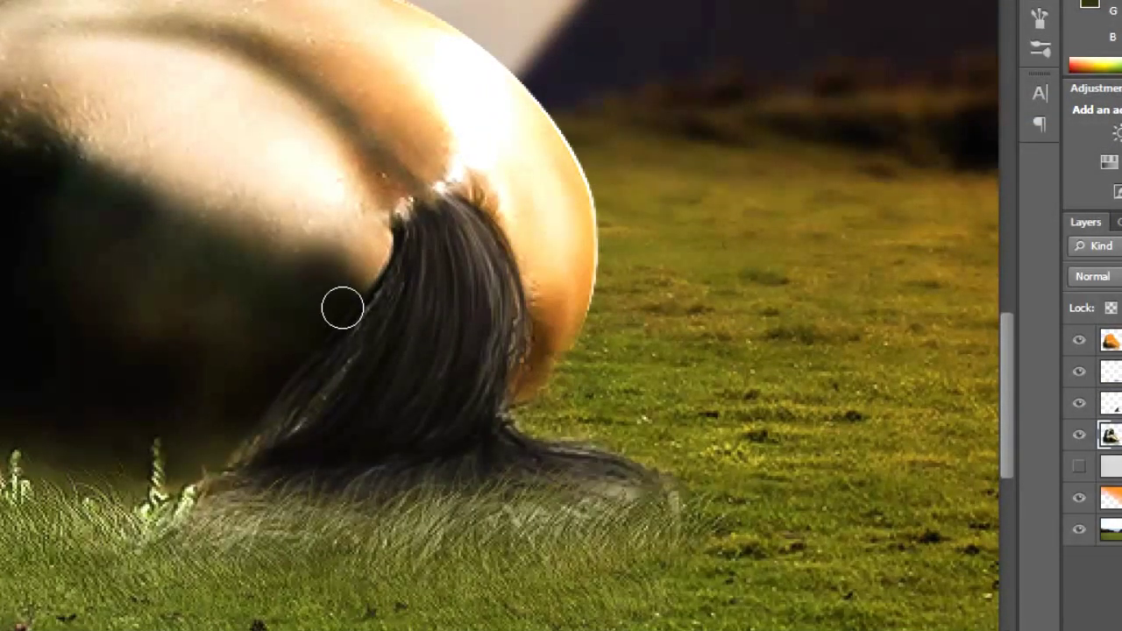
pyautogui.moveTo(342, 307)
pyautogui.mouseDown()
pyautogui.moveTo(346, 339)
pyautogui.moveTo(319, 383)
pyautogui.moveTo(245, 441)
pyautogui.moveTo(176, 461)
pyautogui.moveTo(178, 411)
pyautogui.mouseUp()
pyautogui.keyDown('alt'); pyautogui.click(181, 384); pyautogui.keyUp('alt')
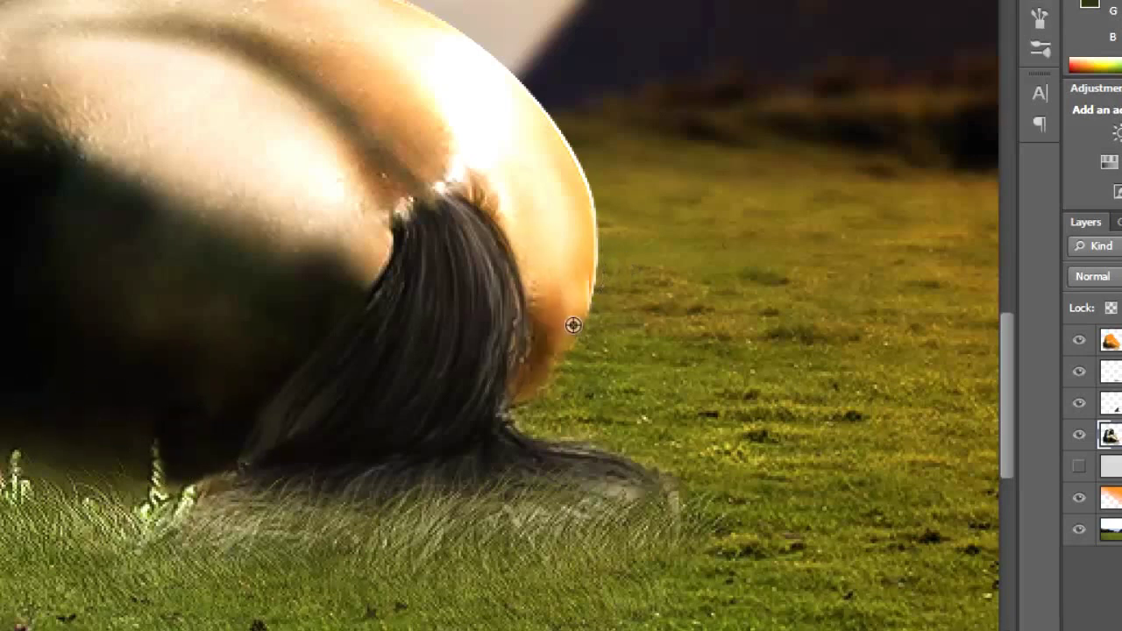
# Step: Clone the rump's skin tone over the tail edge to blend it into the horse
pyautogui.keyDown('alt'); pyautogui.click(546, 329); pyautogui.keyUp('alt')
pyautogui.moveTo(516, 333); pyautogui.dragTo(508, 389)
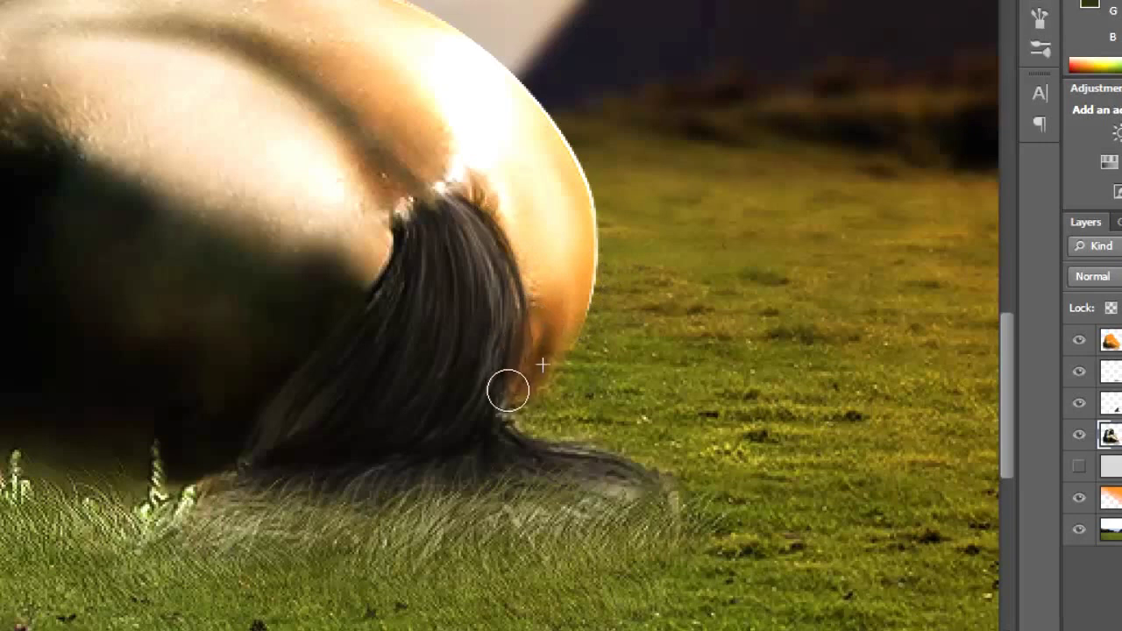
pyautogui.keyDown('alt'); pyautogui.click(556, 293); pyautogui.keyUp('alt')
pyautogui.moveTo(543, 325)
pyautogui.mouseDown()
pyautogui.moveTo(537, 340)
pyautogui.moveTo(523, 280)
pyautogui.moveTo(536, 356)
pyautogui.mouseUp()
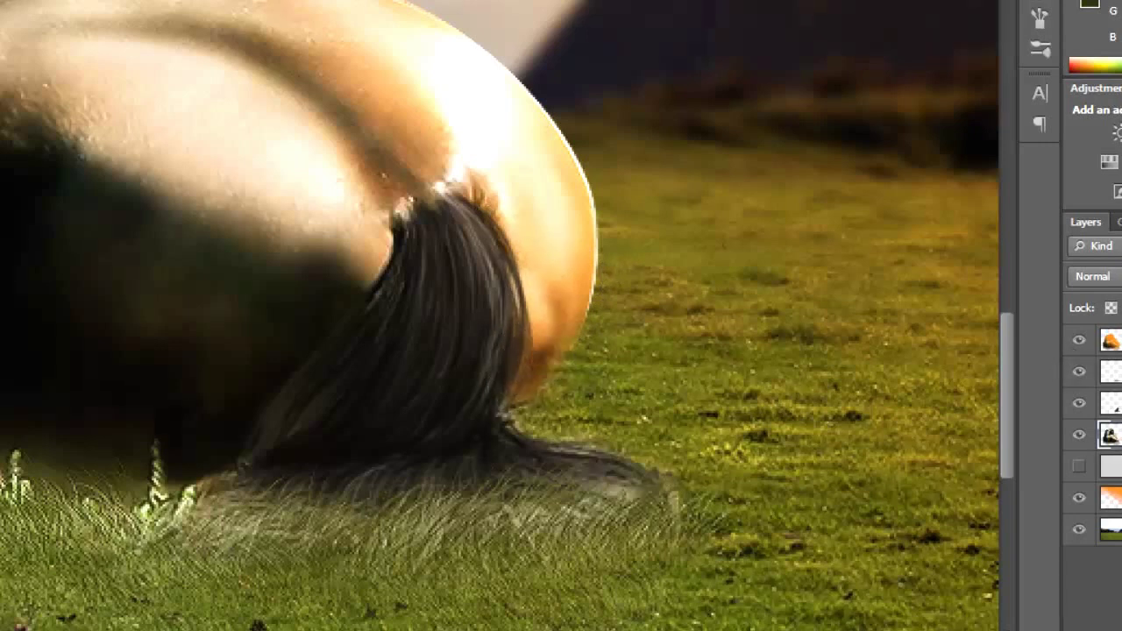
# Step: Add a new empty layer, select the layer beneath, and zoom out to the whole horse
pyautogui.hotkey('ctrl', 'shift', 'alt', 'n')
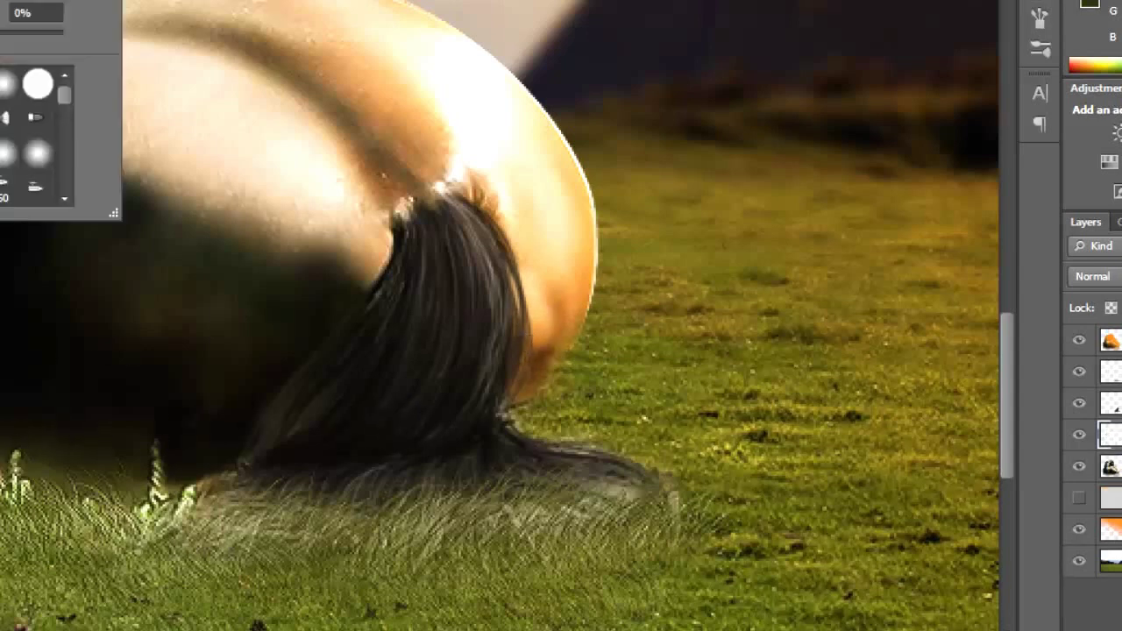
pyautogui.press('Escape')
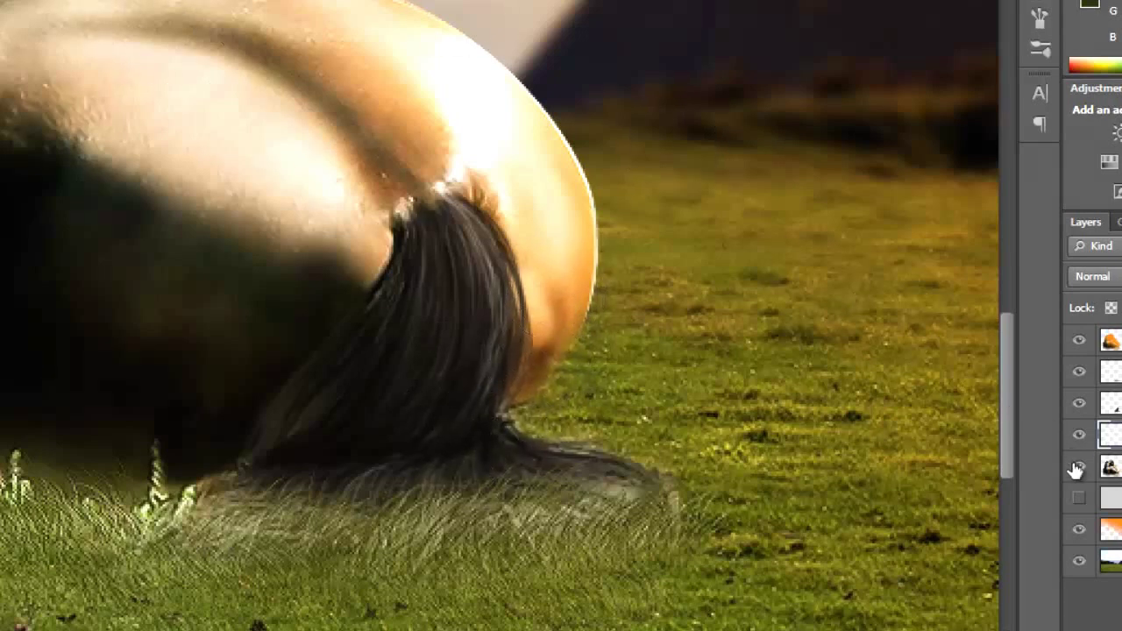
pyautogui.click(1110, 465)
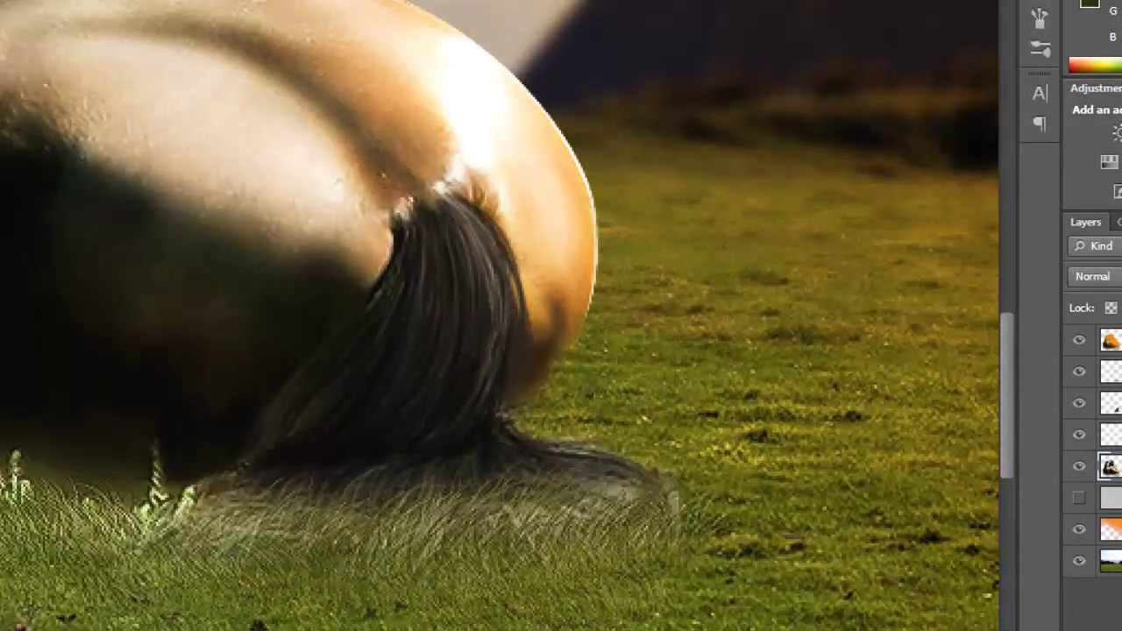
pyautogui.hotkey('ctrl', '-')
pyautogui.hotkey('ctrl', '-')
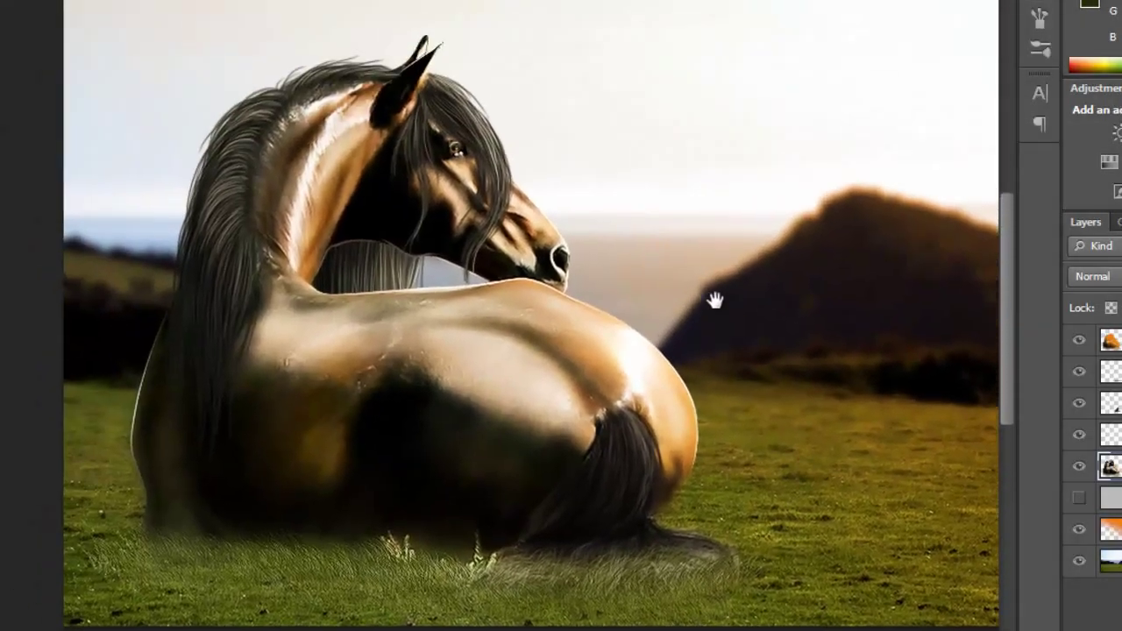
# Step: Merge the empty layers into the horse layer and reframe the view around the horse
pyautogui.moveTo(713, 301); pyautogui.dragTo(713, 325)
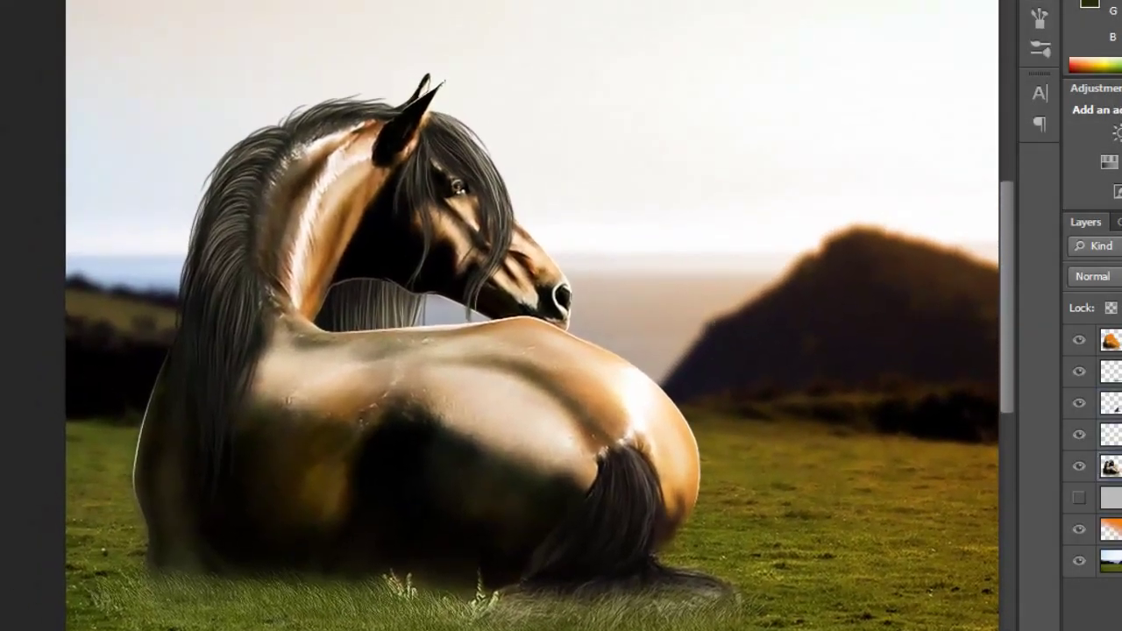
pyautogui.hotkey('ctrl', 'e')
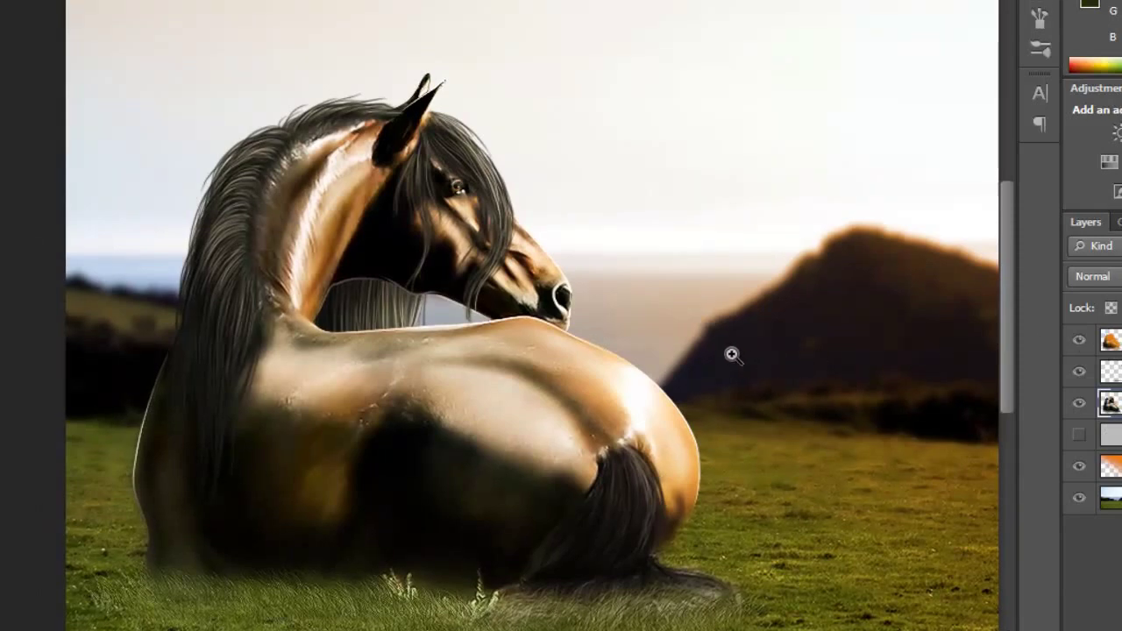
pyautogui.moveTo(613, 77); pyautogui.dragTo(431, 131)
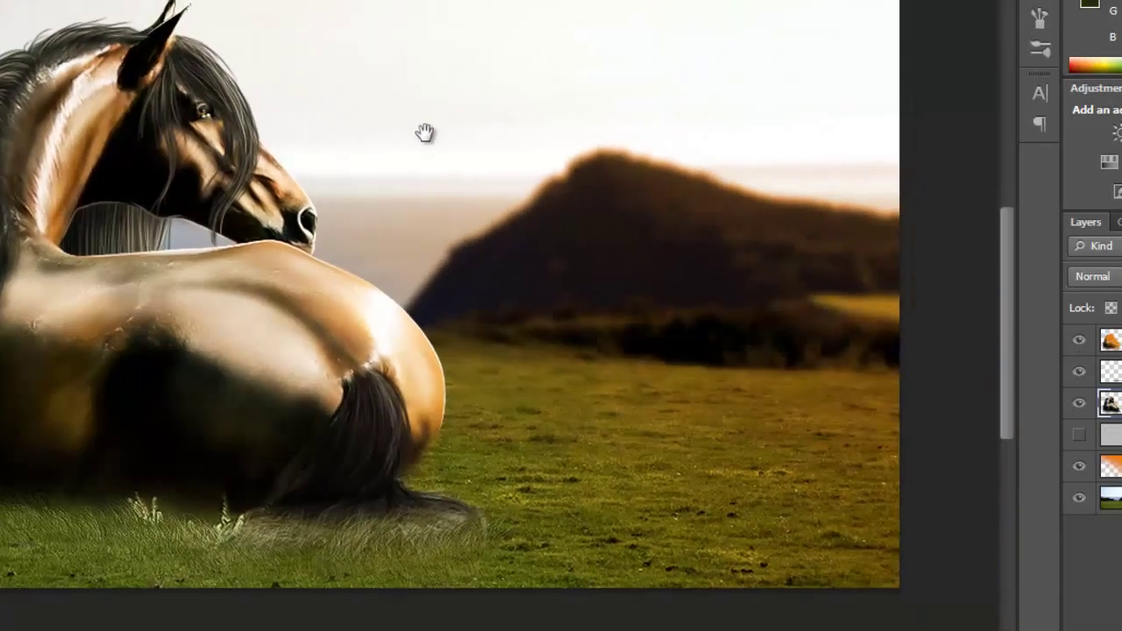
pyautogui.hotkey('ctrl', '-')
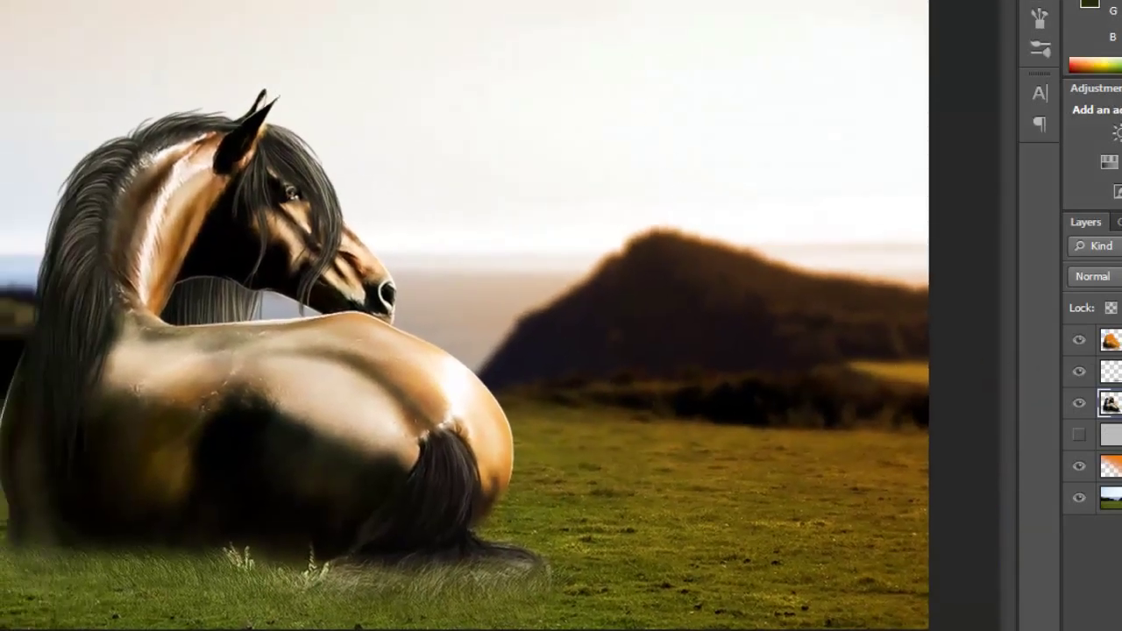
pyautogui.hotkey('alt', '.')
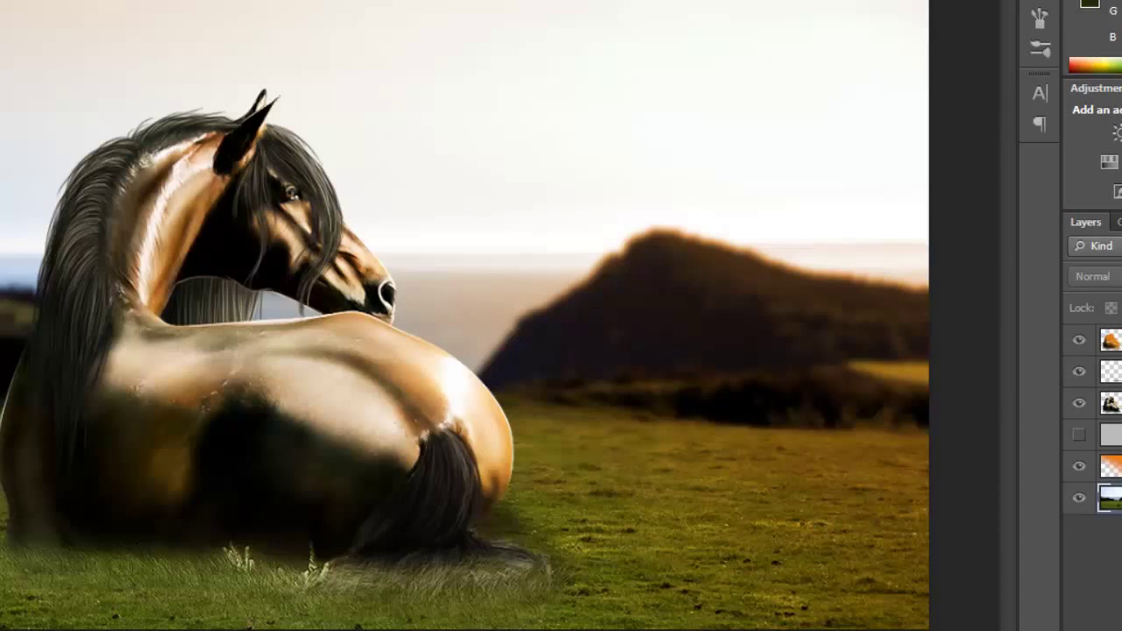
pyautogui.click(1110, 403)
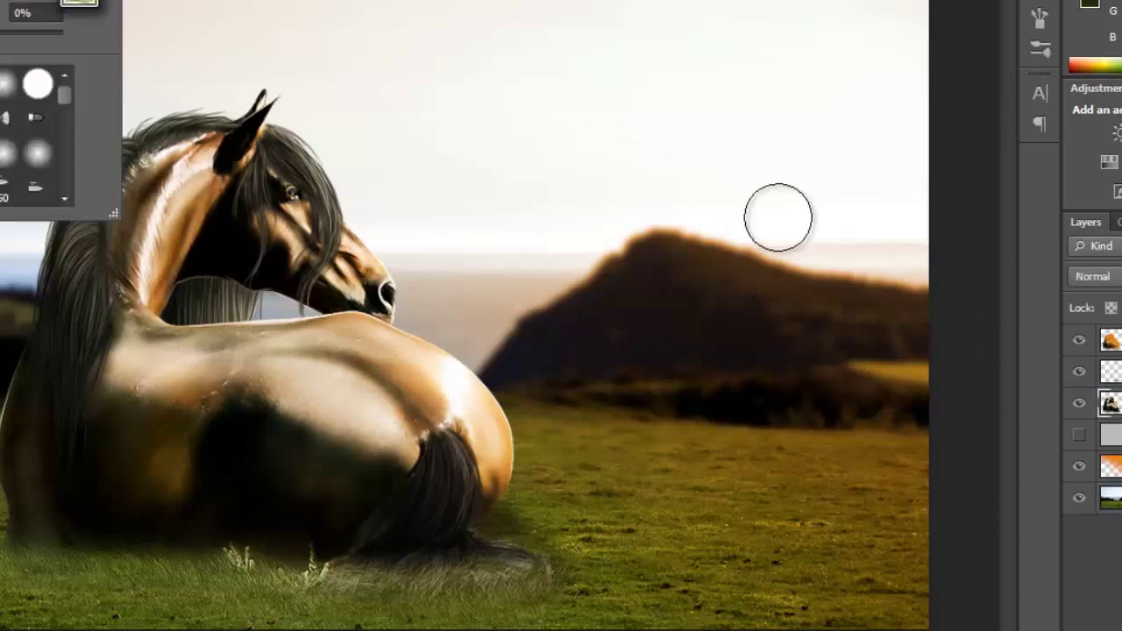
# Step: On a new layer, paint a soft black shadow under the hindquarters with a 0%-hardness round brush
pyautogui.moveTo(550, 591); pyautogui.dragTo(313, 594)
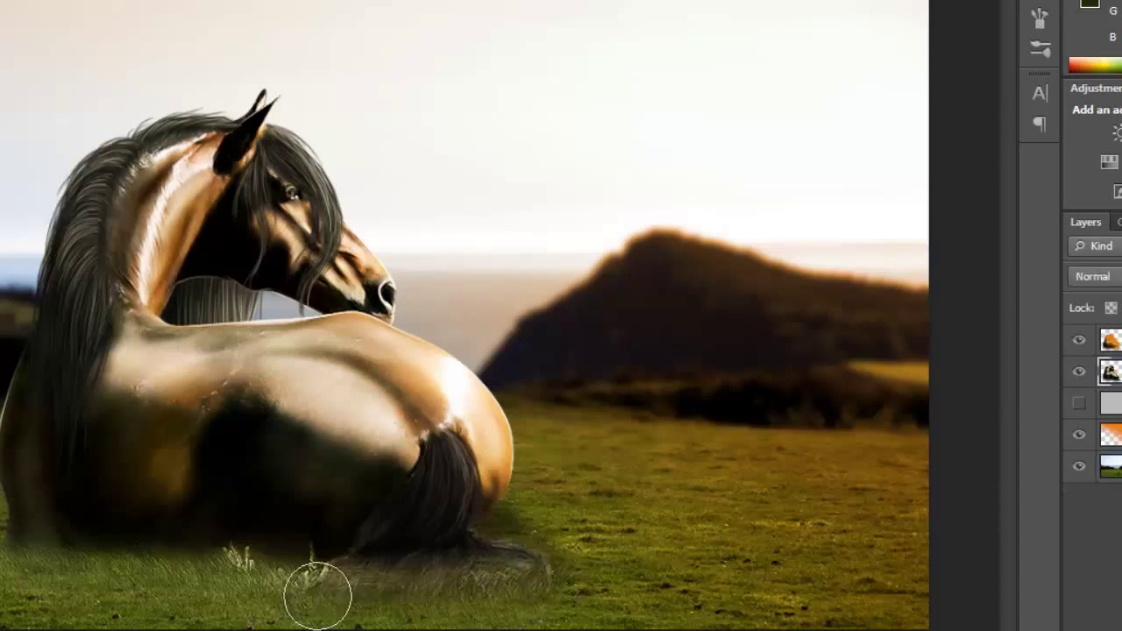
pyautogui.press('Delete')
pyautogui.hotkey('ctrl', 'shift', 'alt', 'n')
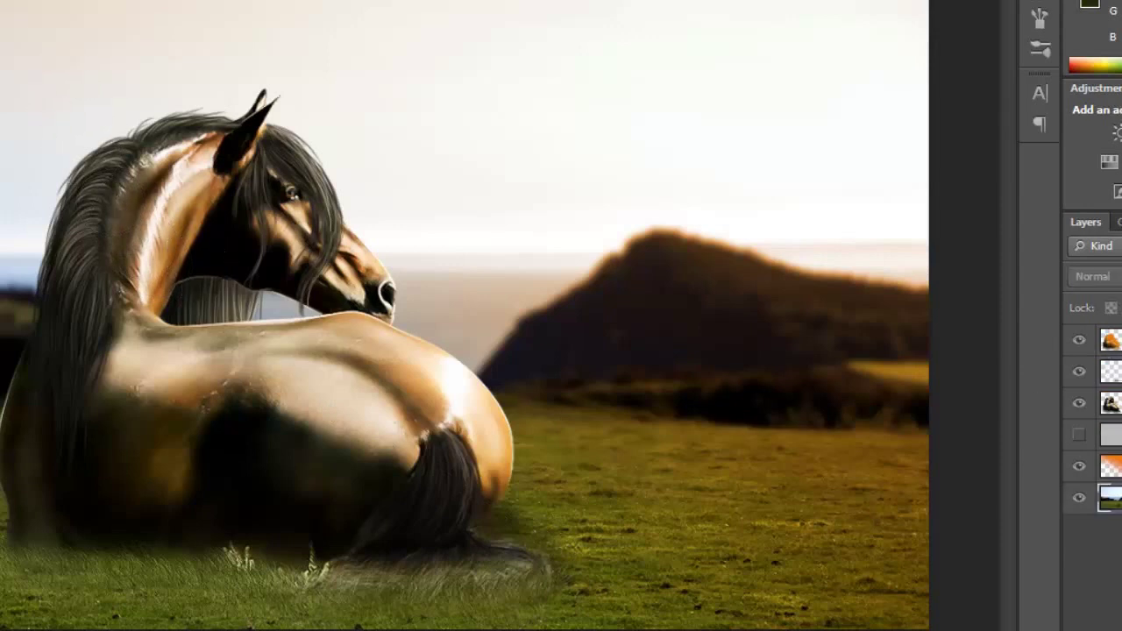
pyautogui.hotkey('ctrl', 'shift', 'alt', 'n')
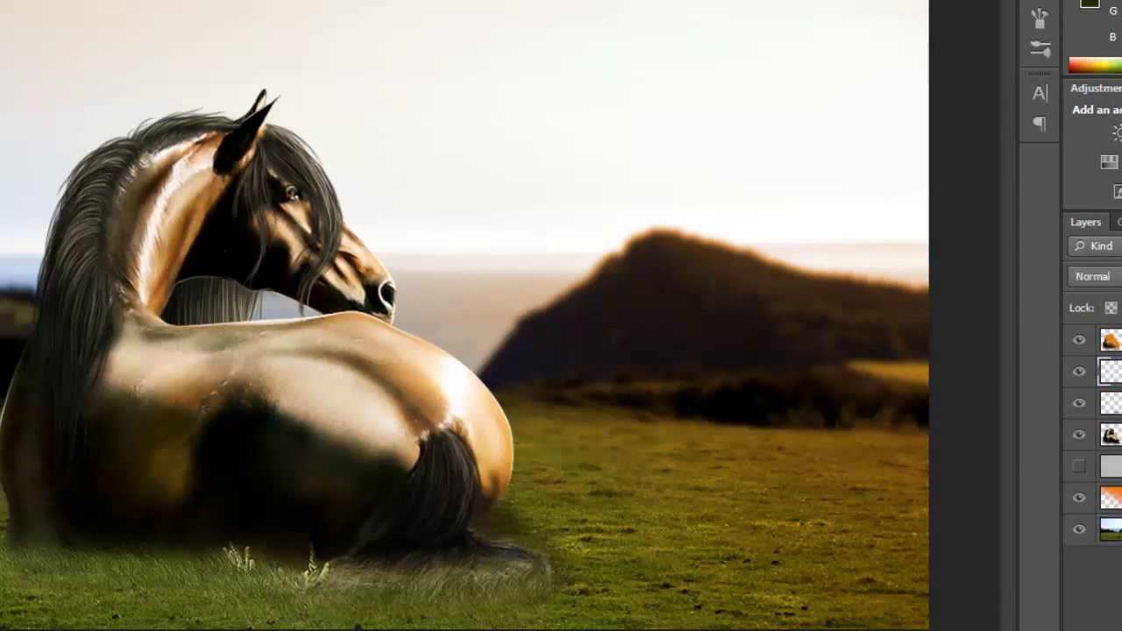
pyautogui.rightClick(1, 58)
pyautogui.click(7, 85)
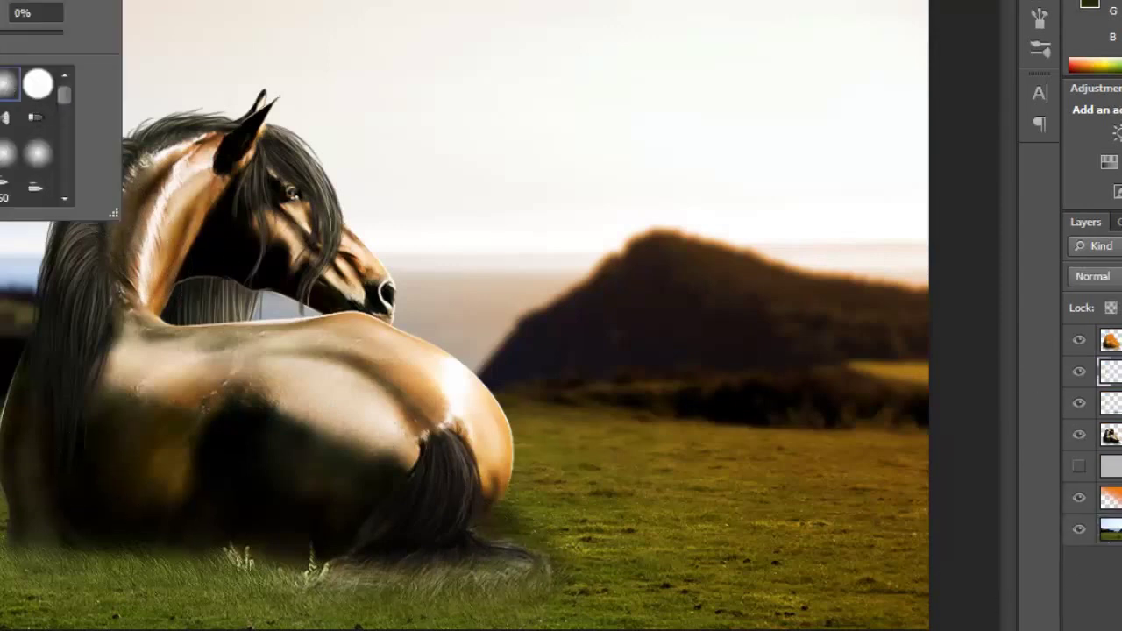
pyautogui.press('Return')
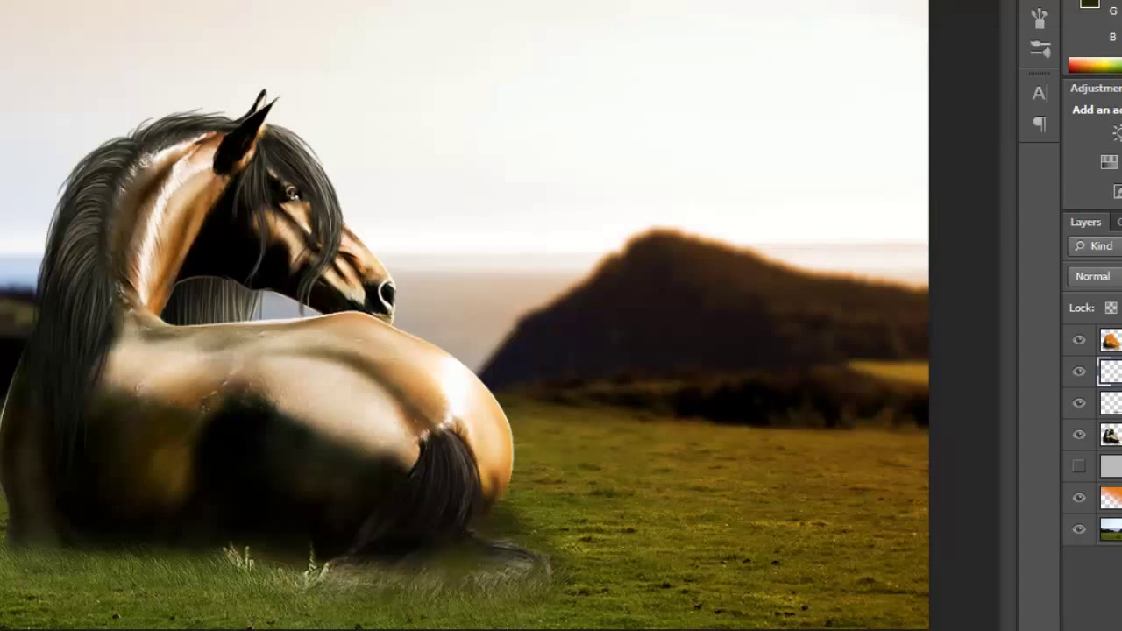
pyautogui.moveTo(398, 567)
pyautogui.mouseDown()
pyautogui.moveTo(571, 573)
pyautogui.moveTo(489, 534)
pyautogui.moveTo(549, 561)
pyautogui.moveTo(386, 582)
pyautogui.moveTo(196, 571)
pyautogui.moveTo(178, 553)
pyautogui.moveTo(27, 566)
pyautogui.moveTo(4, 587)
pyautogui.moveTo(62, 614)
pyautogui.moveTo(447, 615)
pyautogui.mouseUp()
# Step: Extend the shadow along the grass under the horse and blend it in Soft Light
pyautogui.moveTo(447, 615)
pyautogui.mouseDown()
pyautogui.moveTo(55, 567)
pyautogui.moveTo(14, 522)
pyautogui.mouseUp()
pyautogui.moveTo(498, 611)
pyautogui.mouseDown()
pyautogui.moveTo(438, 606)
pyautogui.moveTo(529, 571)
pyautogui.moveTo(386, 619)
pyautogui.moveTo(90, 616)
pyautogui.mouseUp()
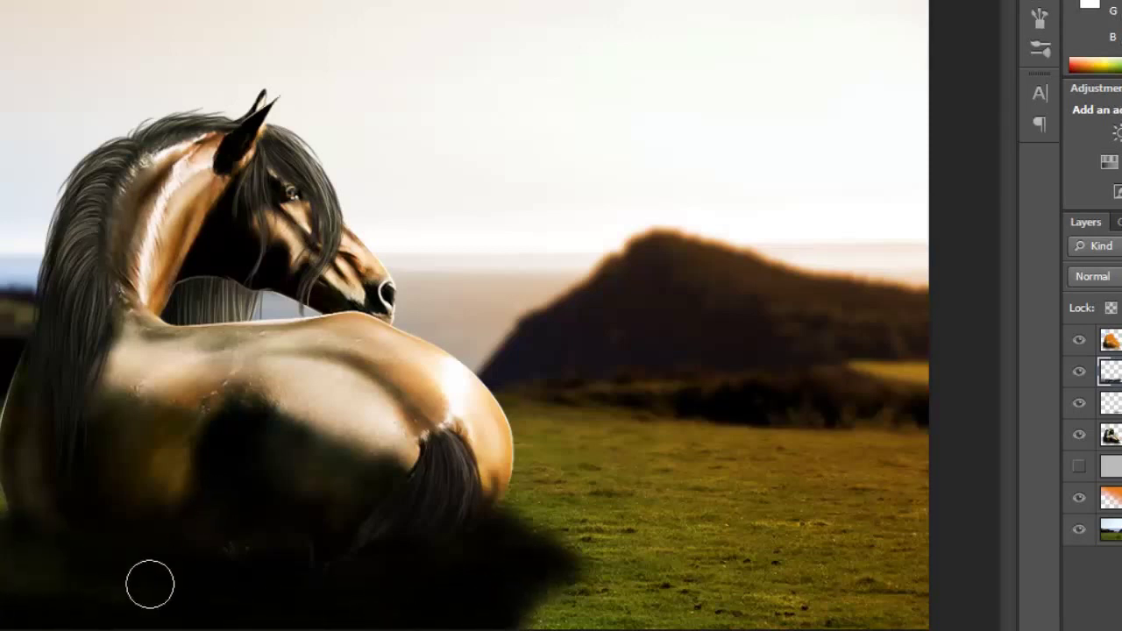
pyautogui.click(1093, 276)
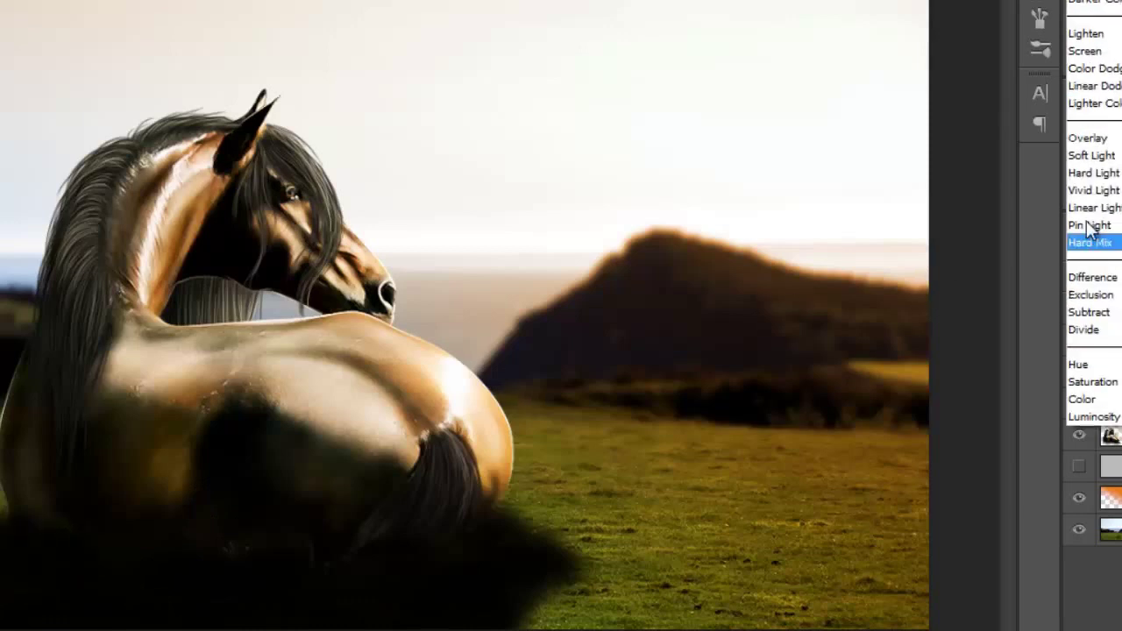
pyautogui.click(1096, 156)
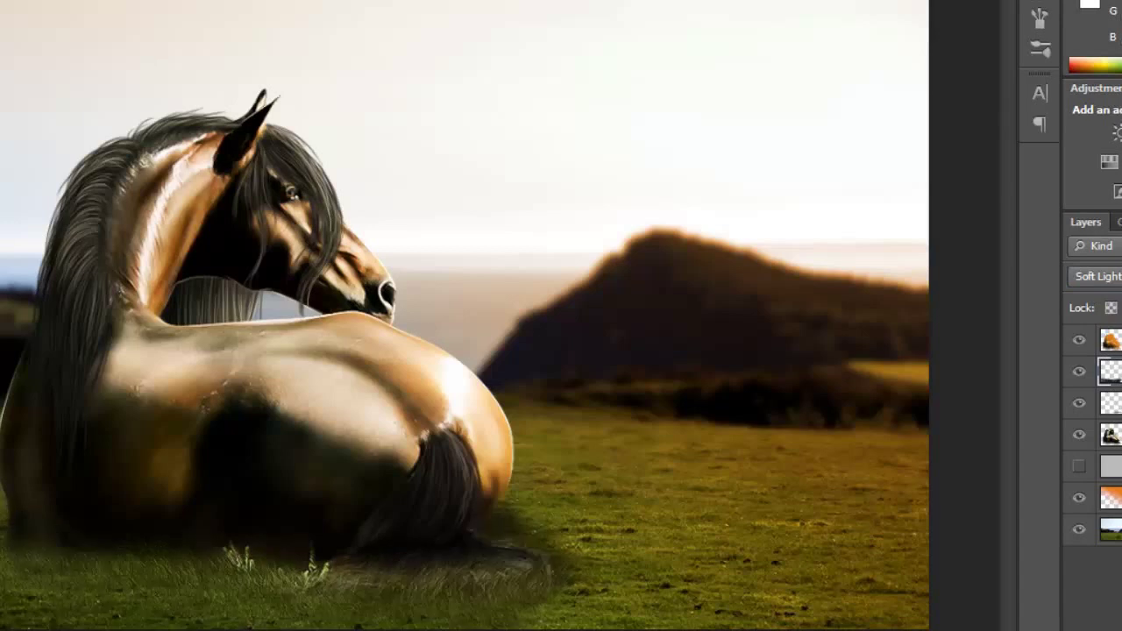
# Step: Paint more Soft Light shadow on a new layer and move it just above the landscape
pyautogui.hotkey('ctrl', 'shift', 'alt', 'n')
pyautogui.moveTo(210, 570); pyautogui.dragTo(18, 552)
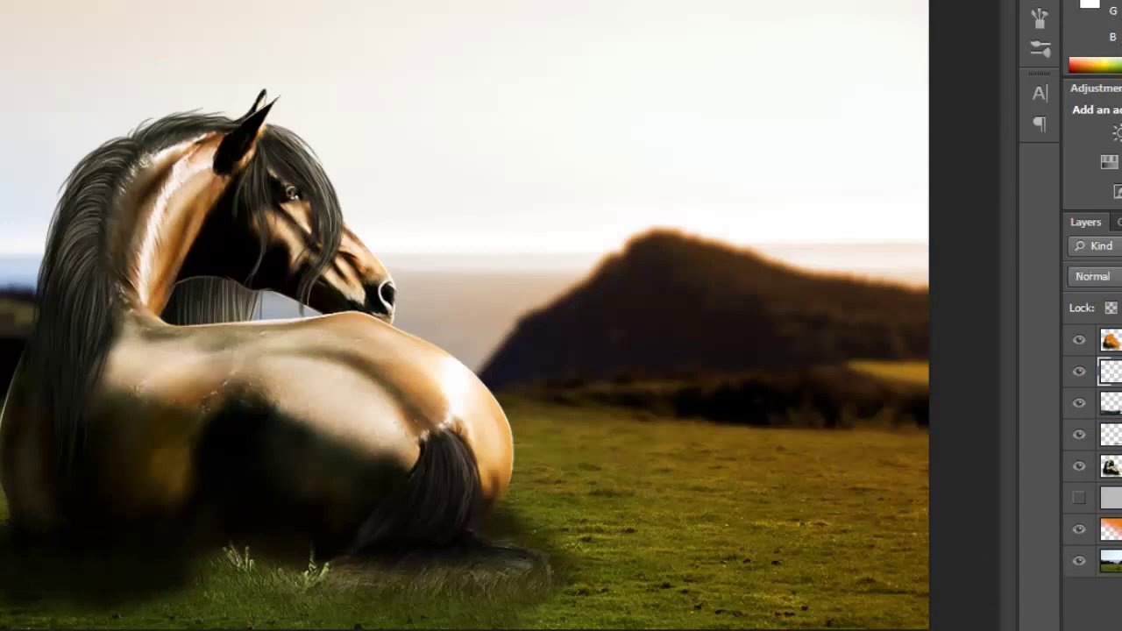
pyautogui.moveTo(259, 576)
pyautogui.mouseDown()
pyautogui.moveTo(351, 604)
pyautogui.moveTo(20, 564)
pyautogui.mouseUp()
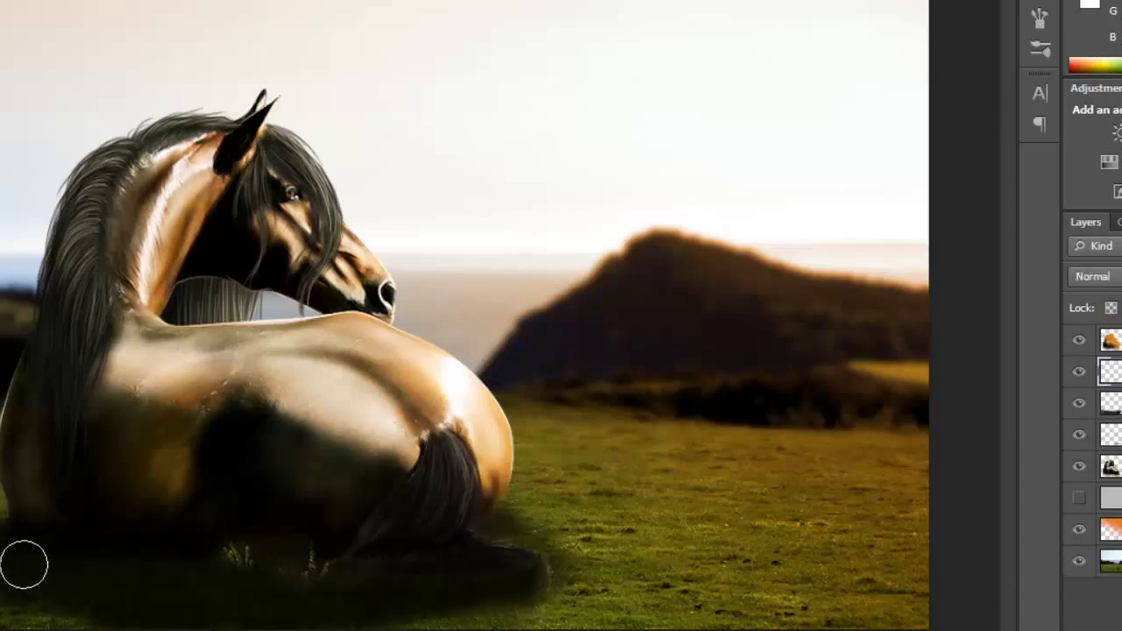
pyautogui.click(1092, 276)
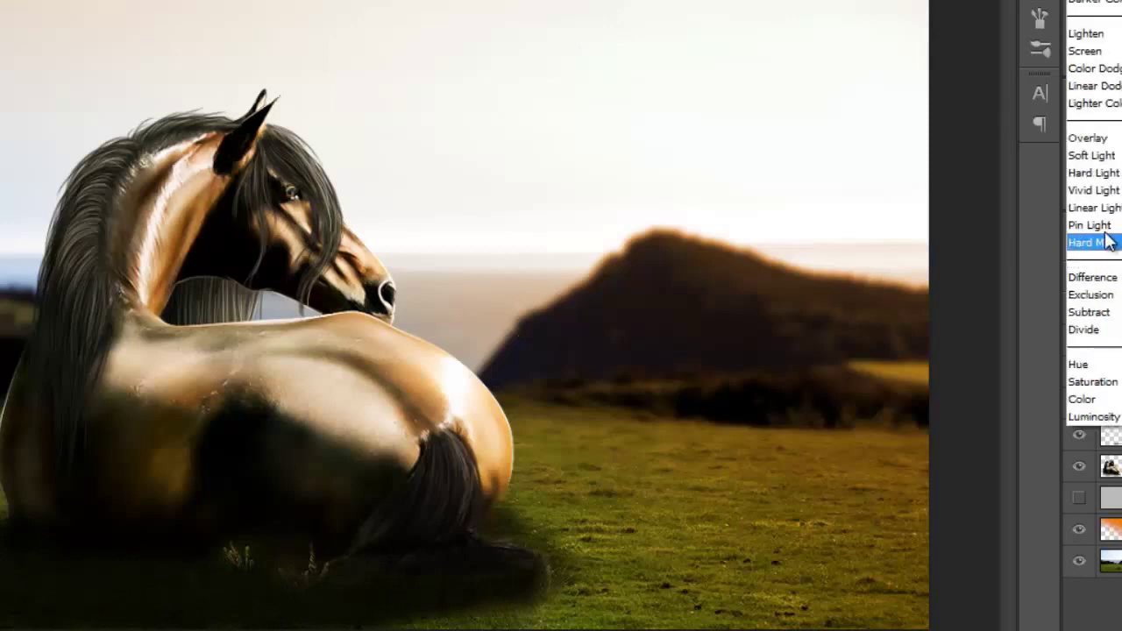
pyautogui.click(1093, 155)
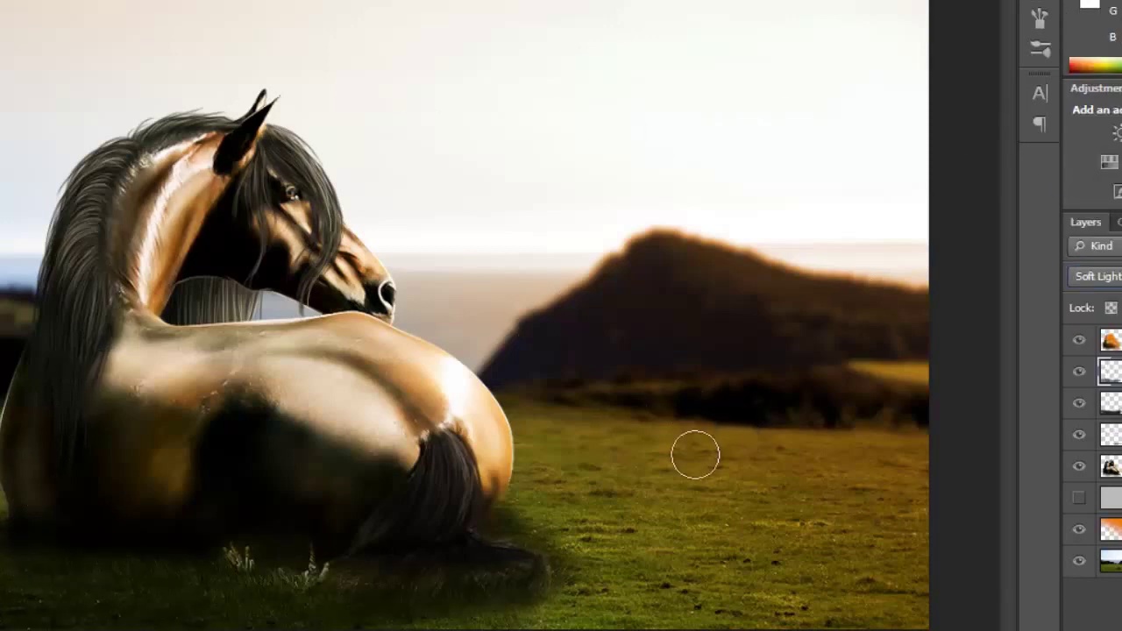
pyautogui.moveTo(479, 539); pyautogui.dragTo(466, 529)
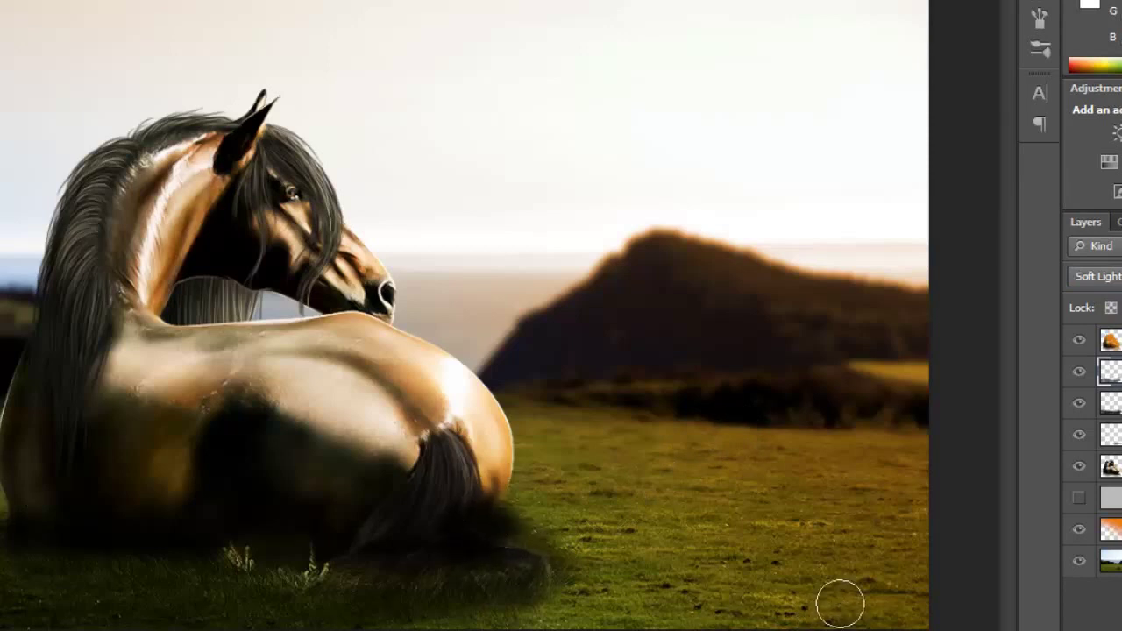
pyautogui.moveTo(1111, 452)
pyautogui.mouseDown()
pyautogui.moveTo(1110, 566)
pyautogui.moveTo(1115, 498)
pyautogui.mouseUp()
pyautogui.moveTo(1110, 537); pyautogui.dragTo(1111, 372)
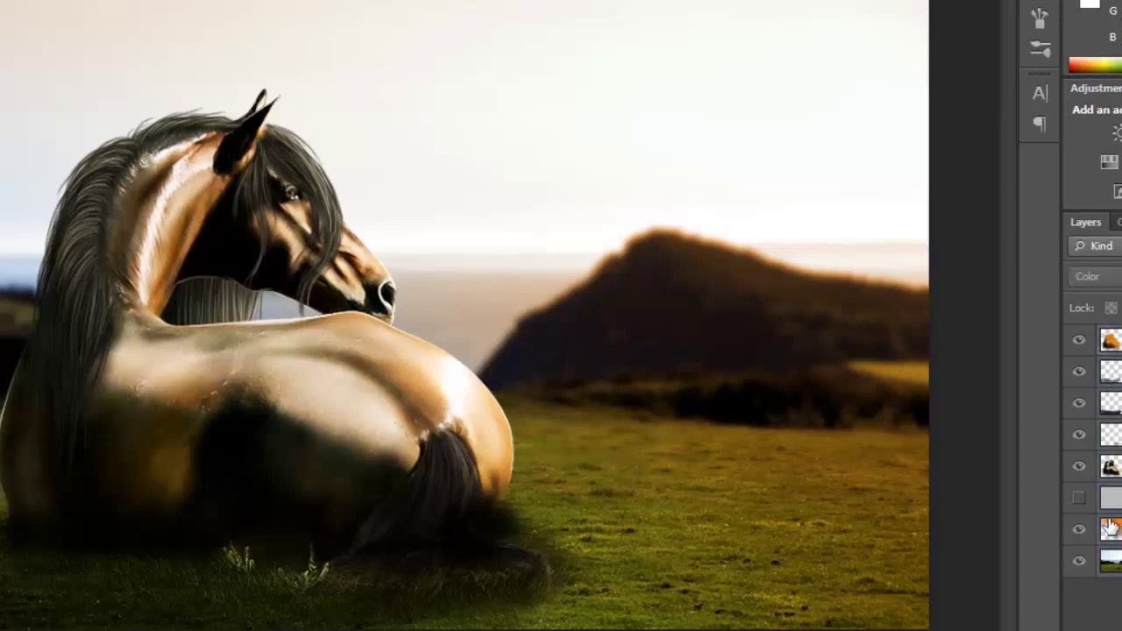
# Step: Flatten the painting, make two copies, and try Screen blending before undoing it
pyautogui.hotkey('ctrl', 'e')
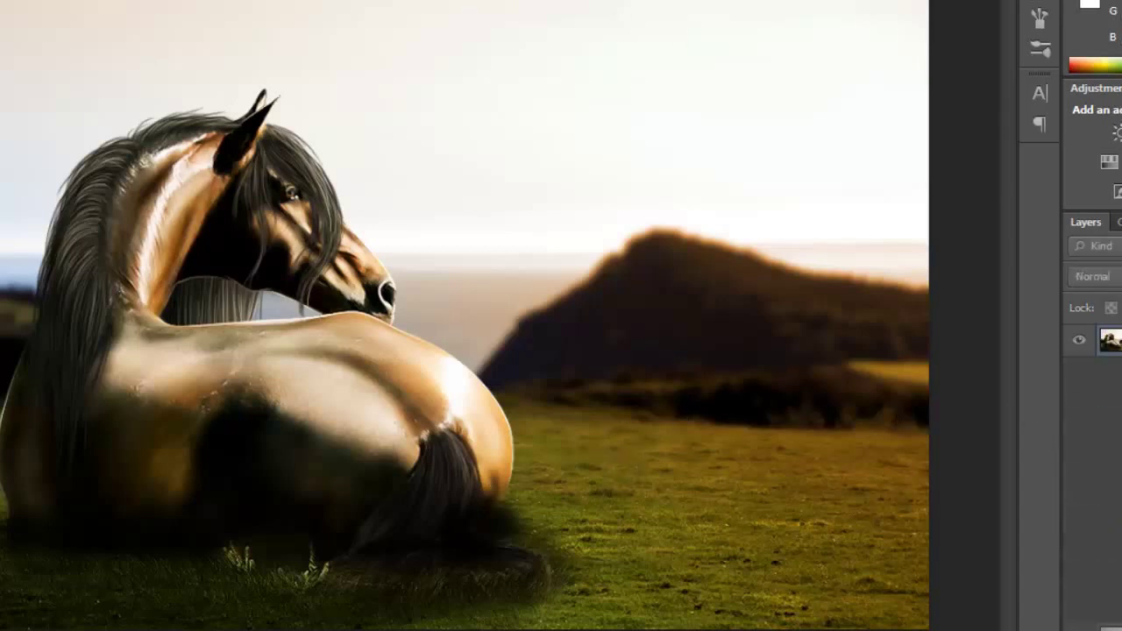
pyautogui.hotkey('ctrl', 'j')
pyautogui.hotkey('ctrl', 'j')
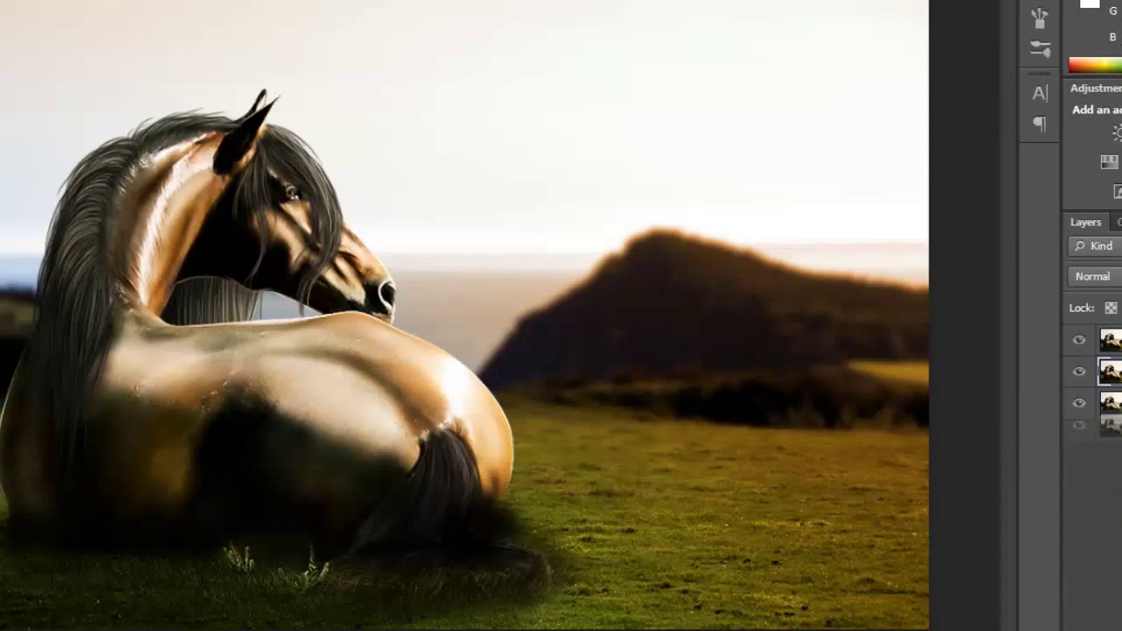
pyautogui.hotkey('ctrl', 'j')
pyautogui.hotkey('ctrl', 'j')
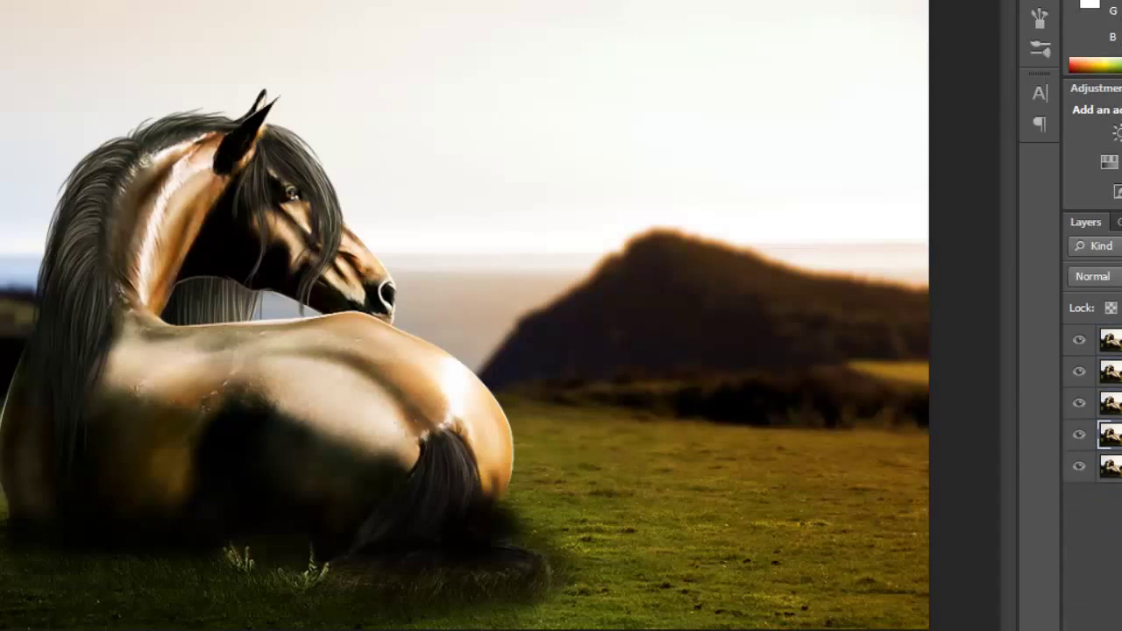
pyautogui.click(1079, 340)
pyautogui.click(1093, 276)
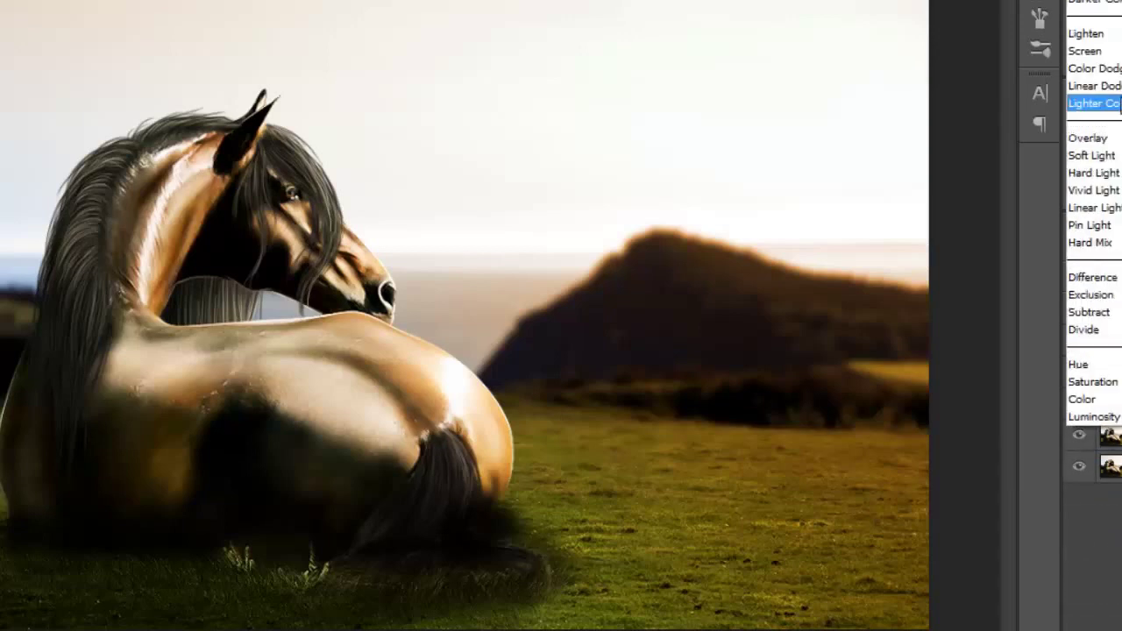
pyautogui.click(1088, 50)
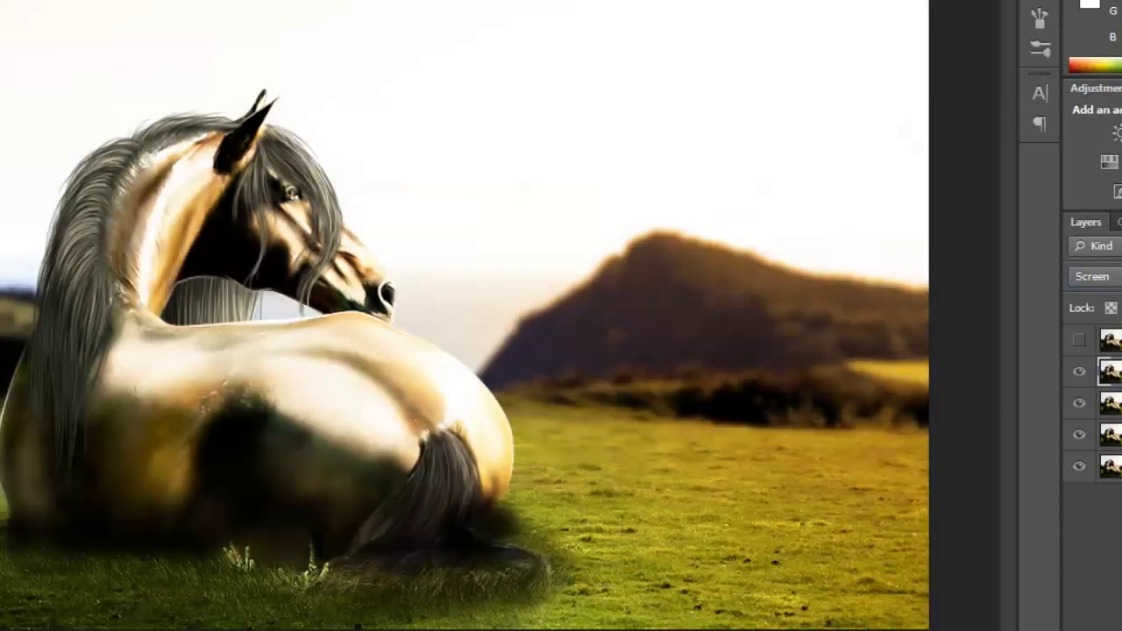
pyautogui.hotkey('ctrl', 'z')
# Step: Set the third layer to Soft Light and apply a 1.5 px Gaussian Blur to the bottom layer
pyautogui.click(1109, 403)
pyautogui.click(1093, 276)
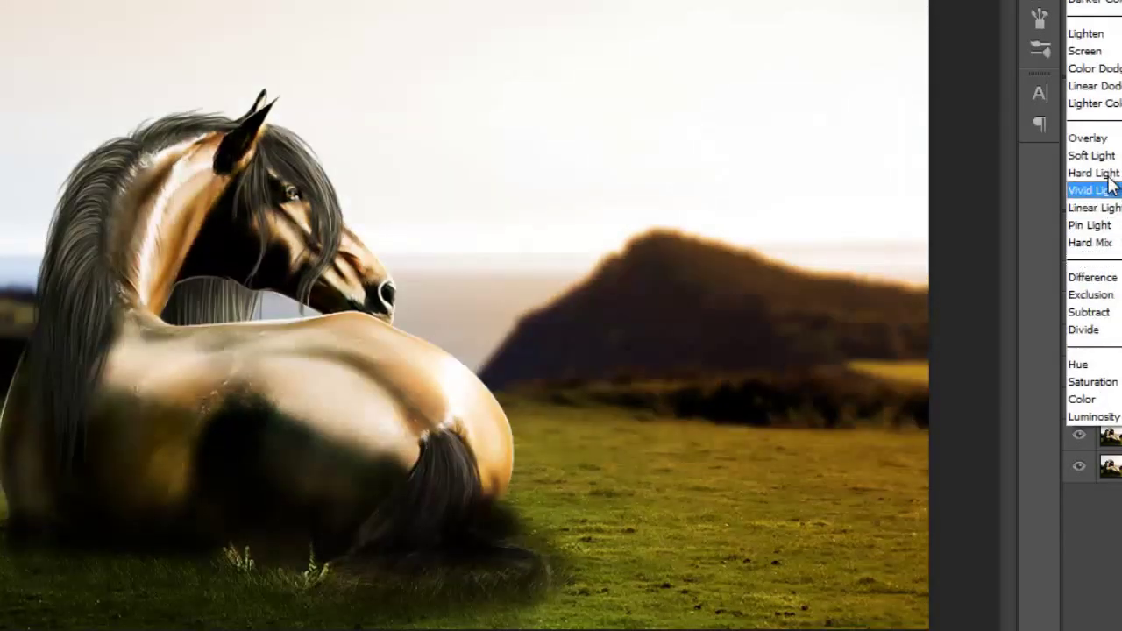
pyautogui.click(1098, 172)
pyautogui.hotkey('alt', '[')
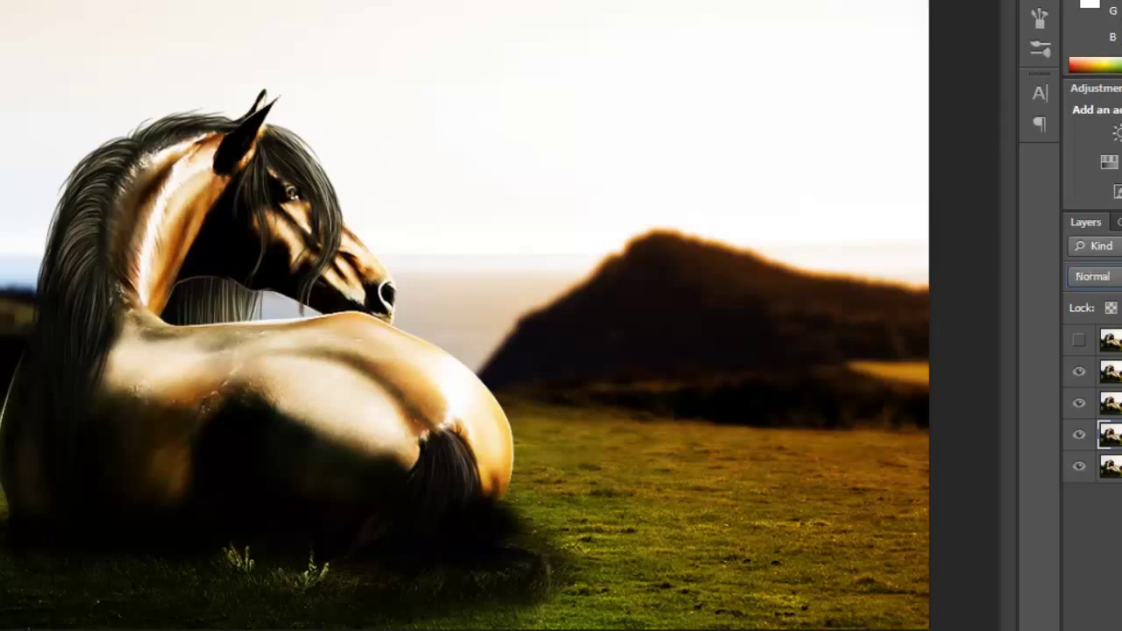
pyautogui.hotkey('alt', '[')
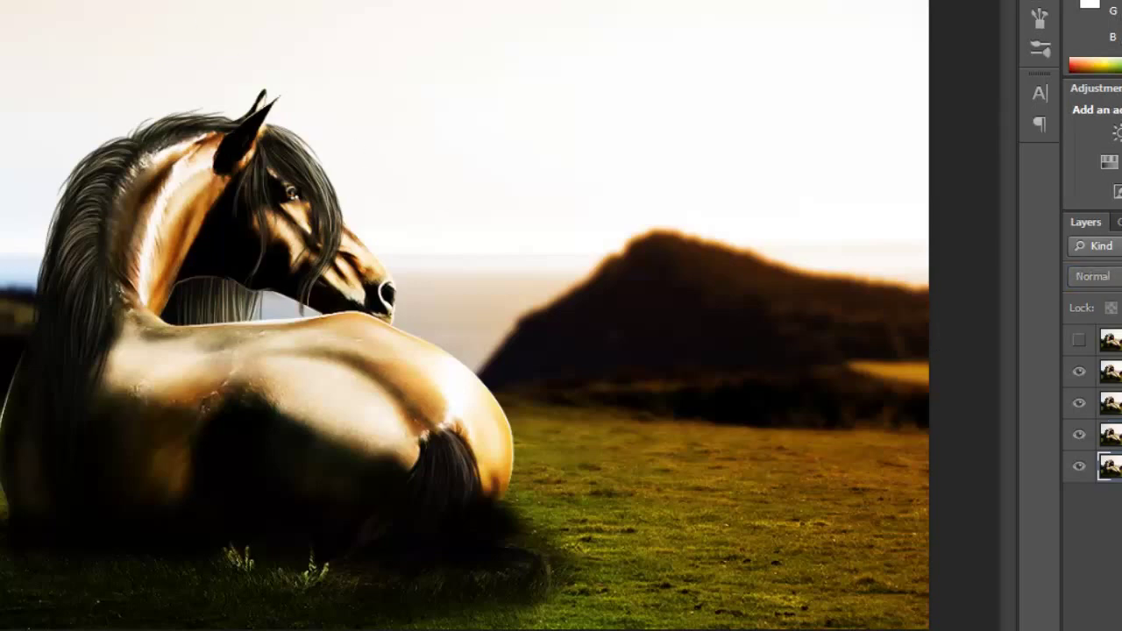
pyautogui.hotkey('alt', 't')
pyautogui.click(123, 254)
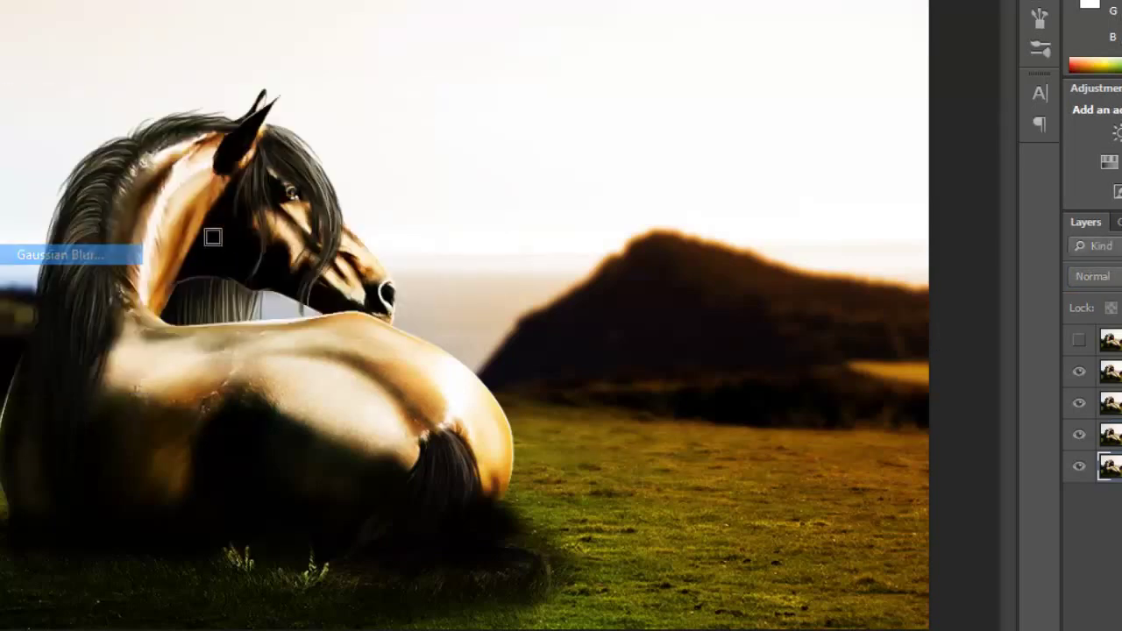
pyautogui.press('Return')
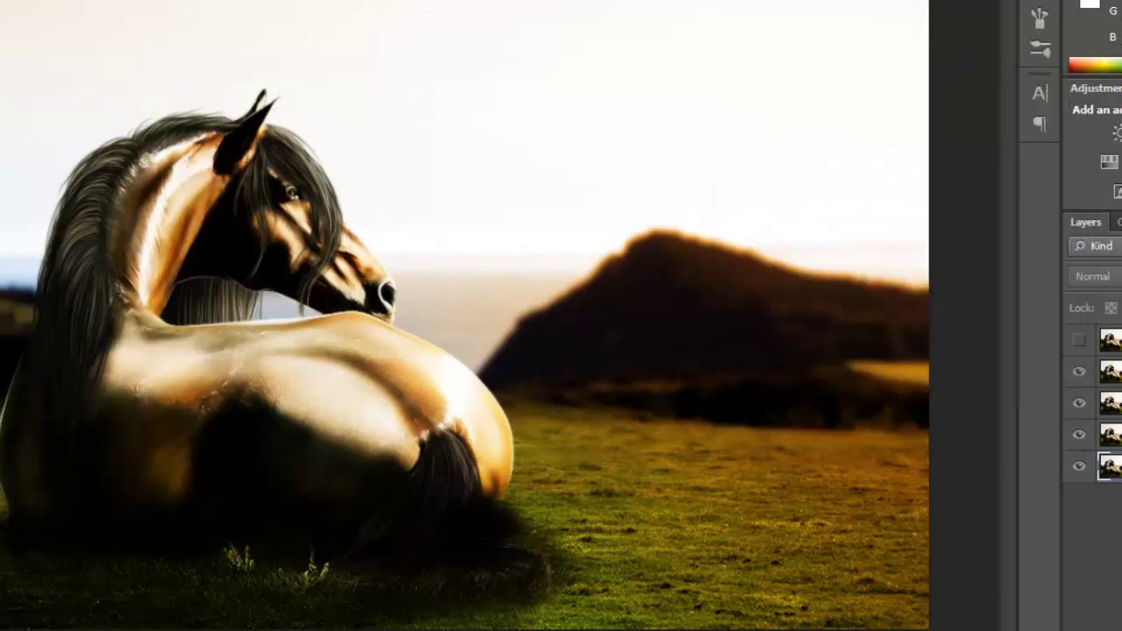
# Step: Merge the copies, sharpen the merged image, compare, and delete the extra layer
pyautogui.hotkey('alt', ']')
pyautogui.hotkey('ctrl', 'shift', 'e')
pyautogui.click(1080, 339)
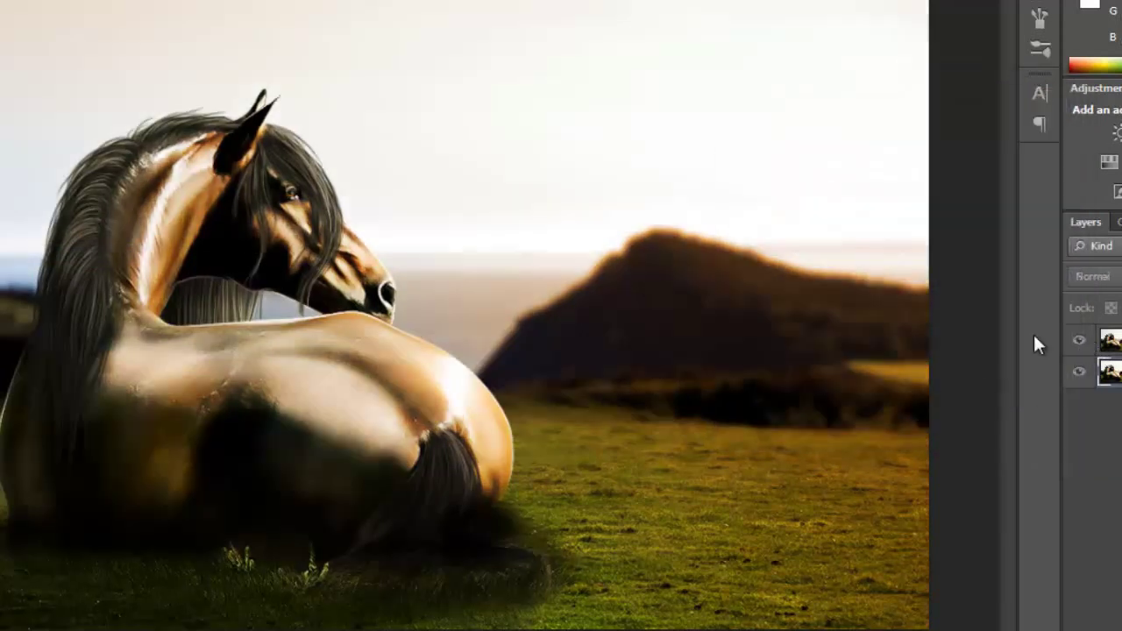
pyautogui.click(1109, 339)
pyautogui.hotkey('alt', 't')
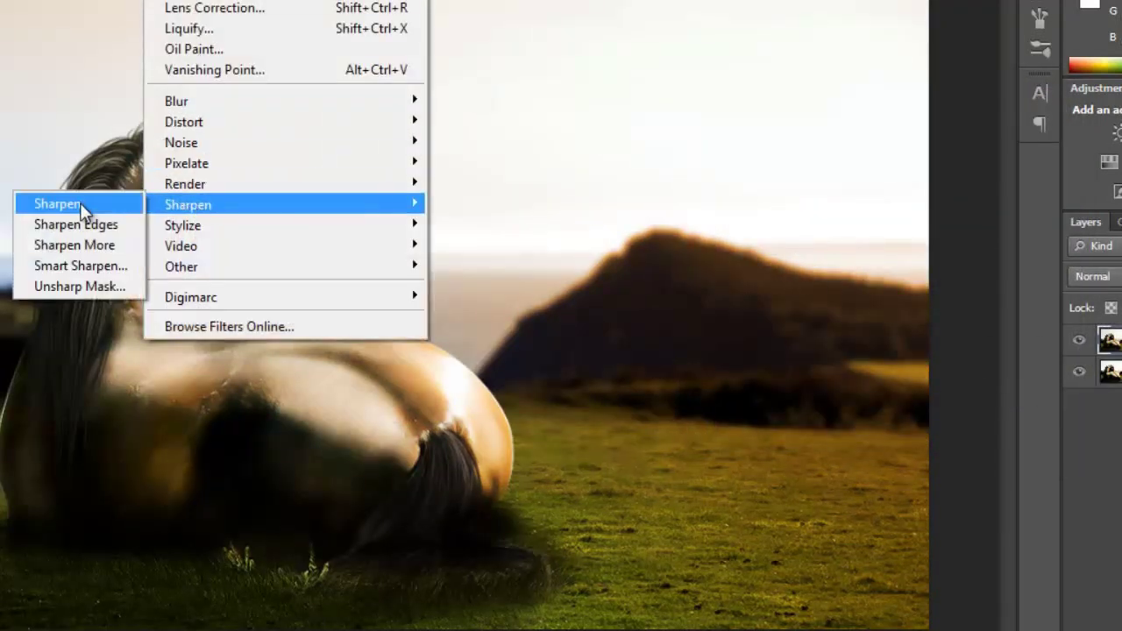
pyautogui.click(77, 203)
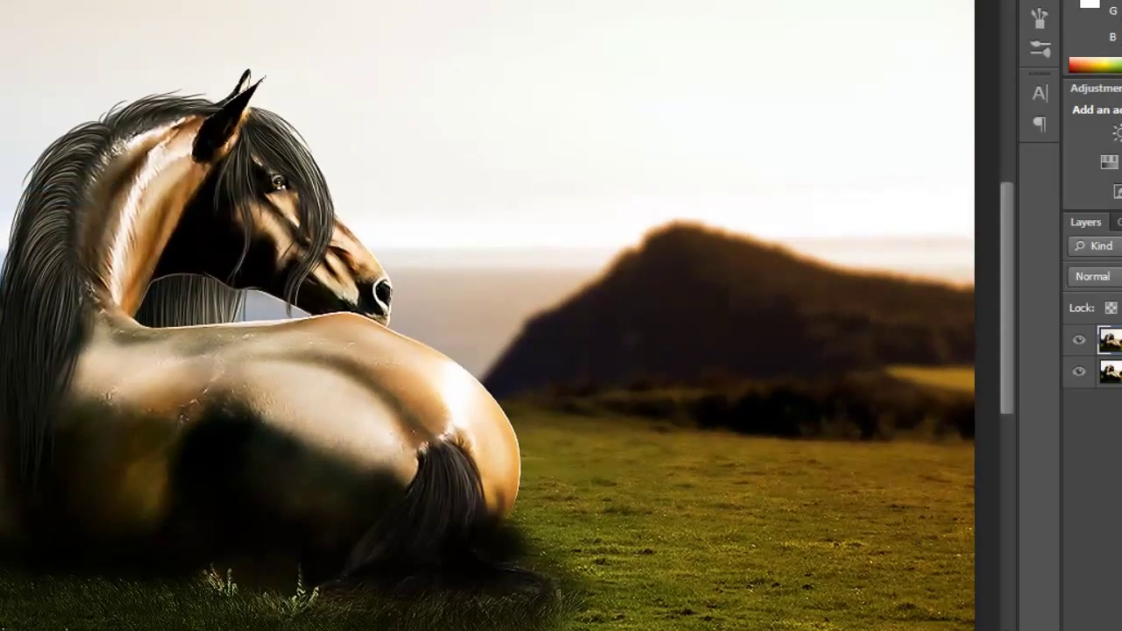
pyautogui.click(1079, 340)
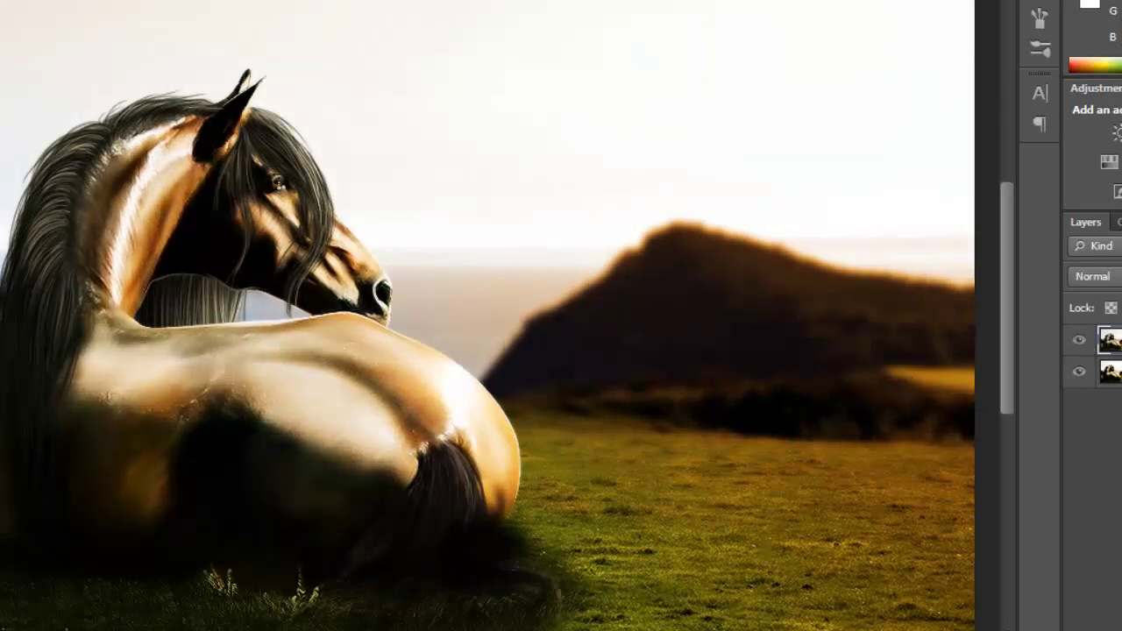
pyautogui.scroll(-2, 493, 123)
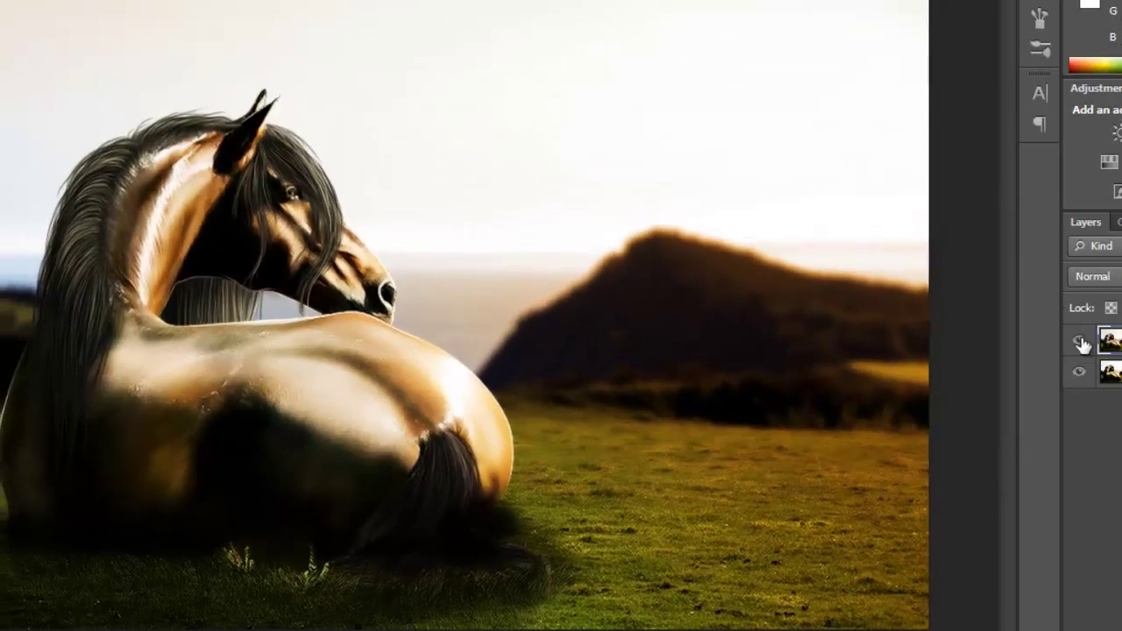
pyautogui.press('Delete')
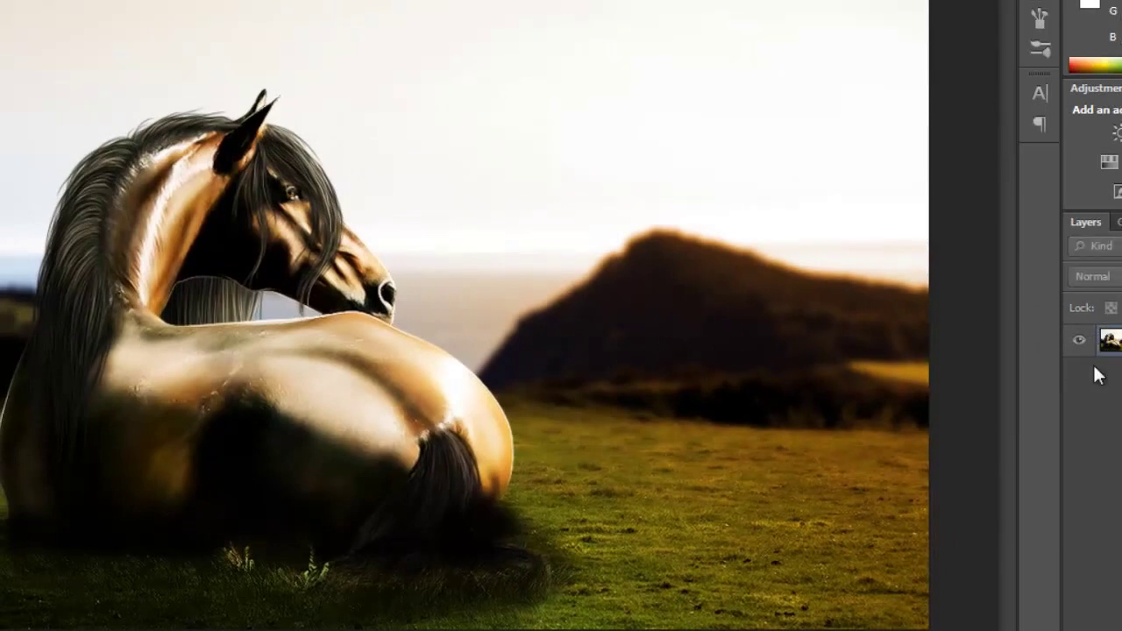
pyautogui.moveTo(991, 309)
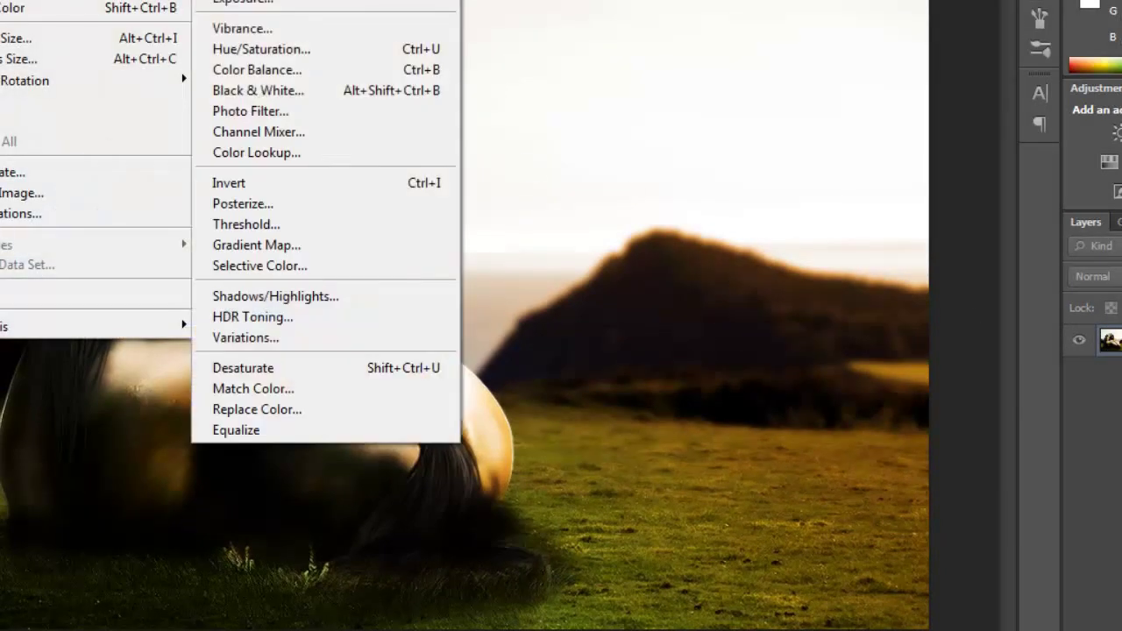
# Step: Add a Curves adjustment layer with a gentle curve that slightly darkens the painting
pyautogui.click(321, 7)
pyautogui.moveTo(961, 325)
pyautogui.mouseDown()
pyautogui.moveTo(976, 352)
pyautogui.moveTo(991, 308)
pyautogui.mouseUp()
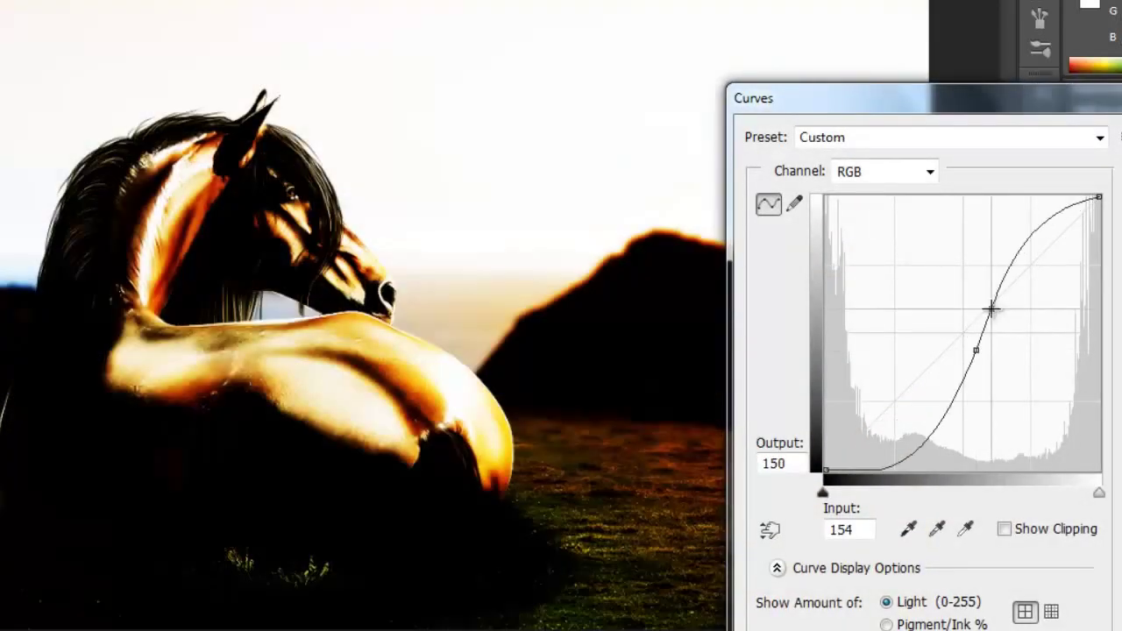
pyautogui.press('Escape')
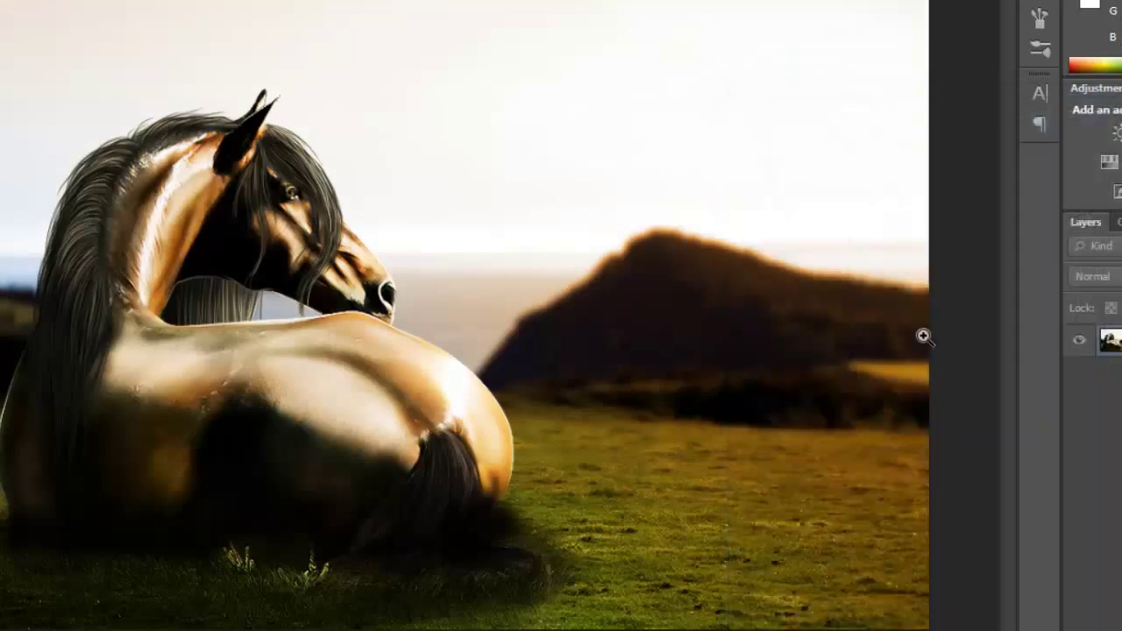
pyautogui.click(1088, 302)
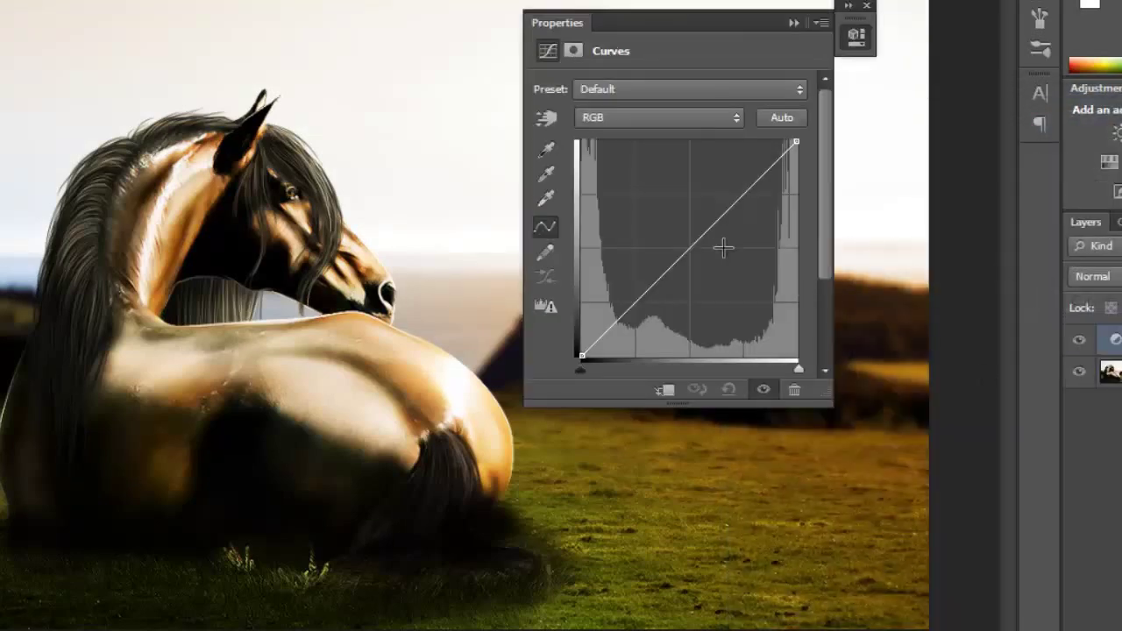
pyautogui.moveTo(712, 246)
pyautogui.mouseDown()
pyautogui.moveTo(701, 257)
pyautogui.moveTo(719, 229)
pyautogui.moveTo(724, 238)
pyautogui.mouseUp()
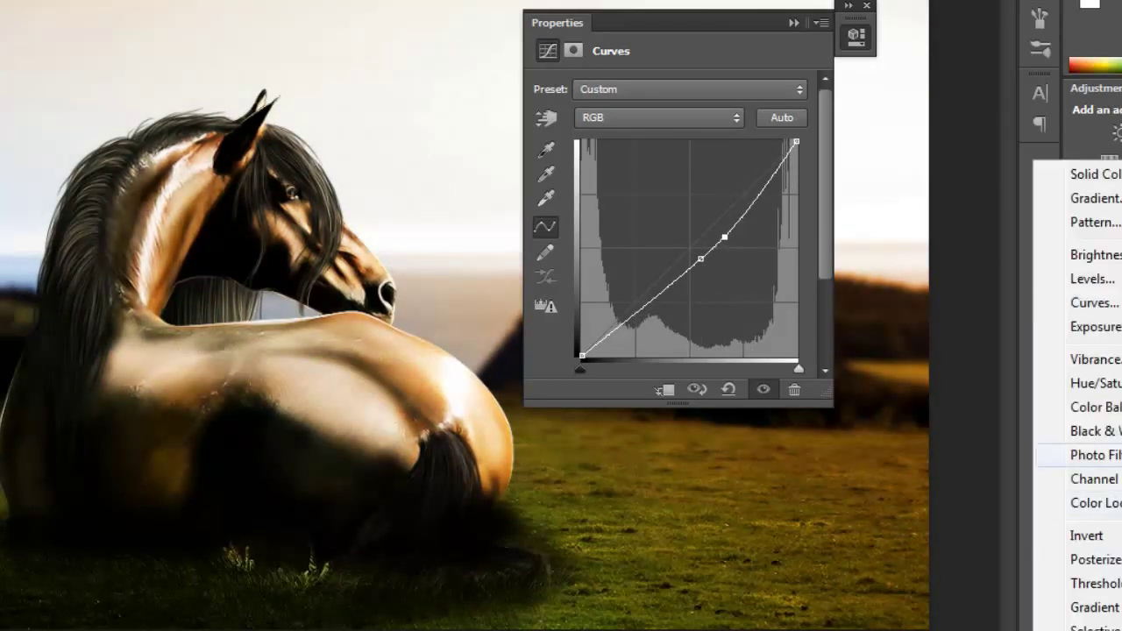
# Step: Add a Levels adjustment layer set to 19, 1.51 and 247
pyautogui.click(1108, 285)
pyautogui.moveTo(566, 247); pyautogui.dragTo(582, 247)
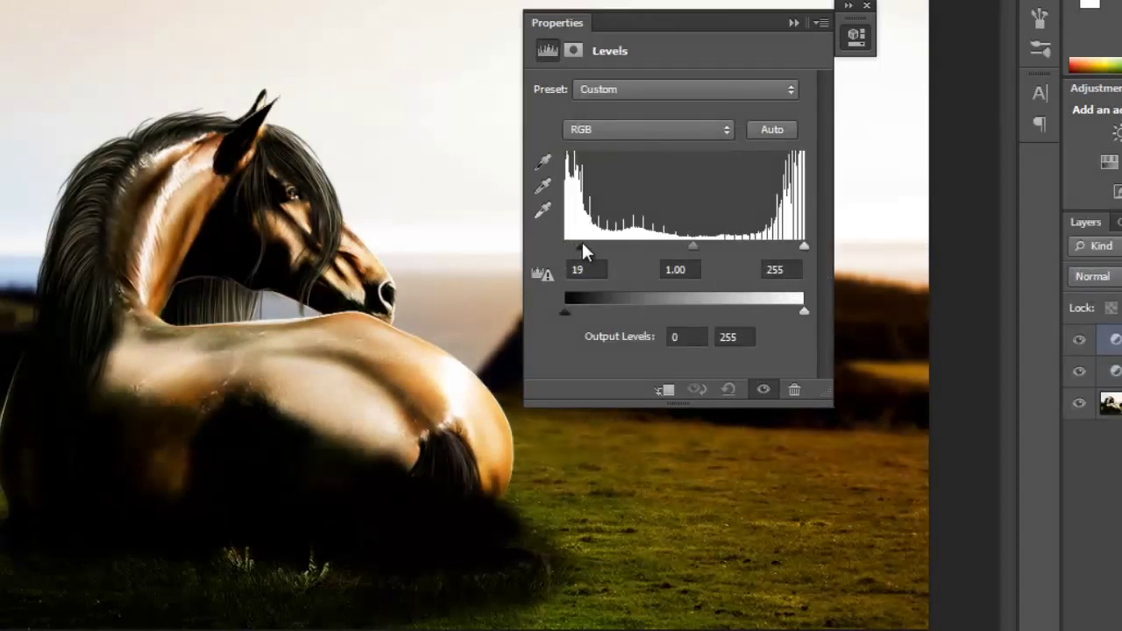
pyautogui.moveTo(685, 247); pyautogui.dragTo(659, 248)
pyautogui.moveTo(804, 248); pyautogui.dragTo(797, 247)
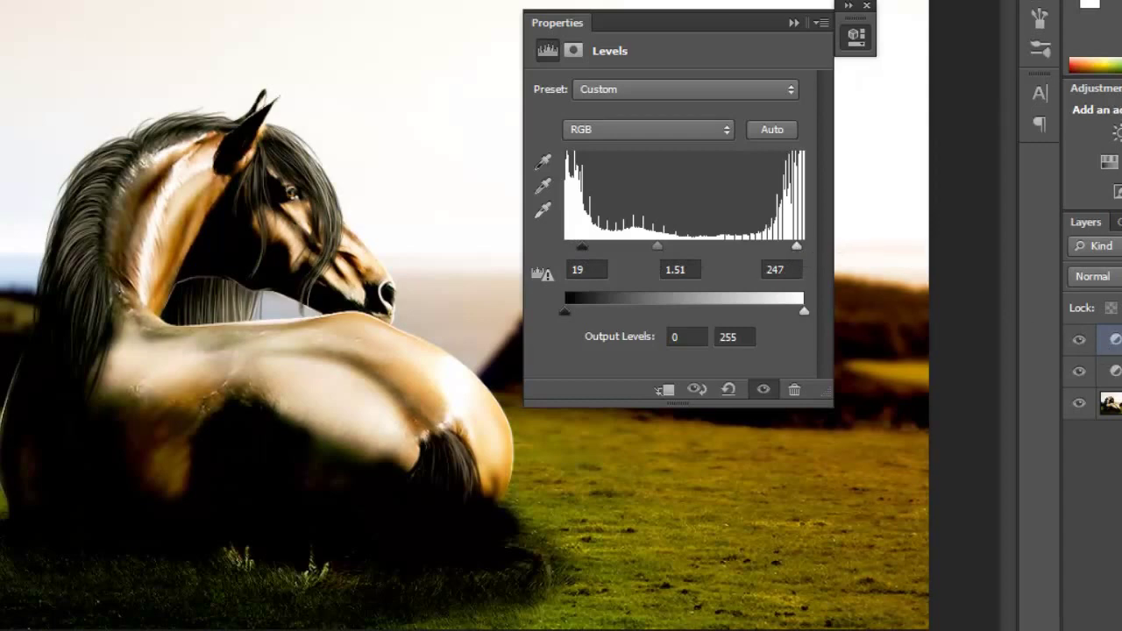
# Step: Collapse Properties, compare the adjustments, then select and merge the adjustment layers
pyautogui.click(1116, 339)
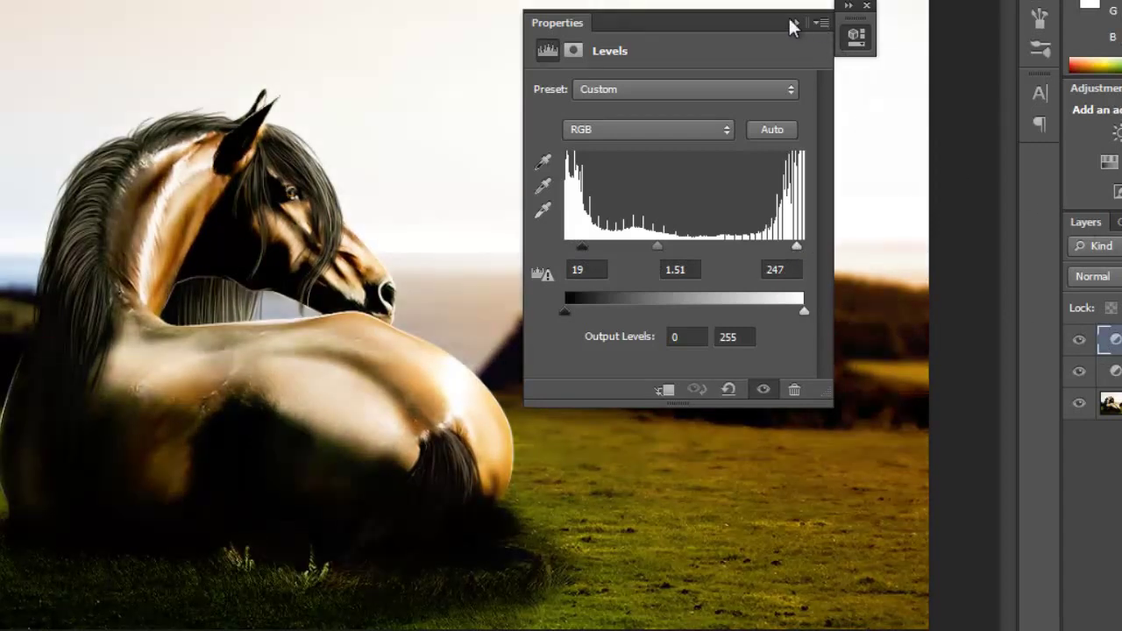
pyautogui.click(791, 23)
pyautogui.click(1081, 341)
pyautogui.click(1081, 341)
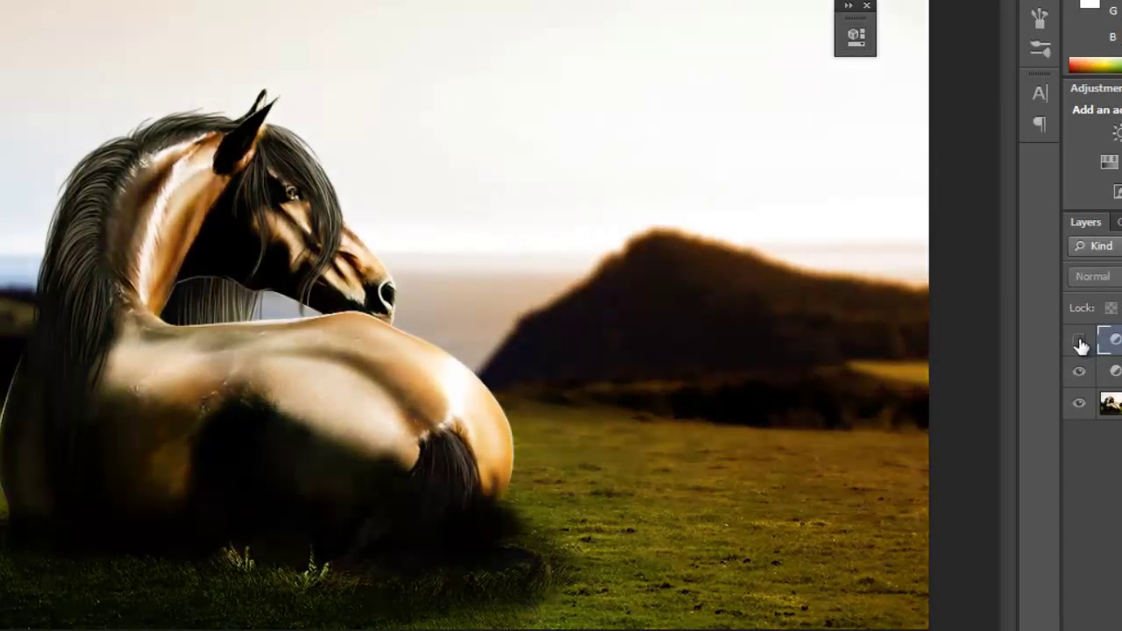
pyautogui.click(1081, 341)
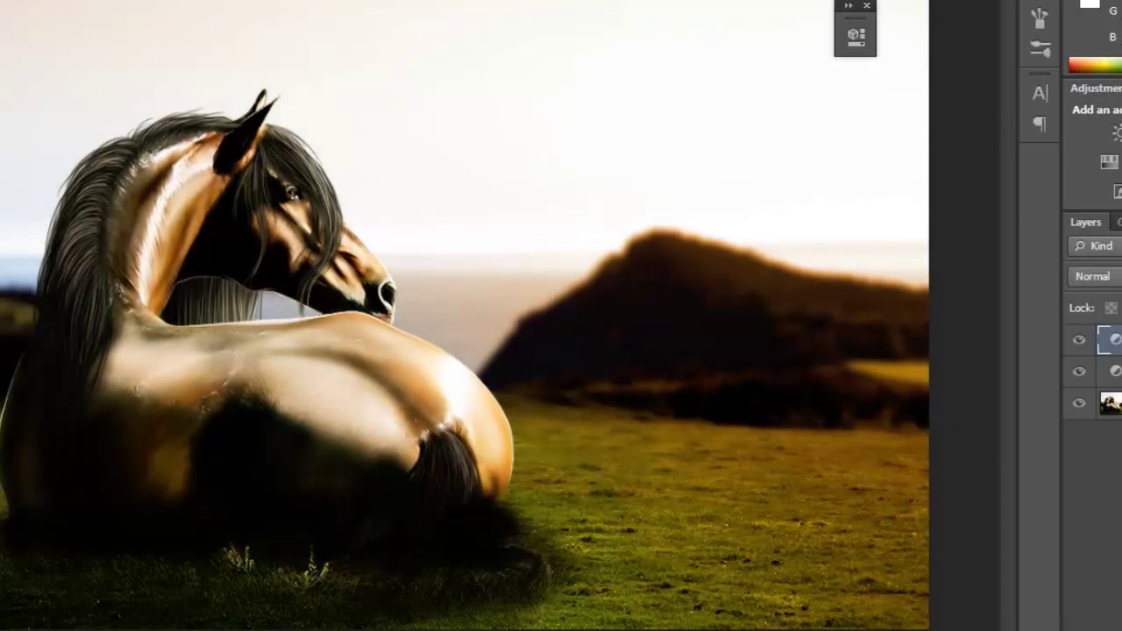
pyautogui.hotkey('alt', 'shift', '[')
pyautogui.hotkey('ctrl', 'e')
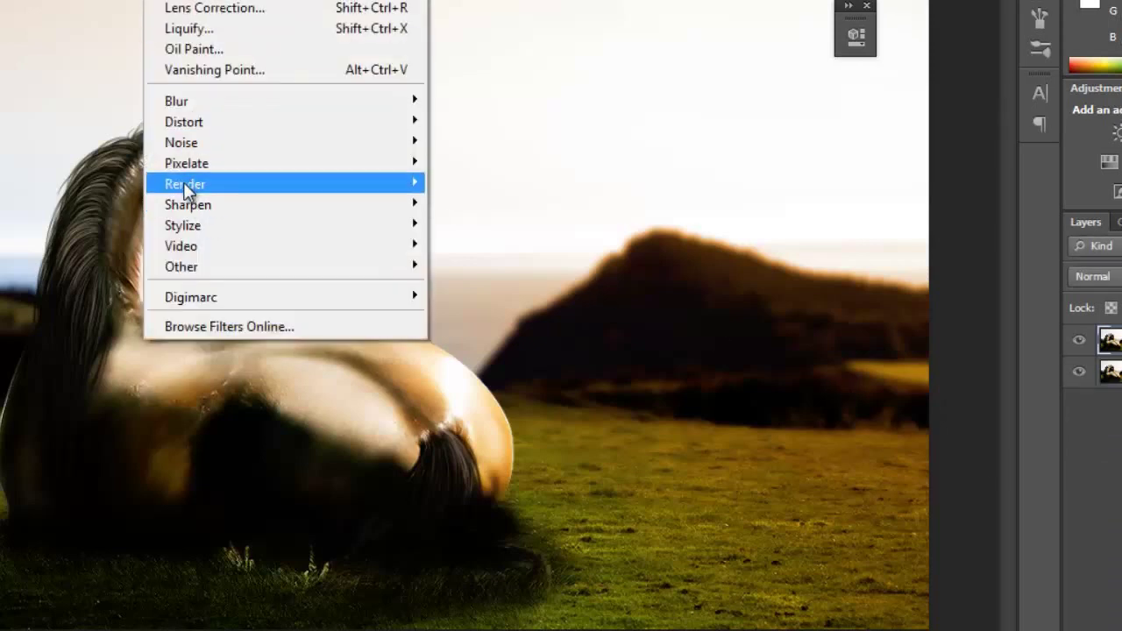
# Step: Render a faint Lens Flare at 137% brightness over the horse, then merge down
pyautogui.moveTo(185, 185)
pyautogui.click(76, 244)
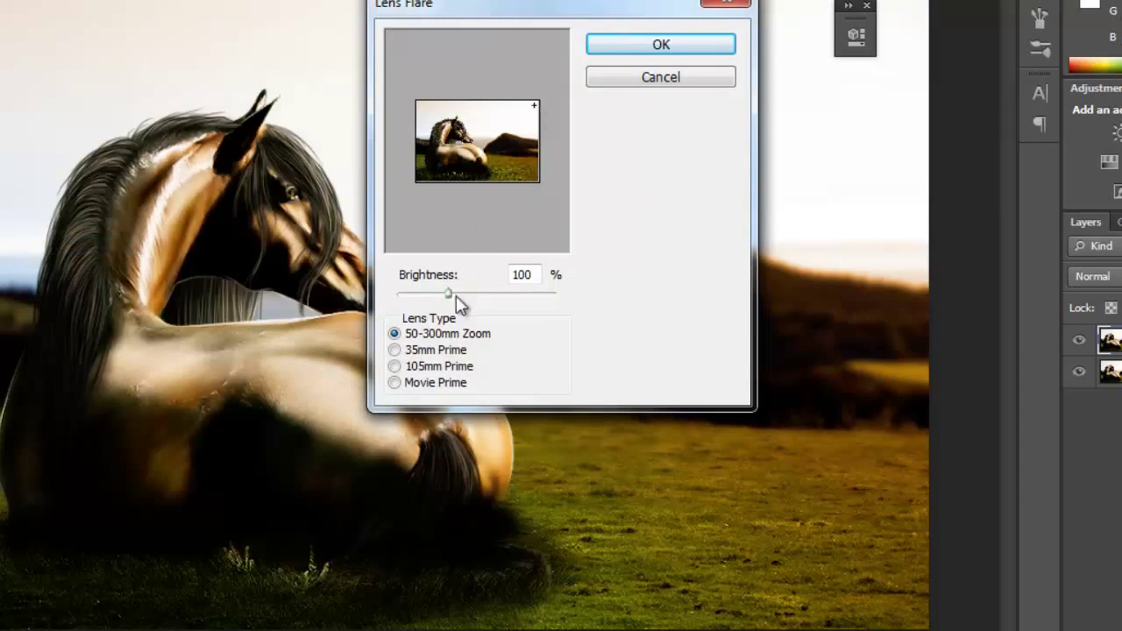
pyautogui.moveTo(453, 295); pyautogui.dragTo(473, 296)
pyautogui.click(680, 48)
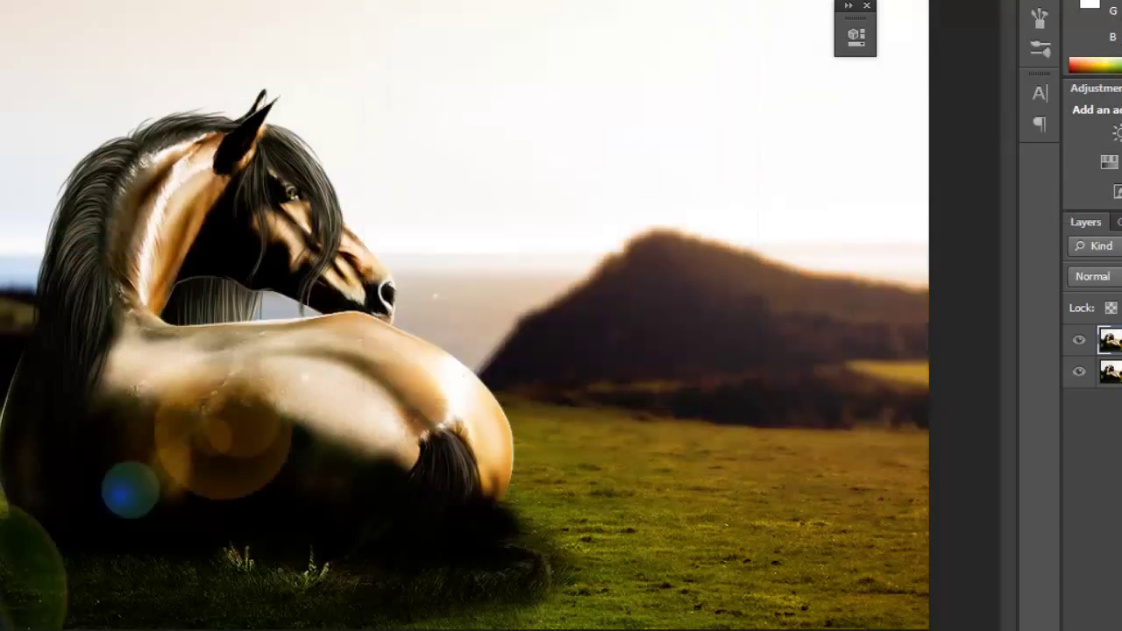
pyautogui.hotkey('ctrl', 'z')
pyautogui.hotkey('ctrl', 'z')
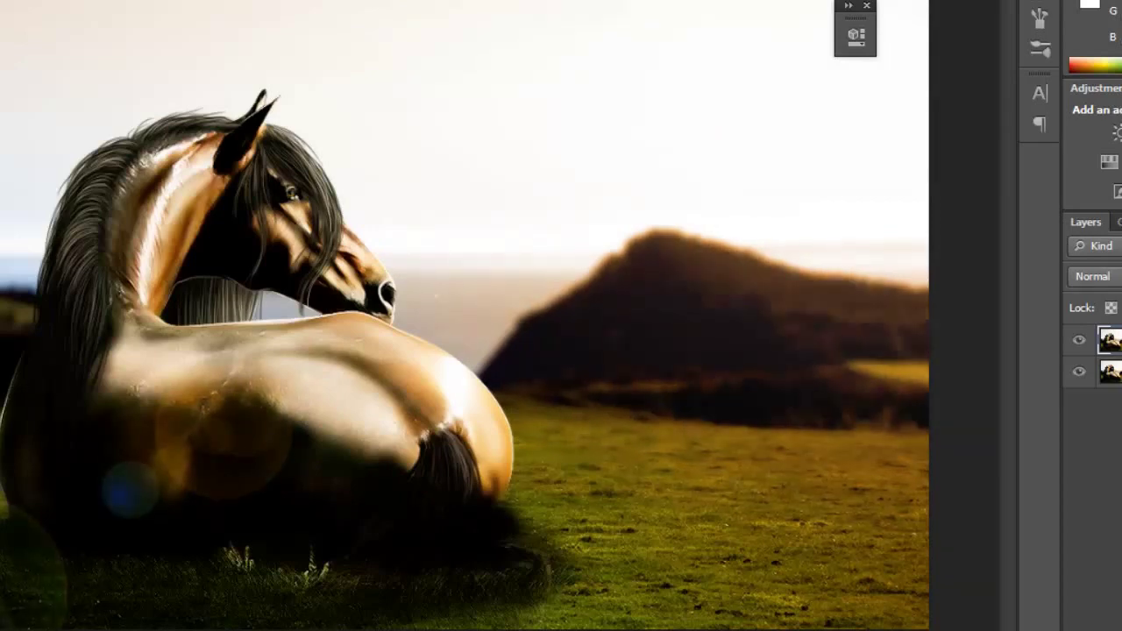
pyautogui.hotkey('ctrl', 'e')
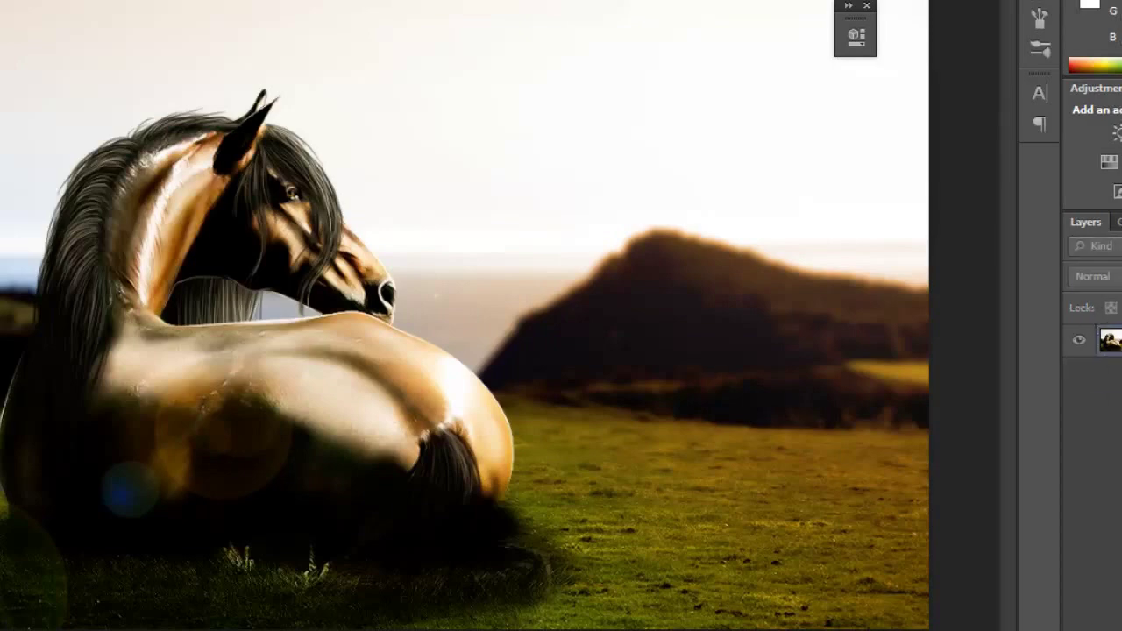
# Step: Add a new layer and set a golden orange foreground and blue background colour
pyautogui.hotkey('ctrl', 'shift', 'alt', 'n')
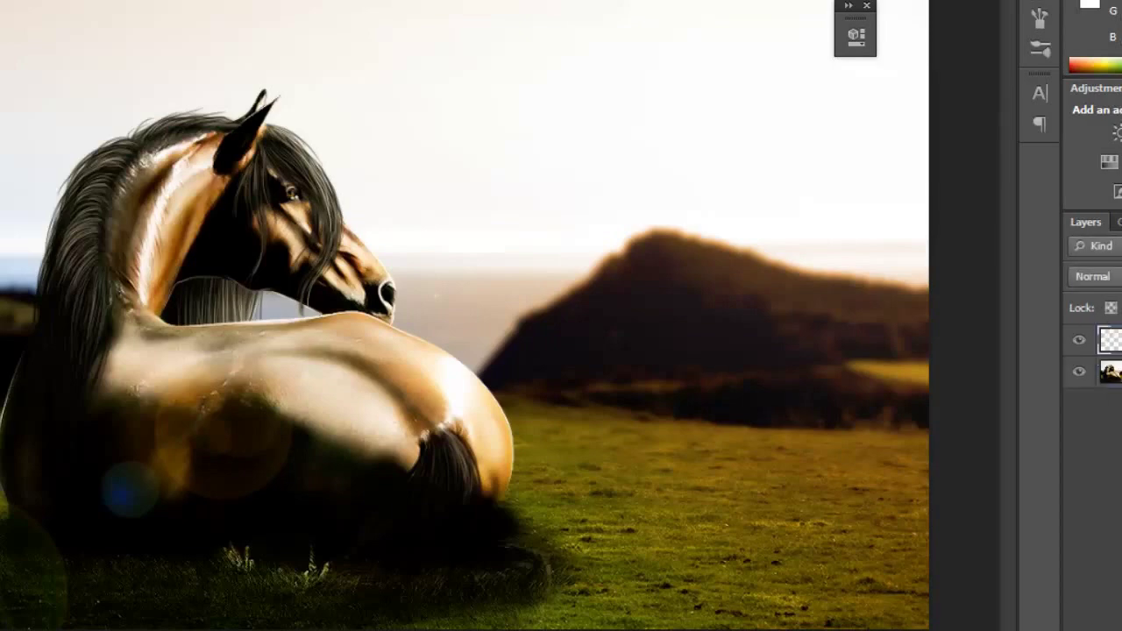
pyautogui.click(496, 423)
pyautogui.click(501, 449)
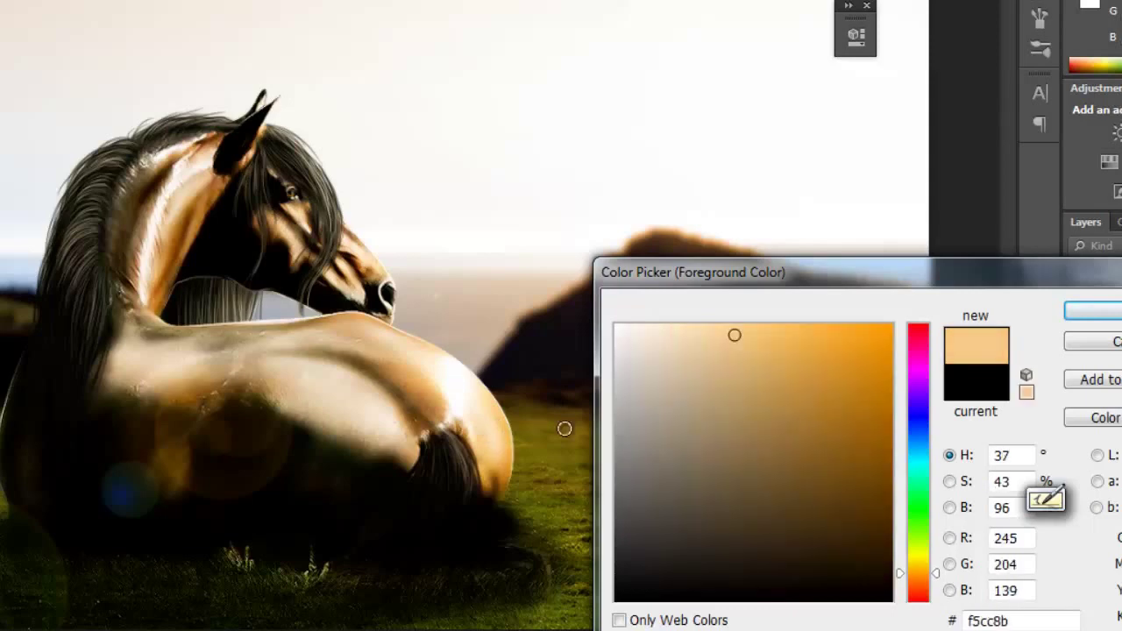
pyautogui.click(842, 395)
pyautogui.click(834, 361)
pyautogui.press('Return')
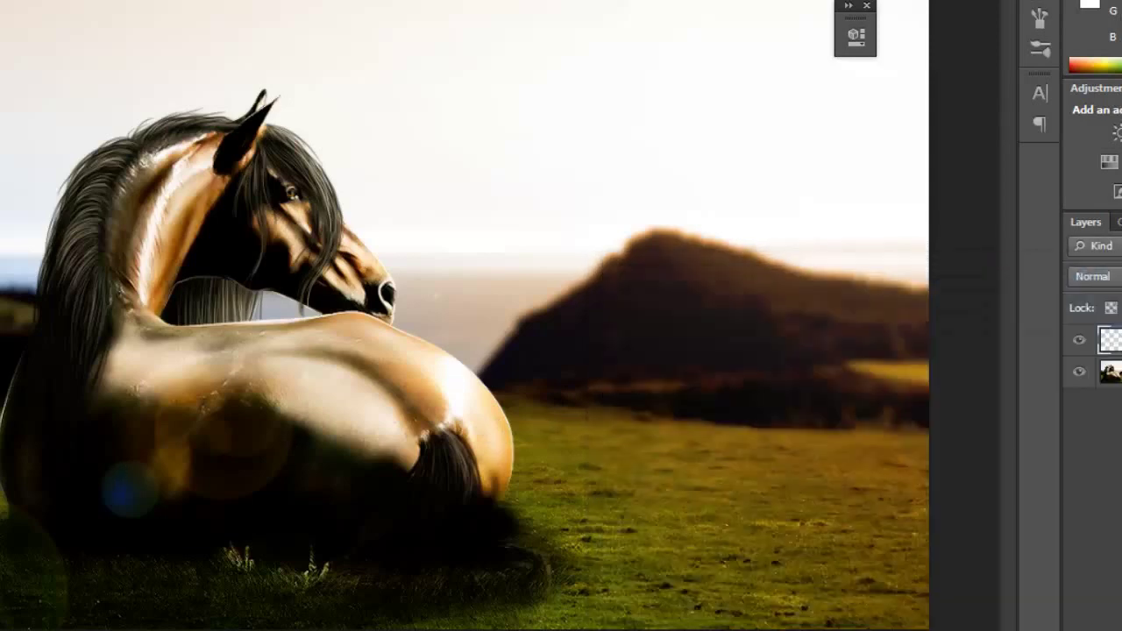
pyautogui.click(135, 488)
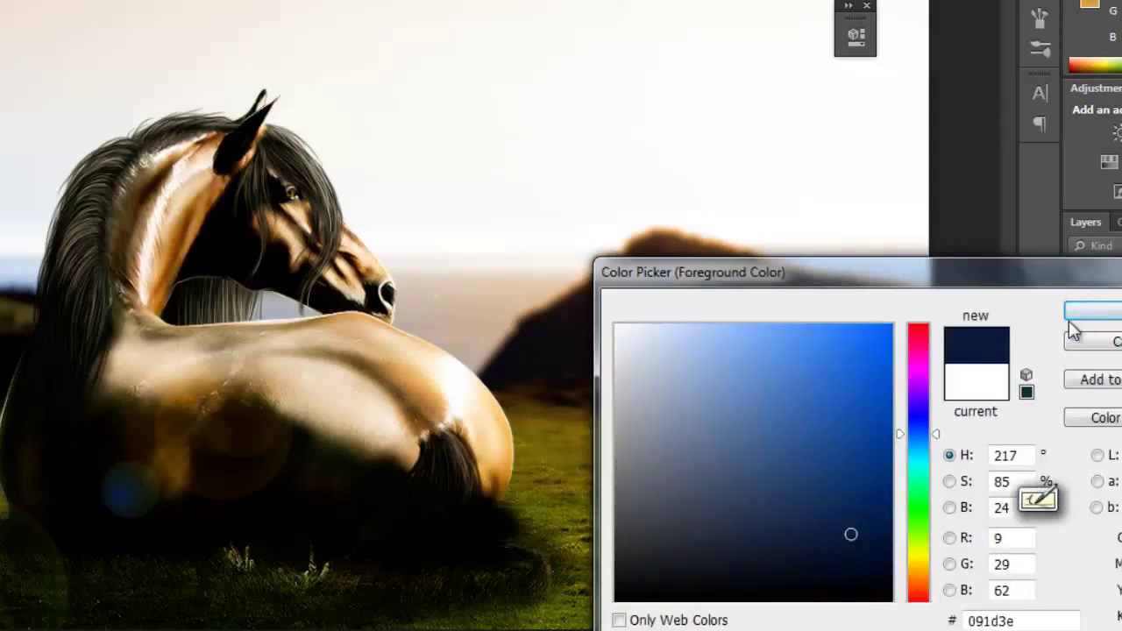
pyautogui.click(834, 455)
pyautogui.click(1093, 312)
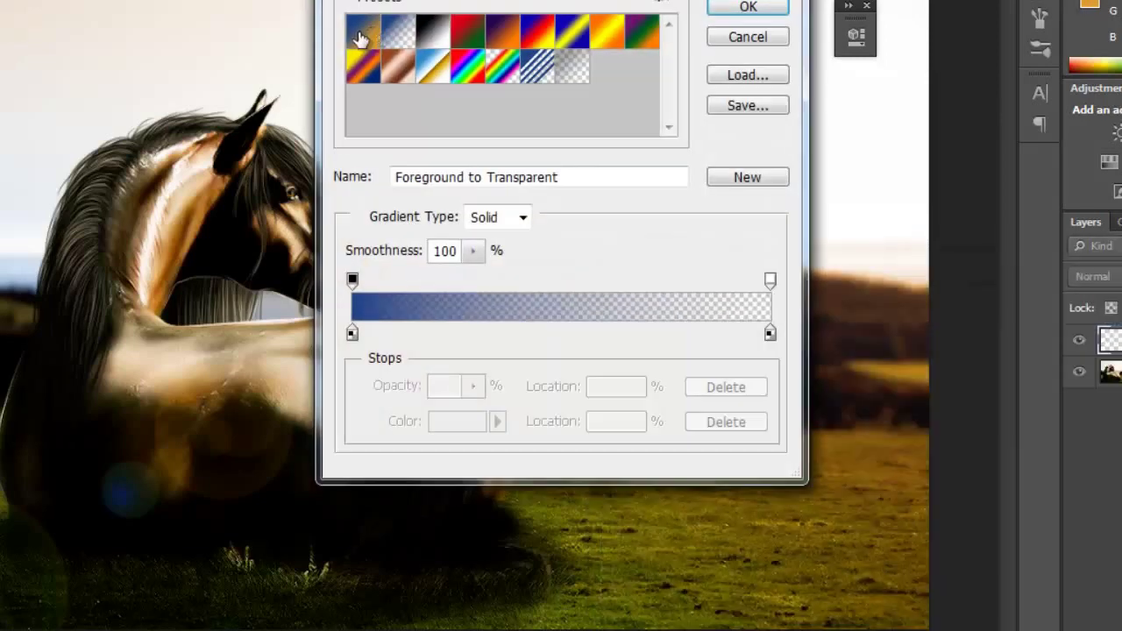
# Step: Fill the layer with a Foreground to Background radial gradient, warm around the horse
pyautogui.click(363, 35)
pyautogui.click(750, 9)
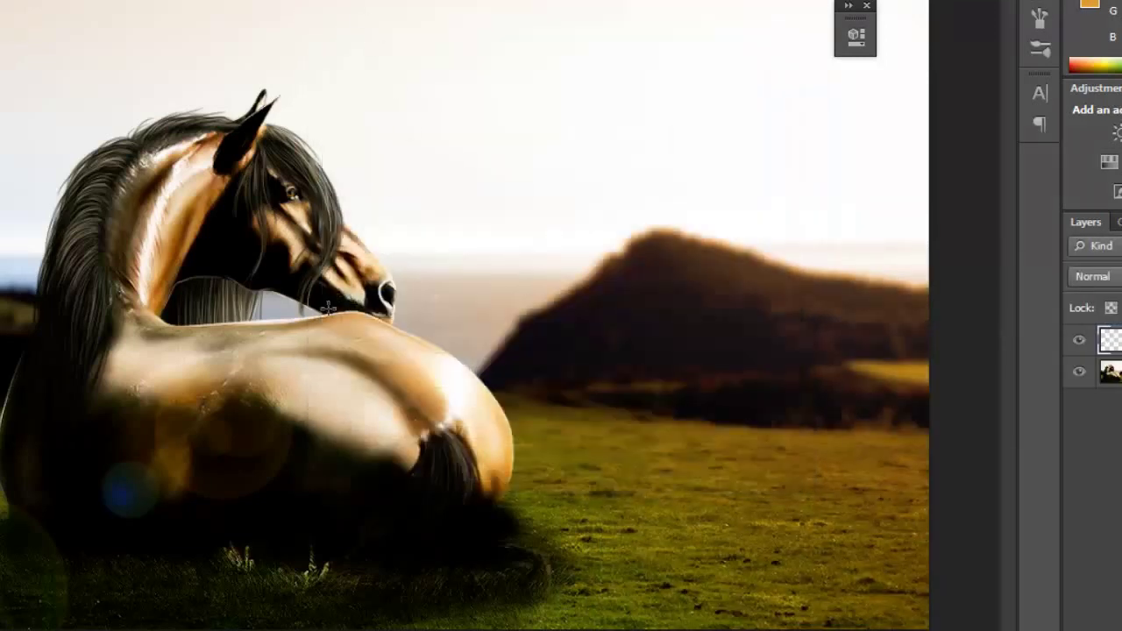
pyautogui.moveTo(272, 312); pyautogui.dragTo(534, 30)
pyautogui.hotkey('ctrl', 'z')
pyautogui.moveTo(219, 334); pyautogui.dragTo(951, 228)
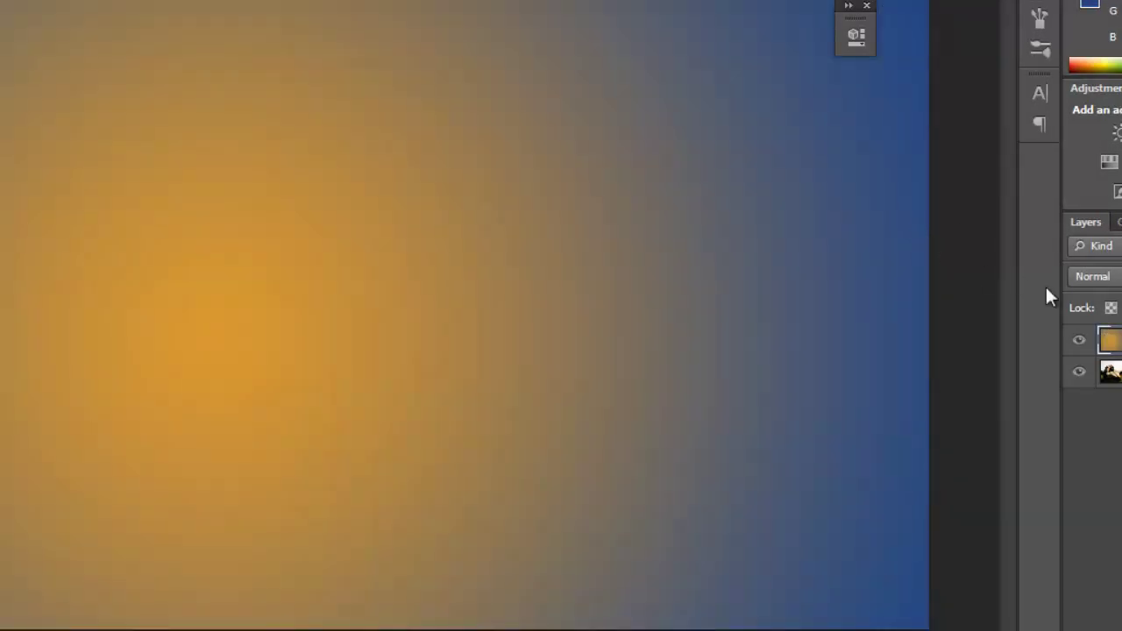
# Step: Blend the gradient layer in Linear Light and compare it on and off
pyautogui.click(1093, 276)
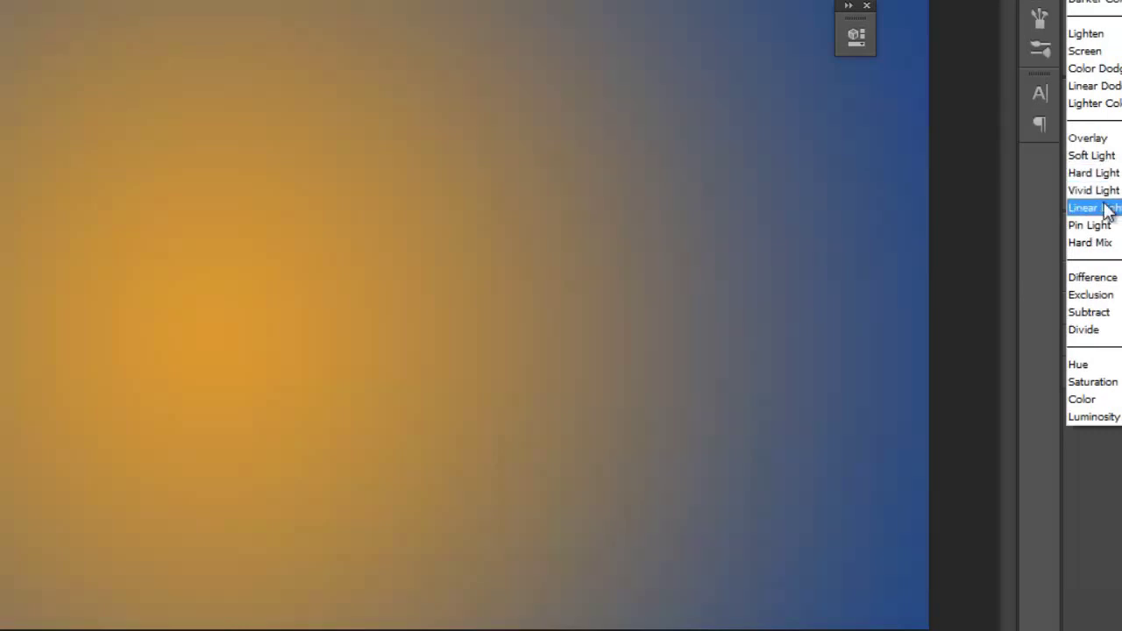
pyautogui.click(1094, 207)
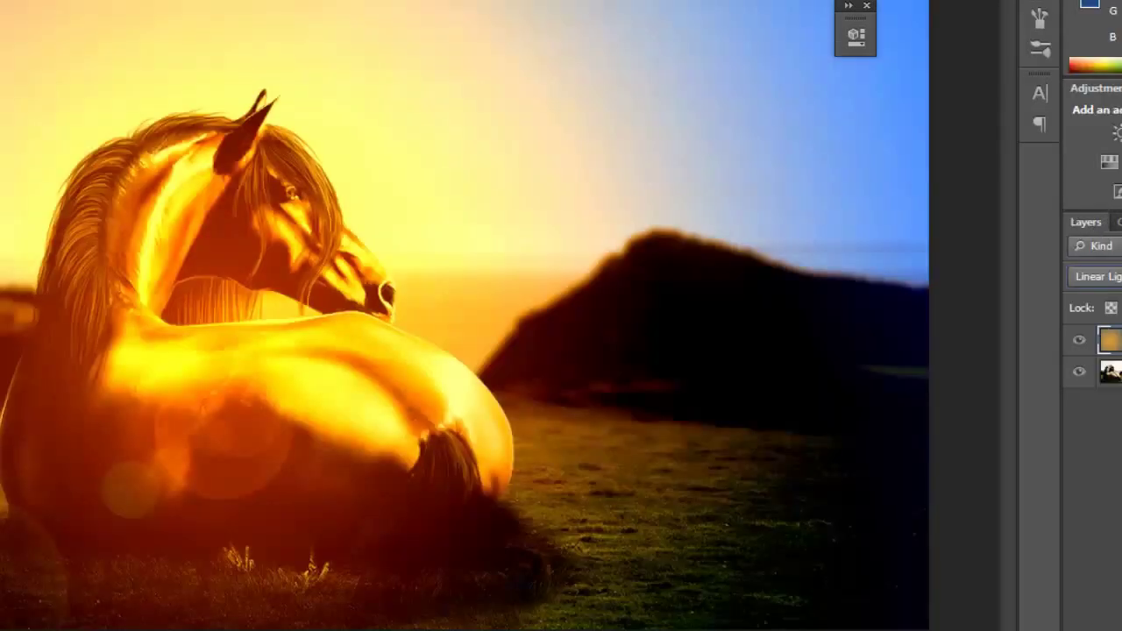
pyautogui.click(1080, 341)
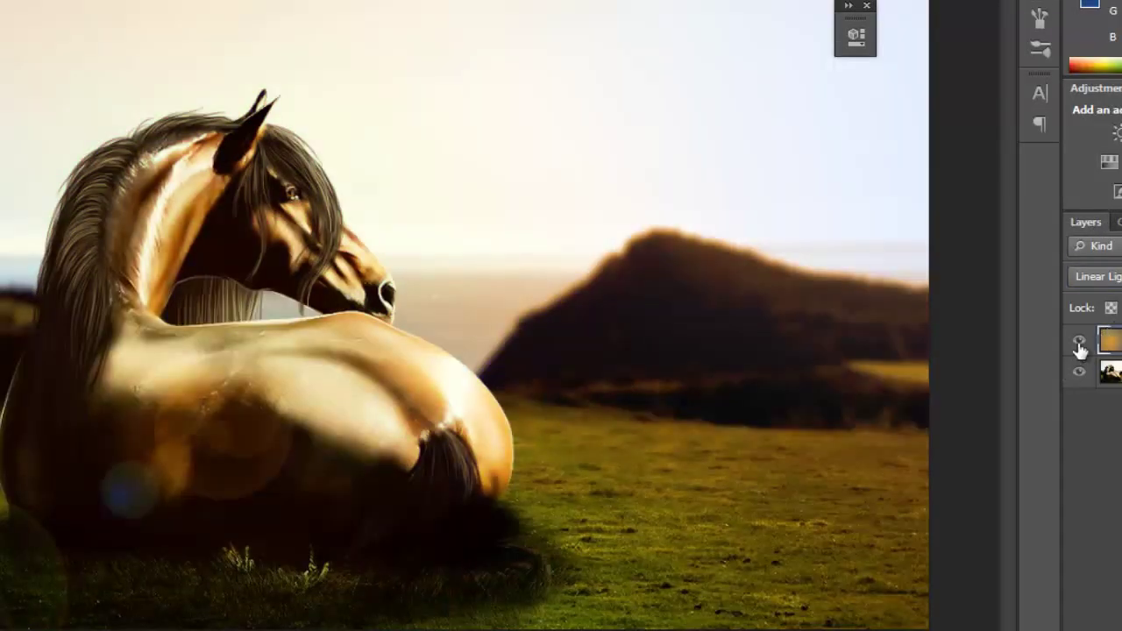
pyautogui.click(1083, 342)
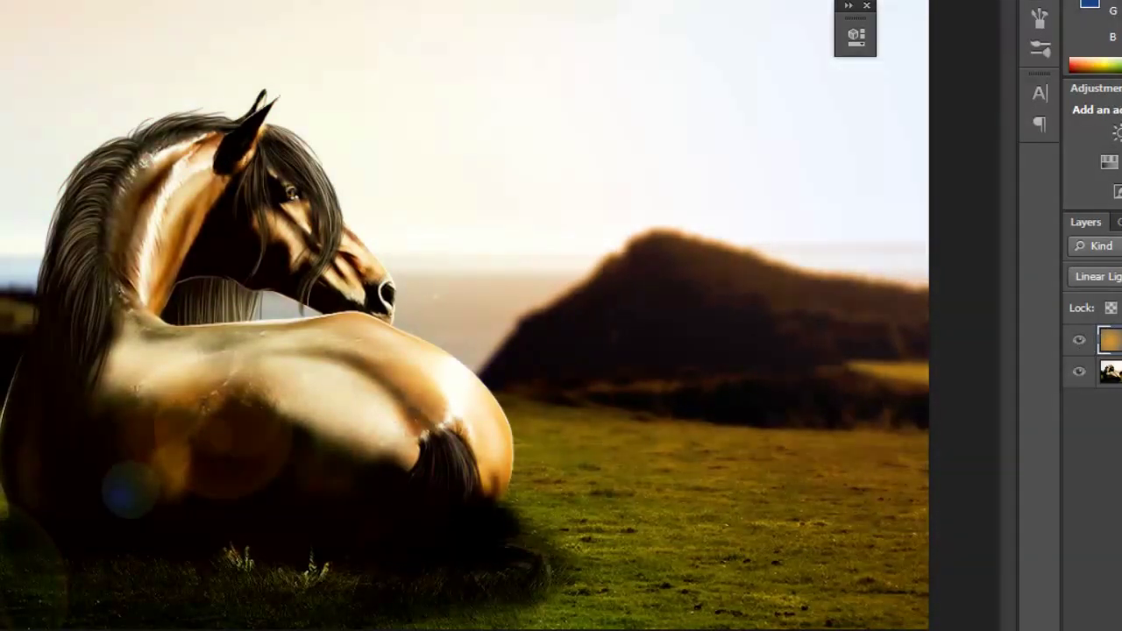
# Step: Fill a new layer with dark blue in Linear Dodge mode and tone down its tint
pyautogui.hotkey('ctrl', 'shift', 'alt', 'n')
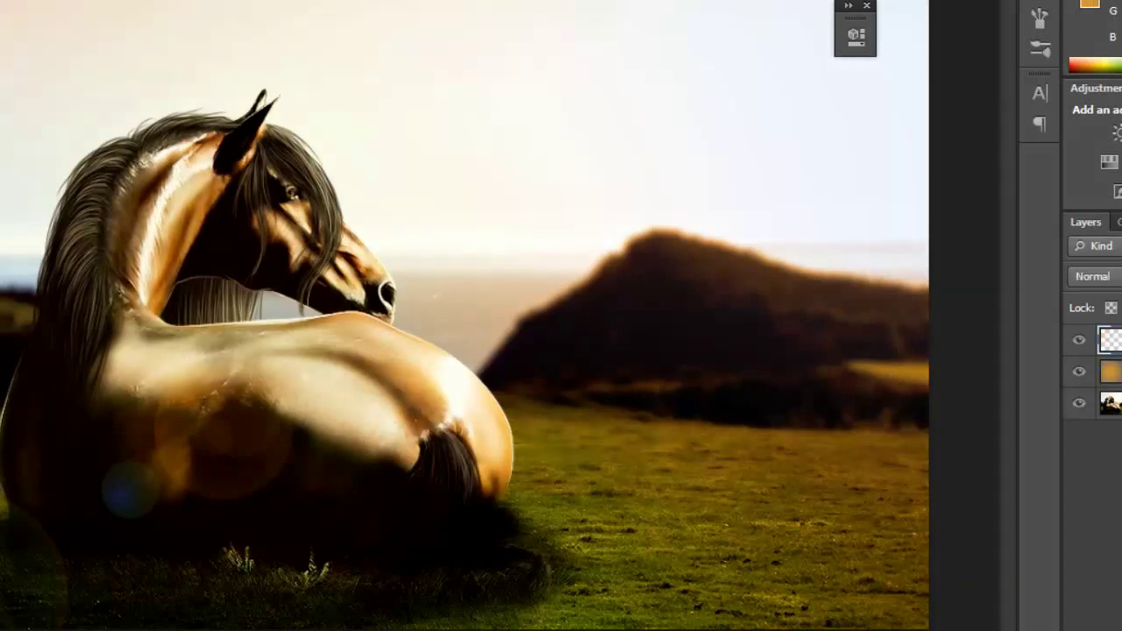
pyautogui.hotkey('shift', 'F5')
pyautogui.press('Return')
pyautogui.click(1096, 276)
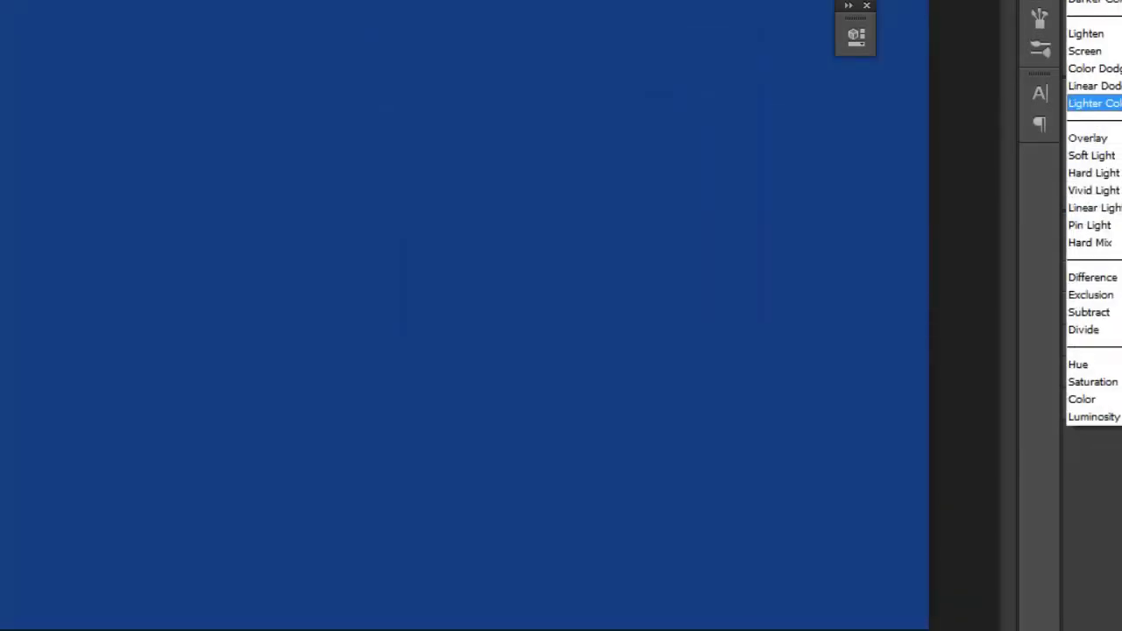
pyautogui.click(1096, 86)
pyautogui.hotkey('ctrl', 'i')
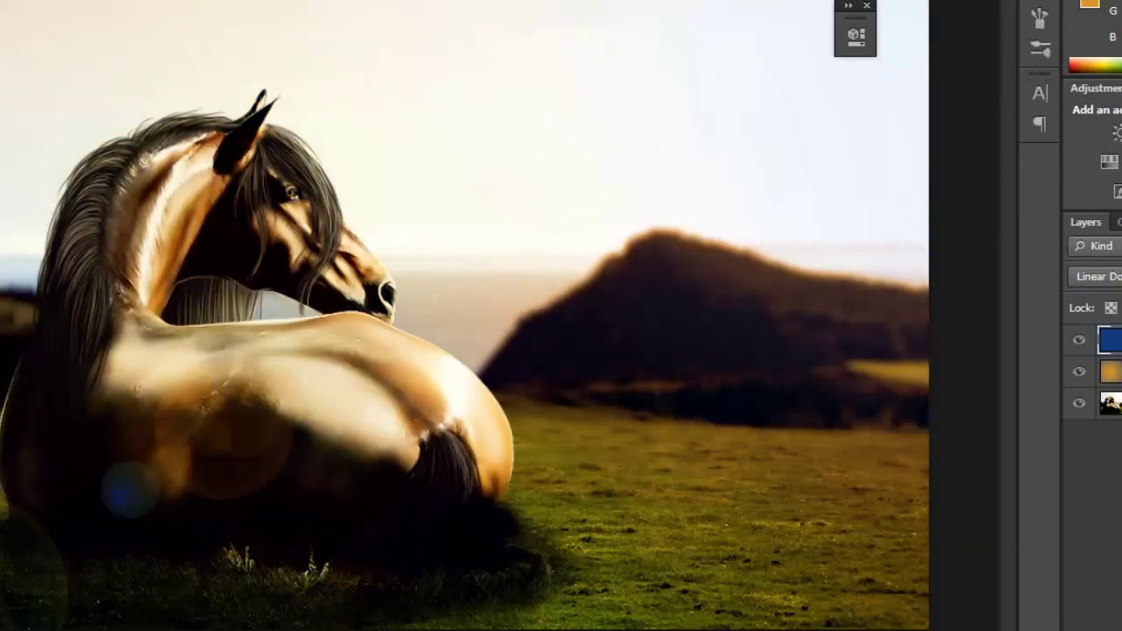
# Step: Merge the visible layers into one with Ctrl+Shift+E
pyautogui.click(1080, 342)
pyautogui.hotkey('ctrl', 'shift', 'e')
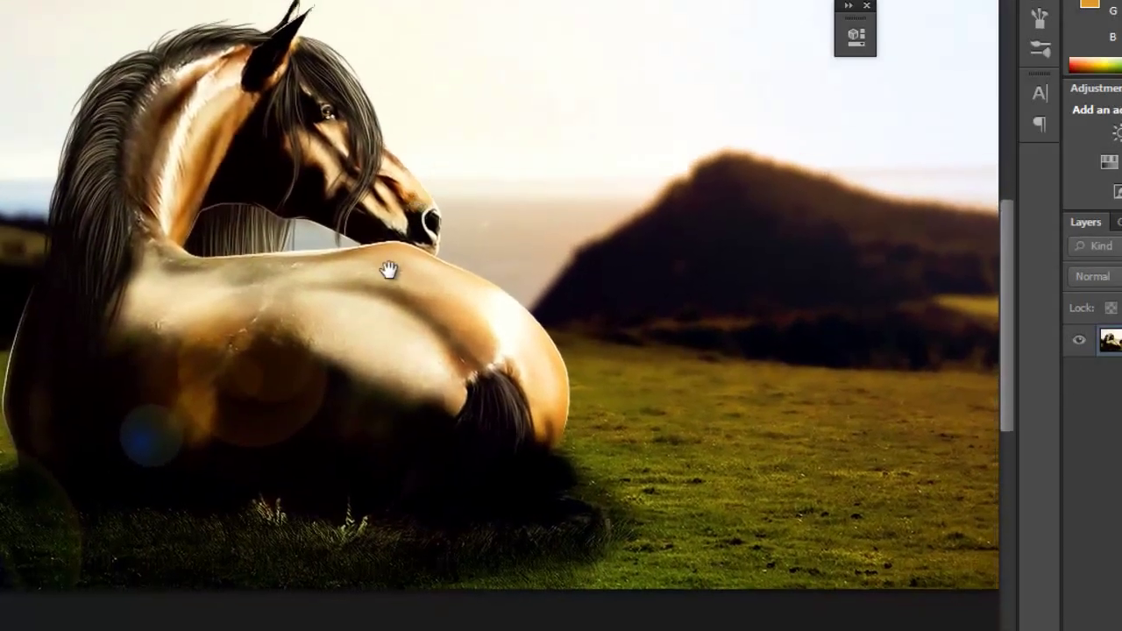
pyautogui.moveTo(388, 269); pyautogui.dragTo(375, 318)
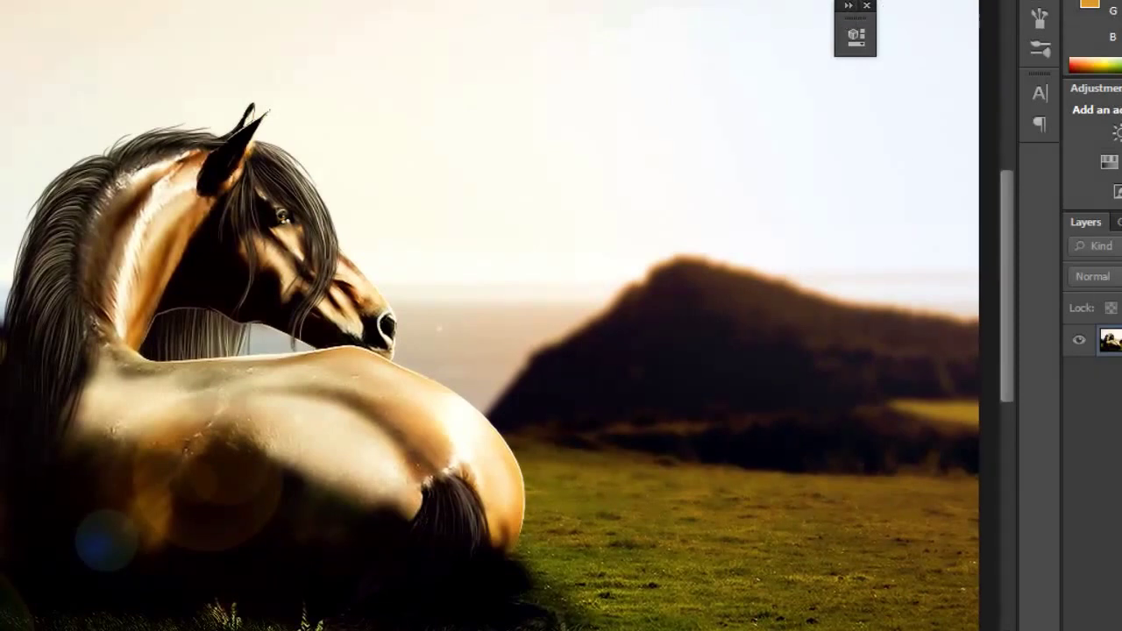
# Step: On a new layer, drag black gradients over the lower-left corner and bottom edge
pyautogui.hotkey('ctrl', 'shift', 'alt', 'n')
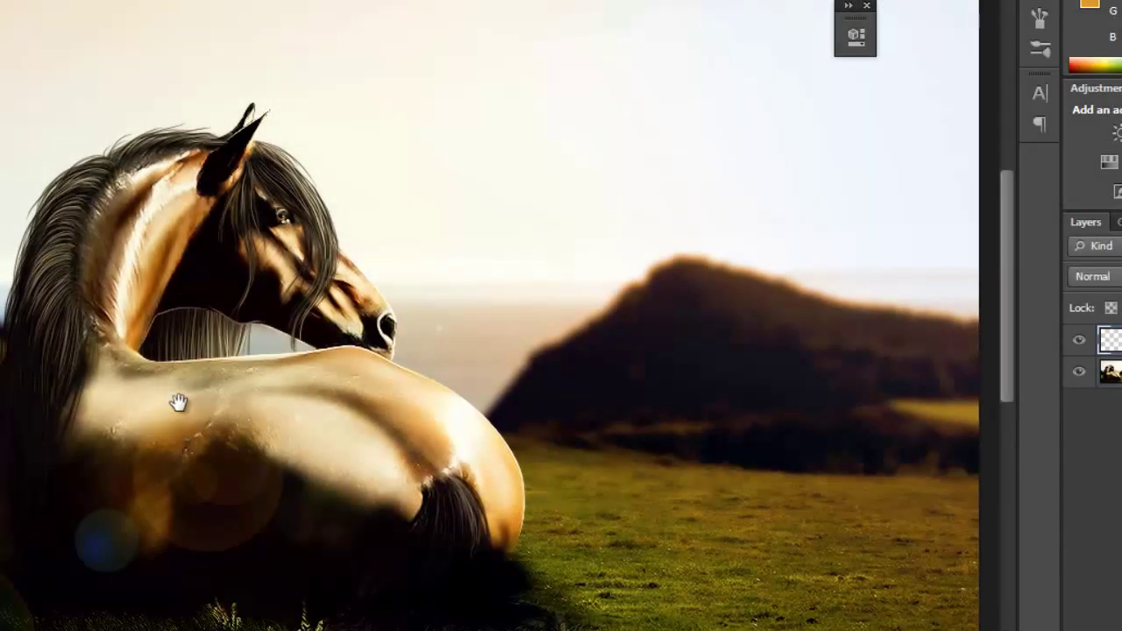
pyautogui.scroll(-5, 178, 400)
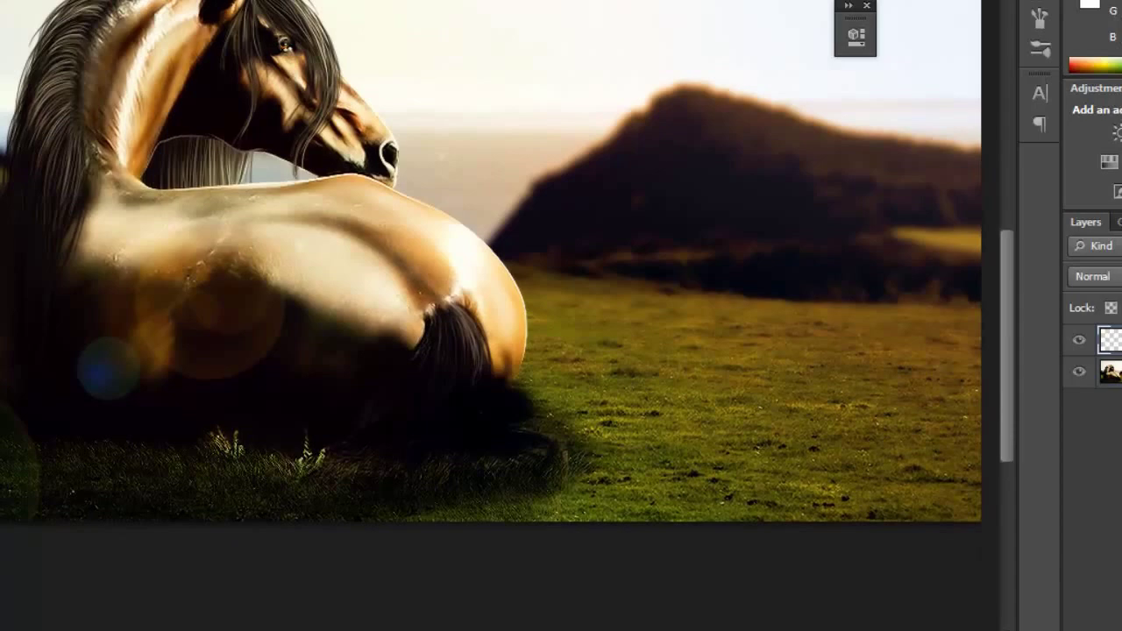
pyautogui.moveTo(54, 519); pyautogui.dragTo(241, 257)
pyautogui.hotkey('ctrl', 'z')
pyautogui.press('Escape')
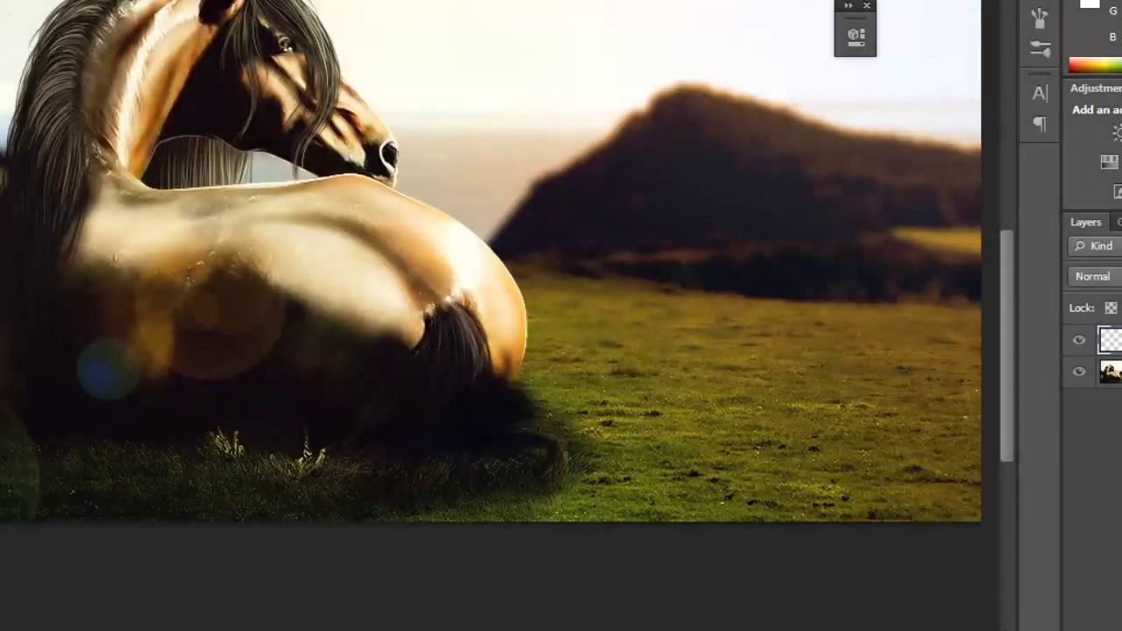
pyautogui.moveTo(5, 434); pyautogui.dragTo(263, 188)
pyautogui.moveTo(133, 503); pyautogui.dragTo(516, 445)
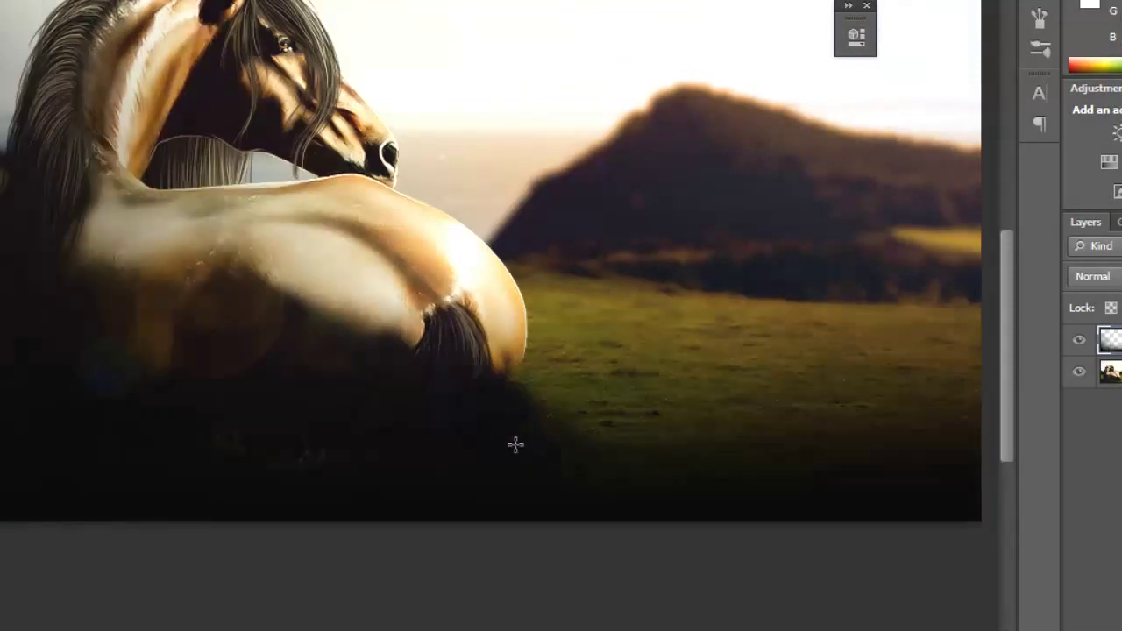
# Step: Set the darkening layer's blend mode to Soft Light
pyautogui.click(1092, 276)
pyautogui.click(1096, 153)
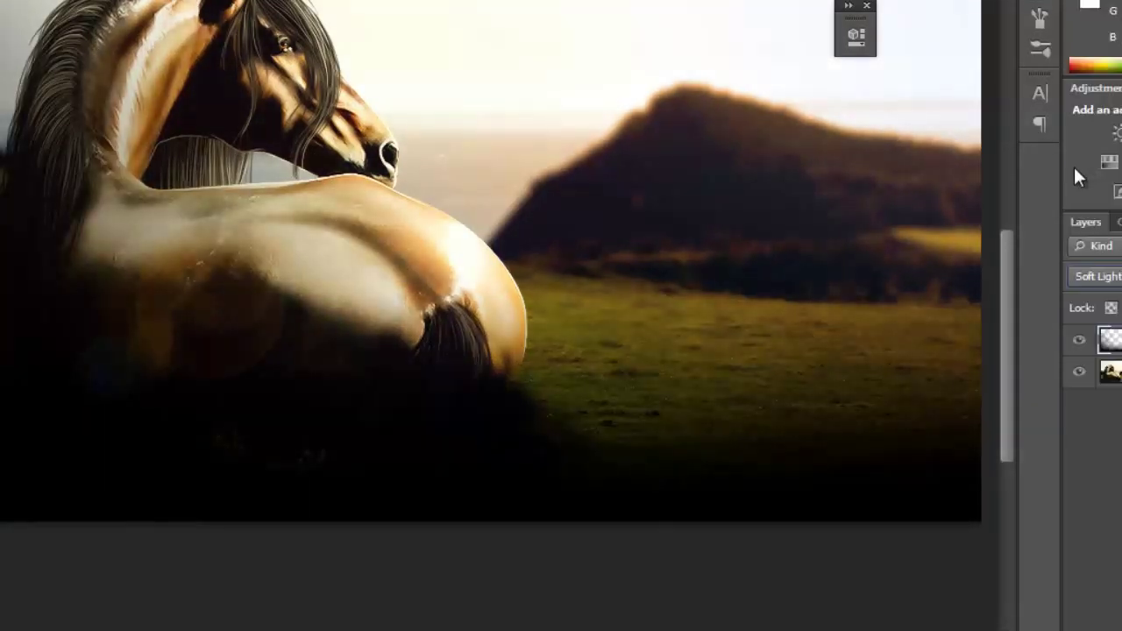
pyautogui.moveTo(571, 190); pyautogui.dragTo(571, 326)
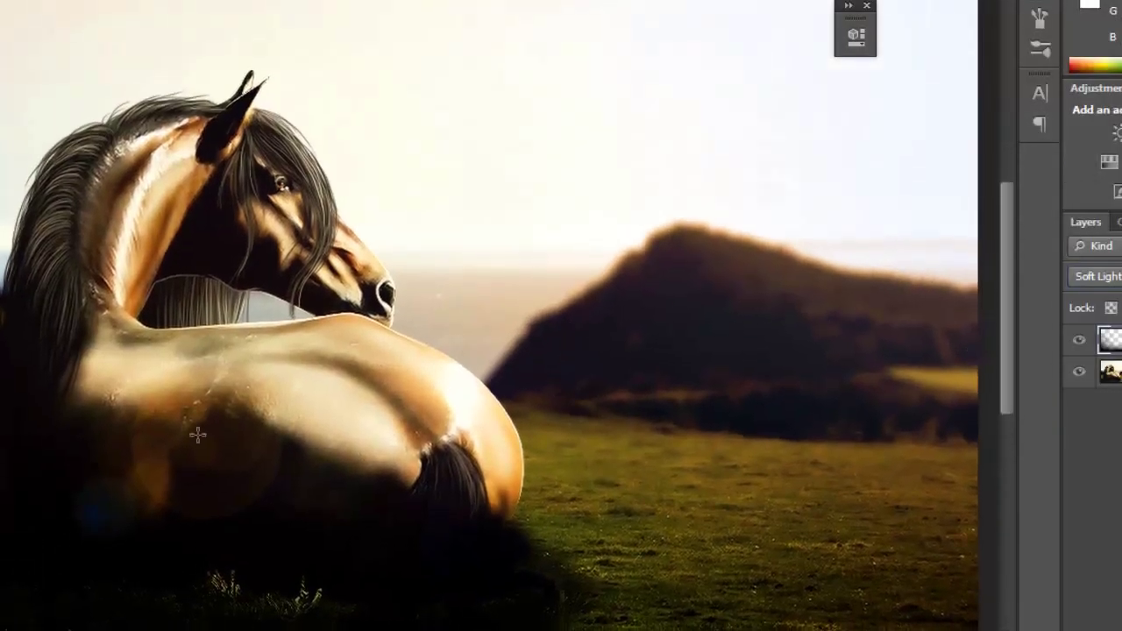
pyautogui.moveTo(590, 230); pyautogui.dragTo(452, 379)
# Step: Add a new layer and lay two white haze gradients over the painting
pyautogui.hotkey('ctrl', 'shift', 'alt', 'n')
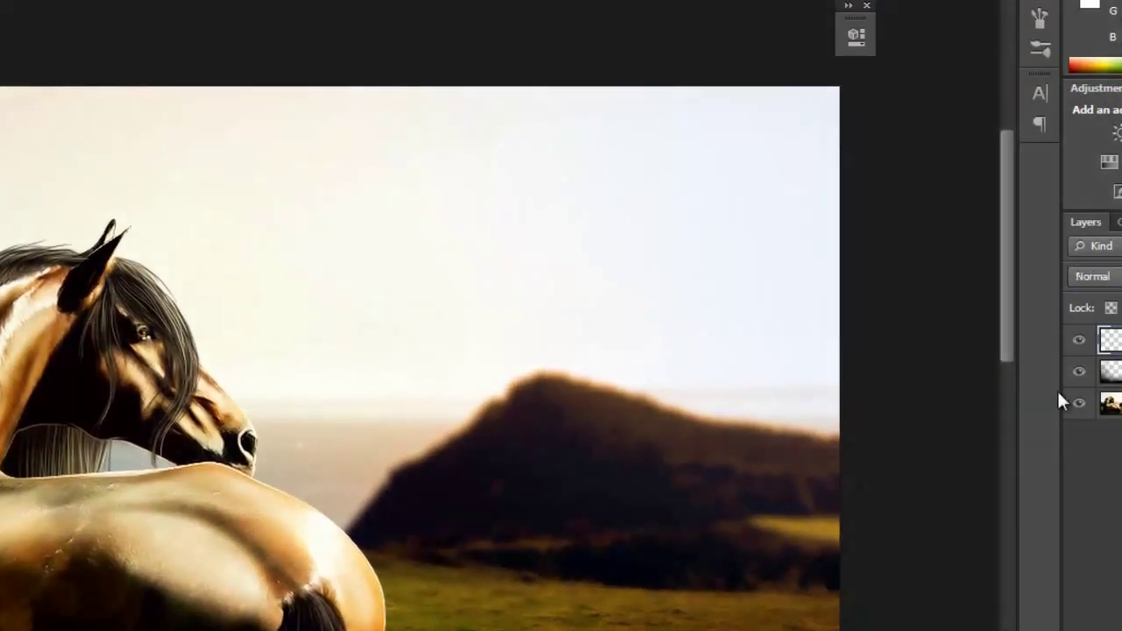
pyautogui.moveTo(842, 117); pyautogui.dragTo(614, 290)
pyautogui.hotkey('ctrl', 'z')
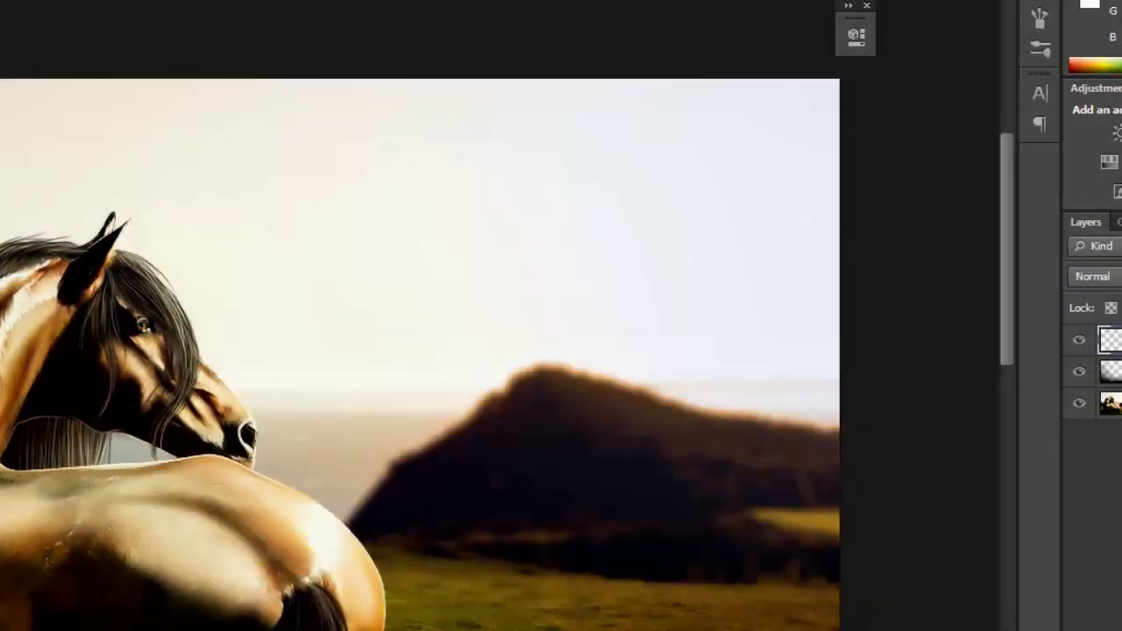
pyautogui.moveTo(353, 286); pyautogui.dragTo(366, 283)
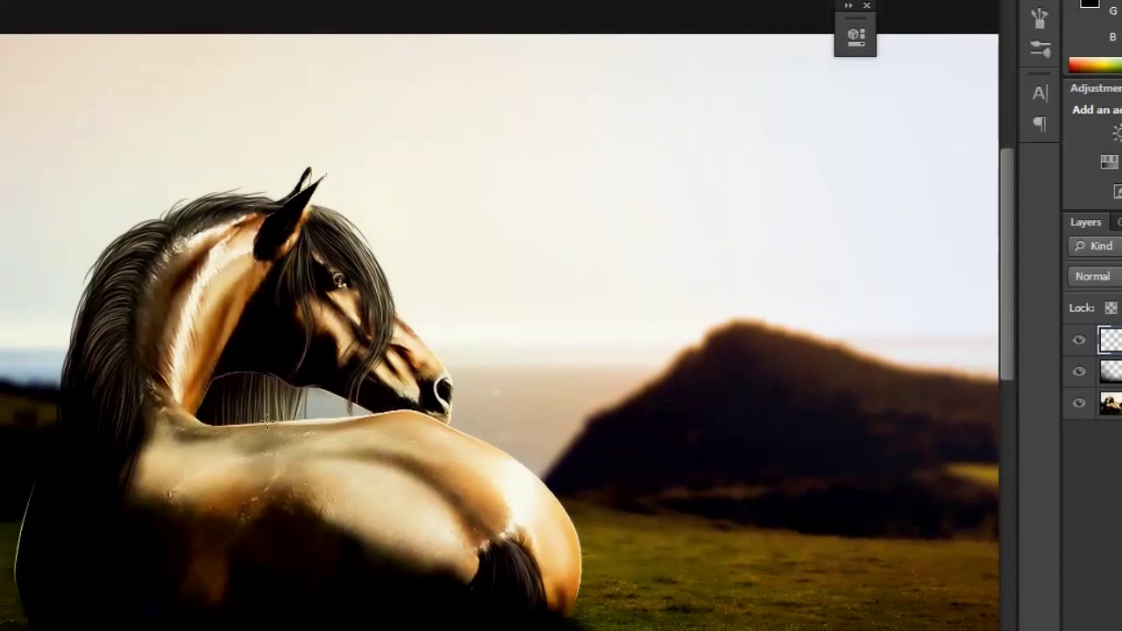
pyautogui.click(586, 55)
pyautogui.click(643, 281)
# Step: Set the haze layer's blend mode to Soft Light
pyautogui.click(1093, 276)
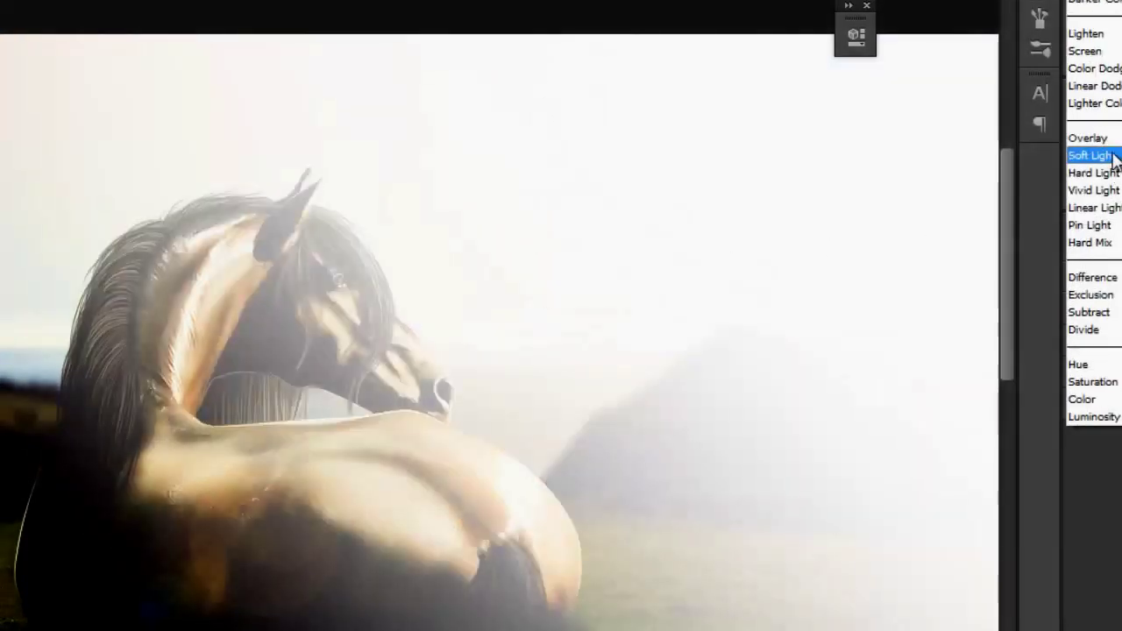
pyautogui.click(1095, 150)
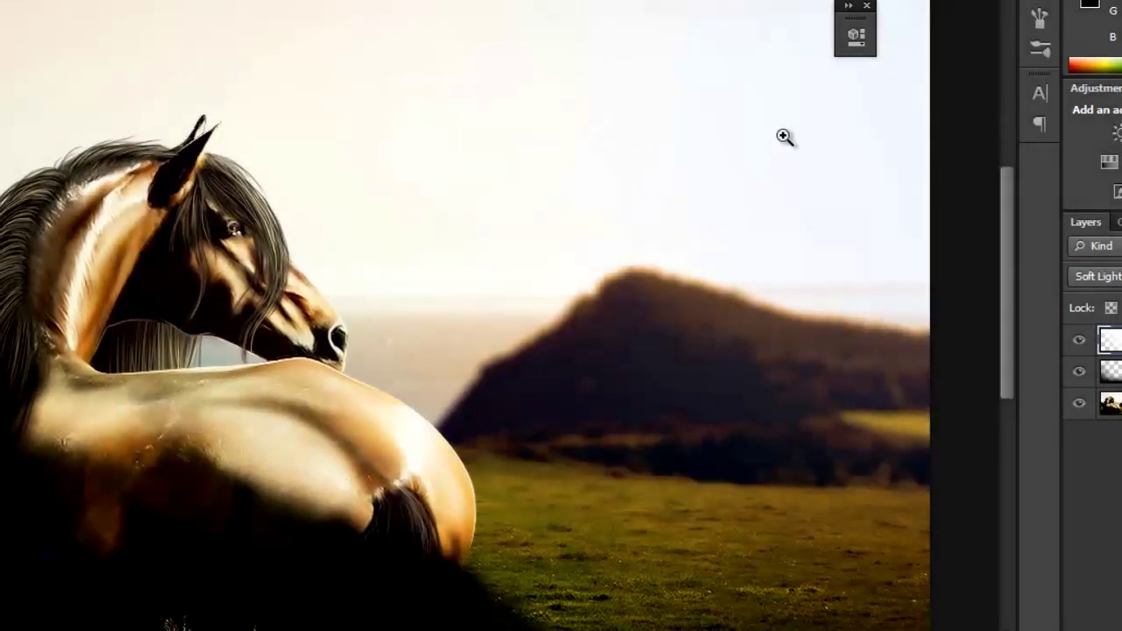
pyautogui.scroll(-1, 927, 145)
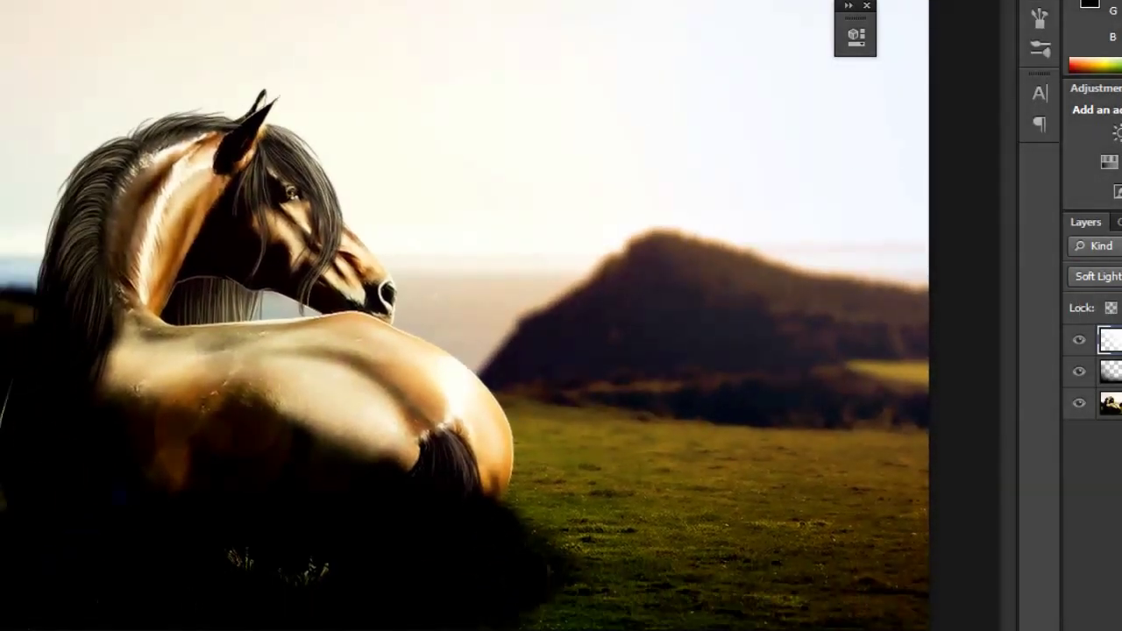